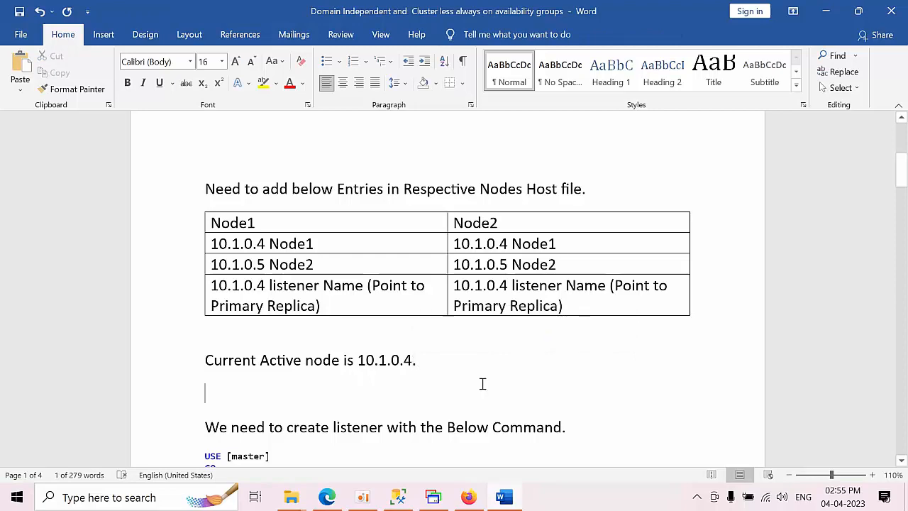
Step: Review the ALTER AVAILABILITY GROUP command for creating the ClusterLessAG listener, highlighting the primary replica IP in its WITH IP clause
{"action": "scroll", "coordinate": [482, 383], "scroll_direction": "down", "scroll_amount": 3}
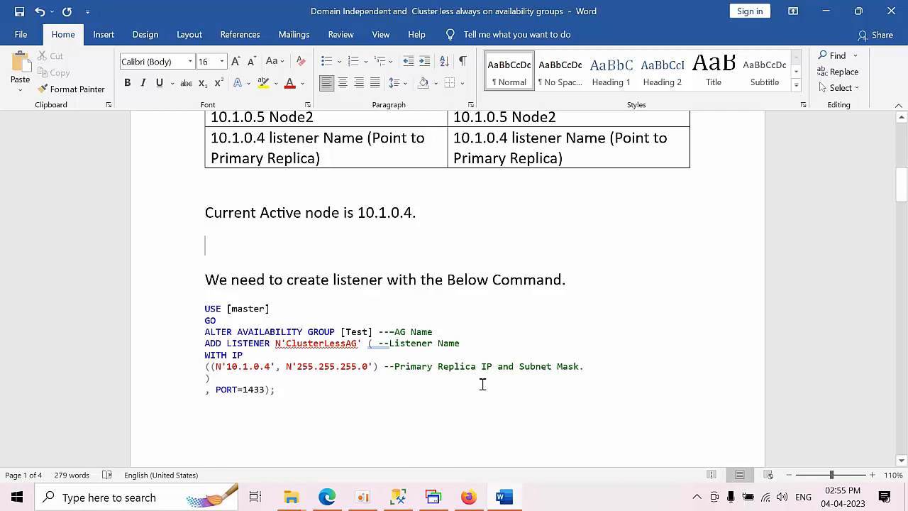
{"action": "left_click_drag", "start_coordinate": [311, 406], "coordinate": [205, 309]}
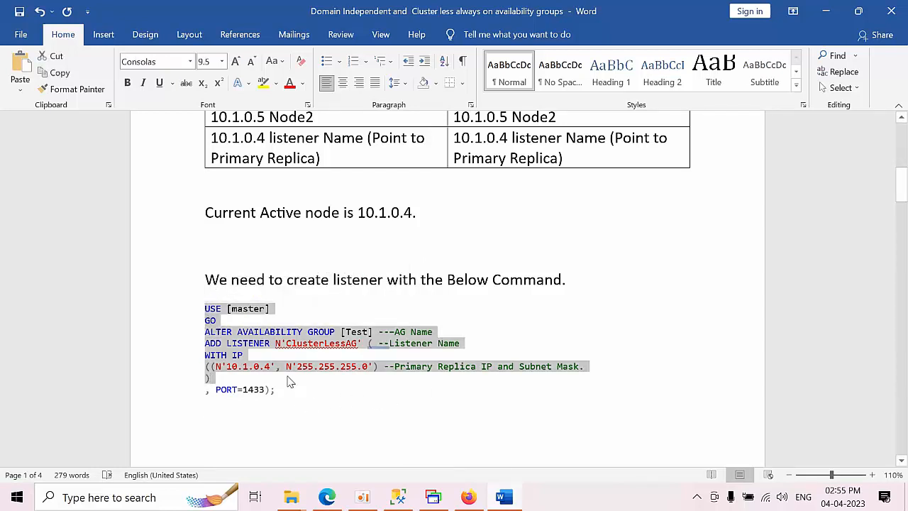
{"action": "left_click", "coordinate": [288, 379]}
{"action": "scroll", "coordinate": [290, 381], "scroll_direction": "down", "scroll_amount": 1}
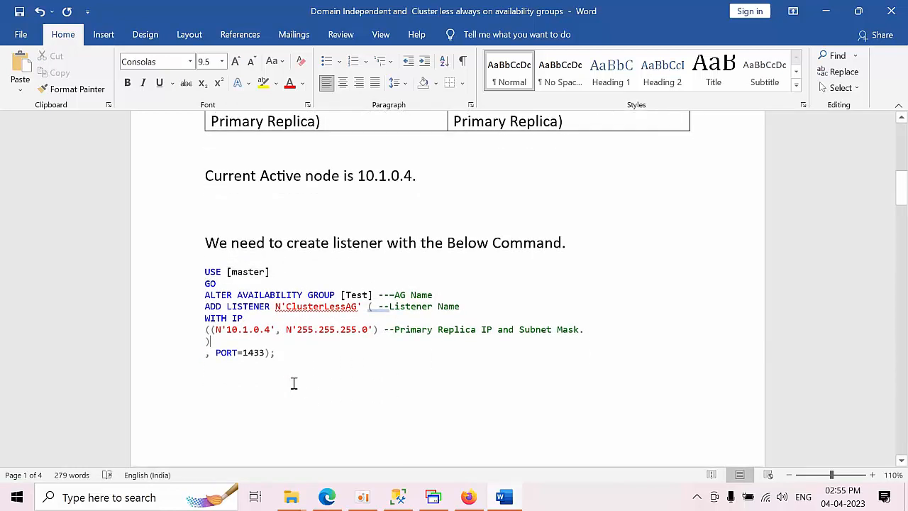
{"action": "mouse_move", "coordinate": [274, 330]}
{"action": "left_mouse_down"}
{"action": "mouse_move", "coordinate": [226, 330]}
{"action": "mouse_move", "coordinate": [268, 329]}
{"action": "left_mouse_up"}
{"action": "left_click", "coordinate": [227, 331]}
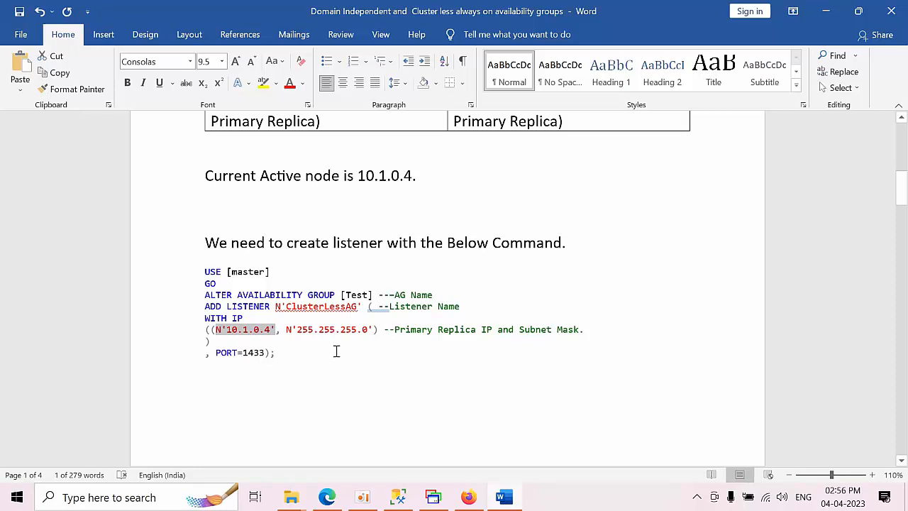
Step: Delete points 4 and 5 under "Points Note to be Remember", including the AGName_master and AGName_MSDB lines and the leftover blank line
{"action": "scroll", "coordinate": [336, 352], "scroll_direction": "down", "scroll_amount": 10}
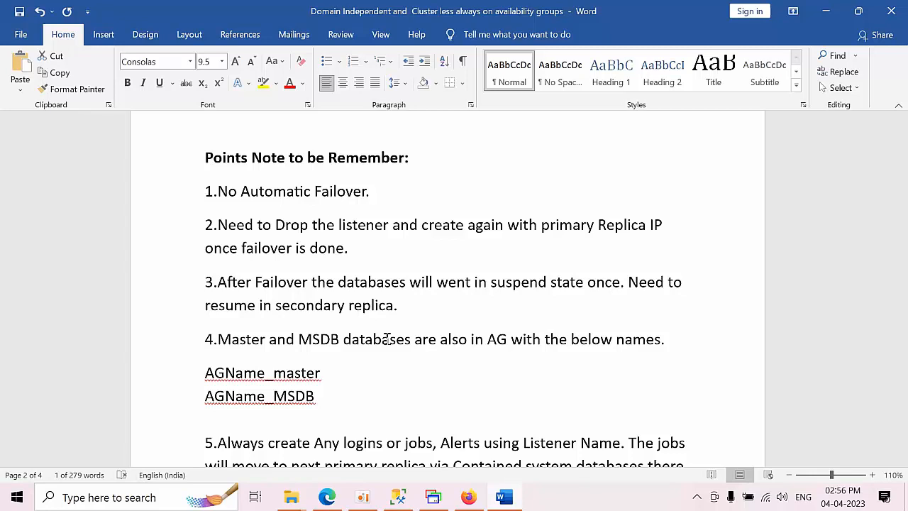
{"action": "left_click_drag", "start_coordinate": [314, 396], "coordinate": [192, 341]}
{"action": "key", "text": "Delete"}
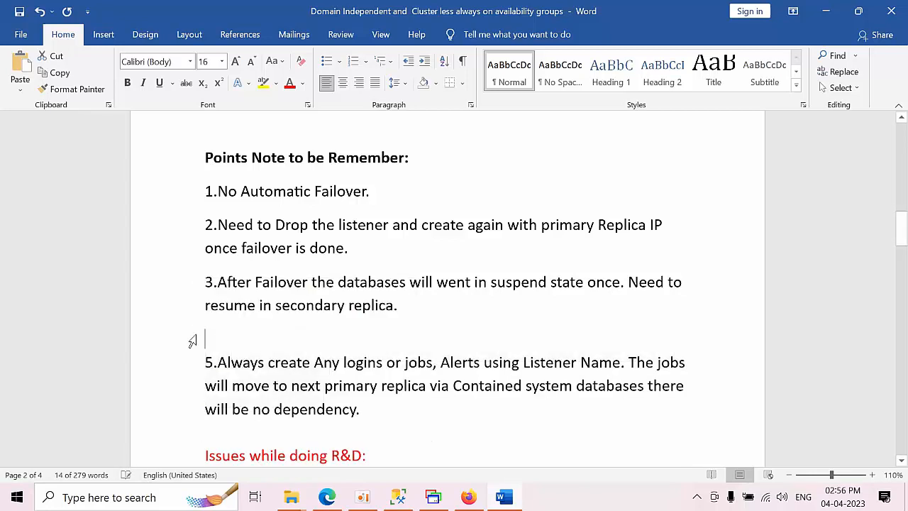
{"action": "left_click_drag", "start_coordinate": [368, 417], "coordinate": [160, 354]}
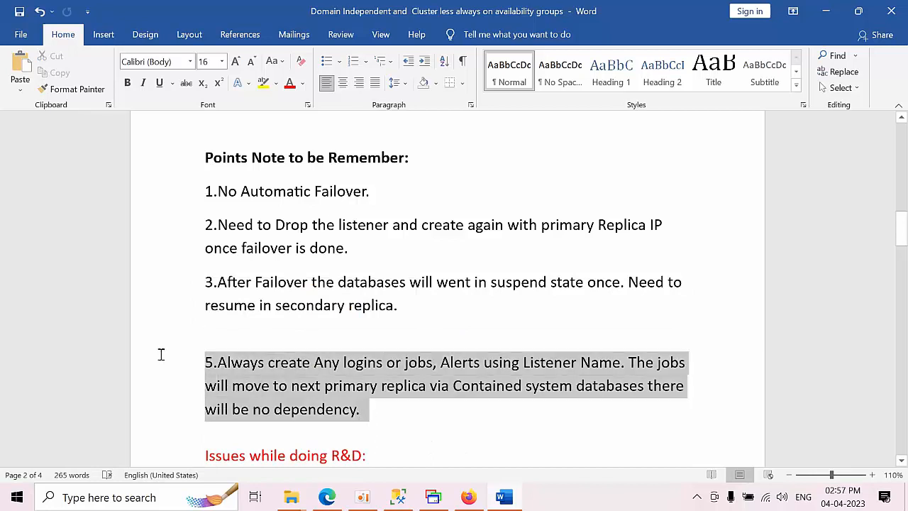
{"action": "key", "text": "Delete"}
{"action": "key", "text": "Delete"}
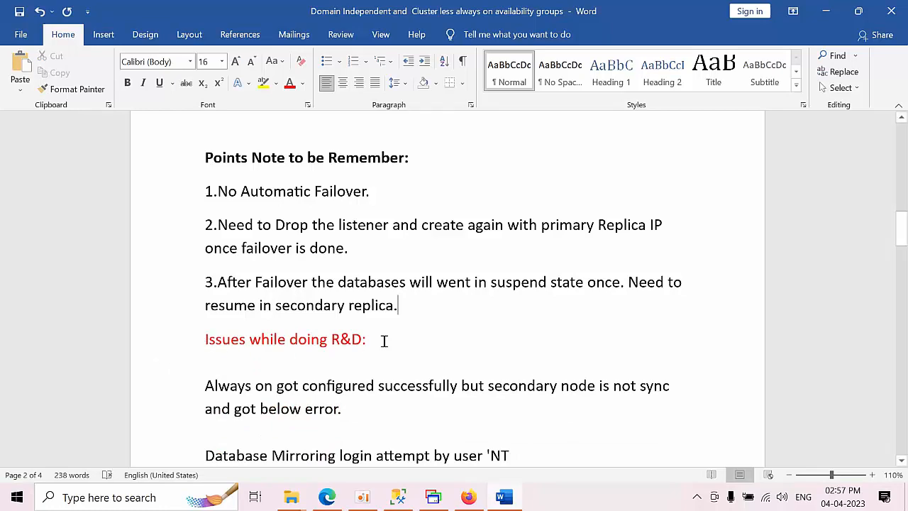
Step: Examine the Database Mirroring login error for the unsynchronized secondary node under "Issues while doing R&D", highlighting the error text
{"action": "scroll", "coordinate": [380, 359], "scroll_direction": "down", "scroll_amount": 1}
{"action": "scroll", "coordinate": [380, 359], "scroll_direction": "down", "scroll_amount": 2}
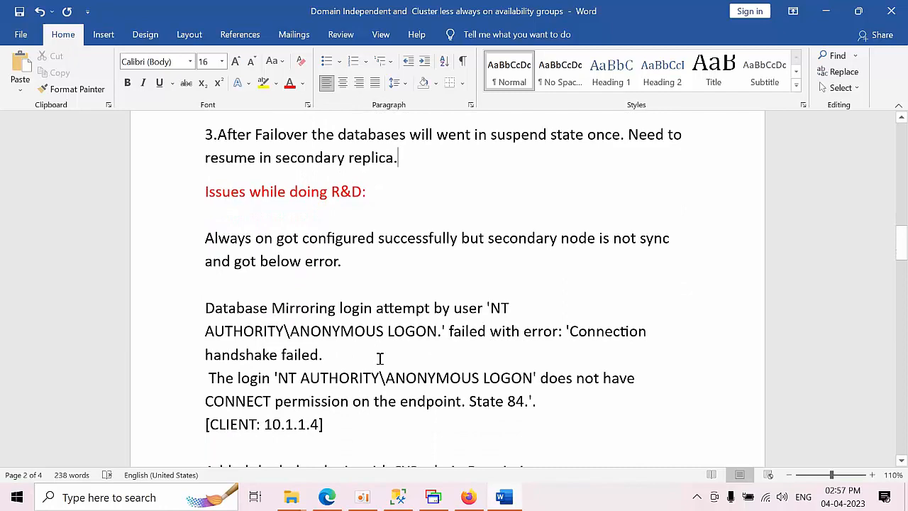
{"action": "scroll", "coordinate": [381, 359], "scroll_direction": "down", "scroll_amount": 2}
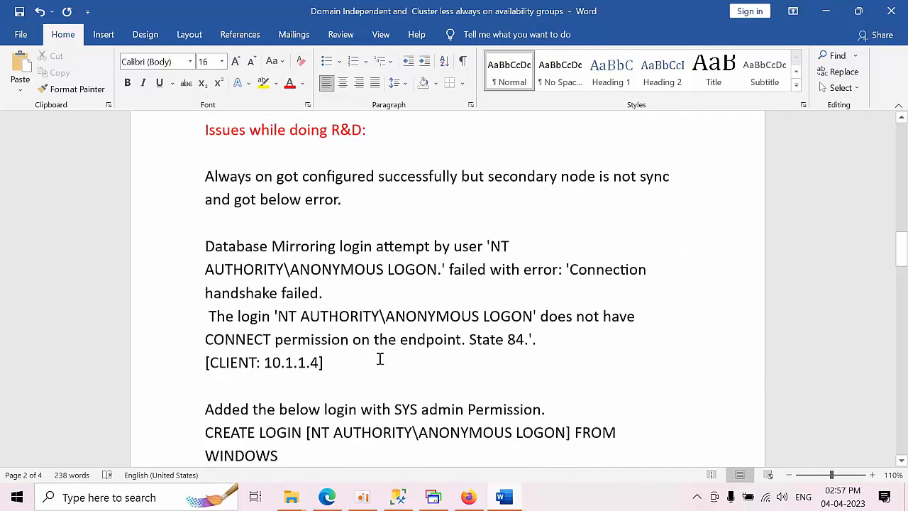
{"action": "left_click_drag", "start_coordinate": [361, 348], "coordinate": [187, 254]}
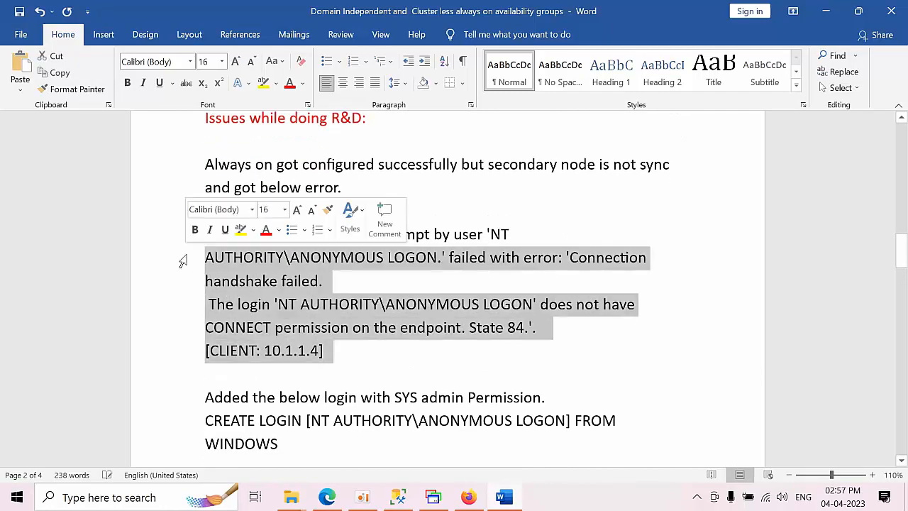
{"action": "left_click", "coordinate": [381, 368]}
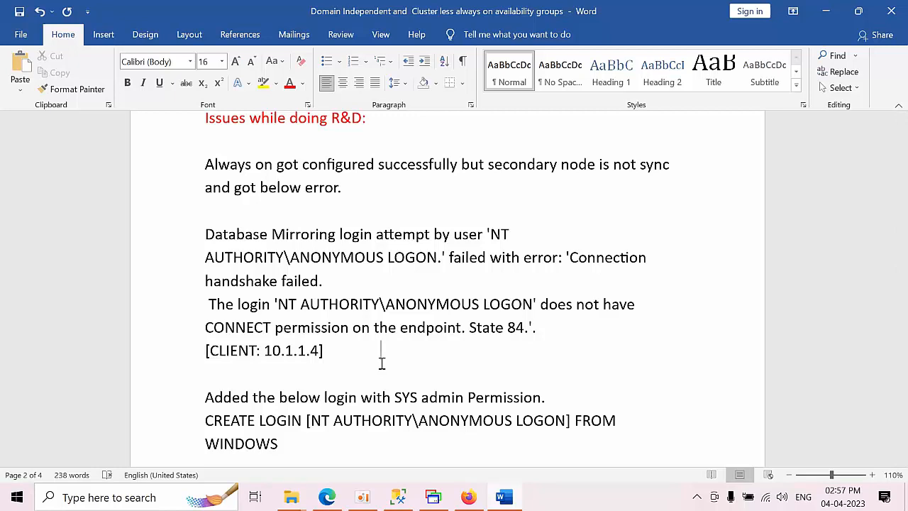
{"action": "left_click_drag", "start_coordinate": [330, 350], "coordinate": [198, 264]}
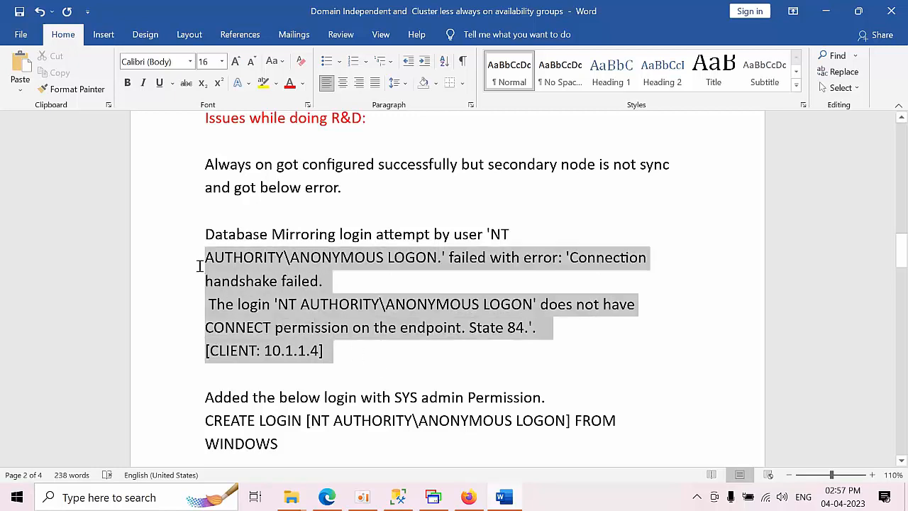
Step: Examine the fix for the mirroring login error, highlighting the CREATE LOGIN statement and the GRANT CONNECT ON ENDPOINT statement
{"action": "scroll", "coordinate": [425, 387], "scroll_direction": "down", "scroll_amount": 3}
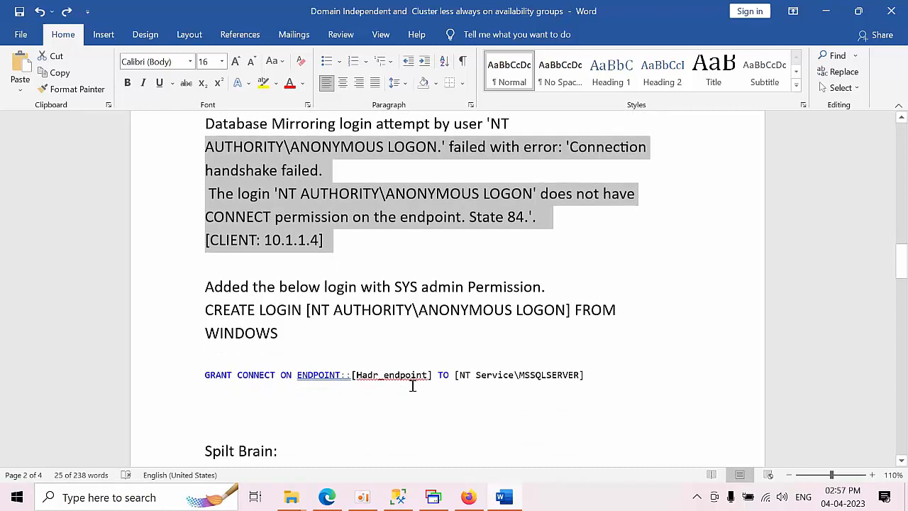
{"action": "left_click_drag", "start_coordinate": [284, 331], "coordinate": [187, 304]}
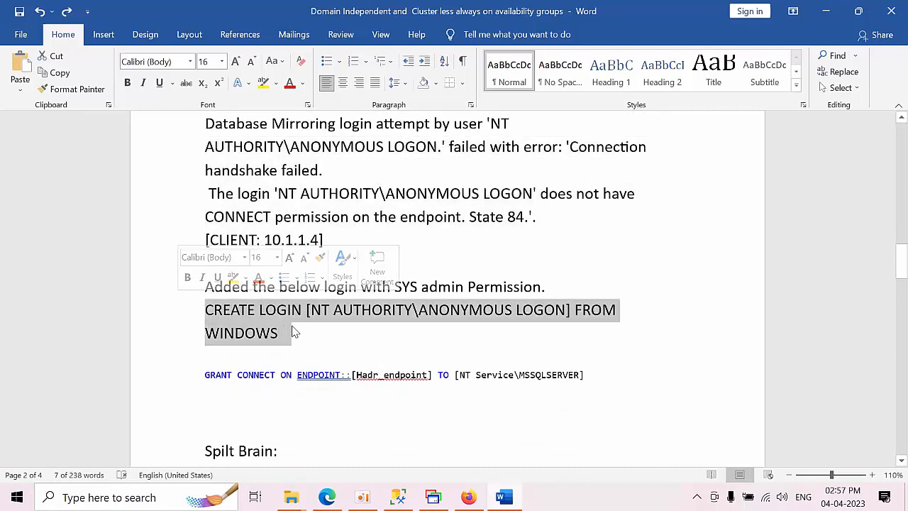
{"action": "scroll", "coordinate": [319, 342], "scroll_direction": "down", "scroll_amount": 1}
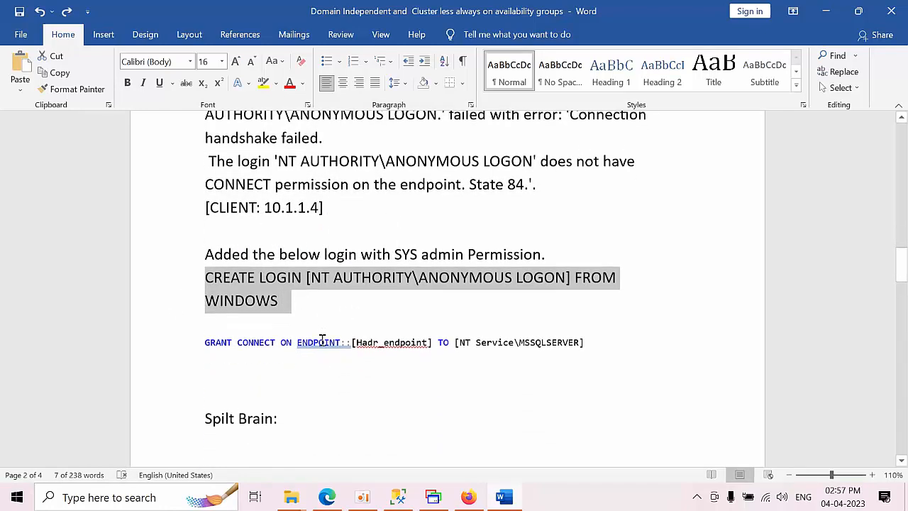
{"action": "left_click_drag", "start_coordinate": [205, 334], "coordinate": [624, 349]}
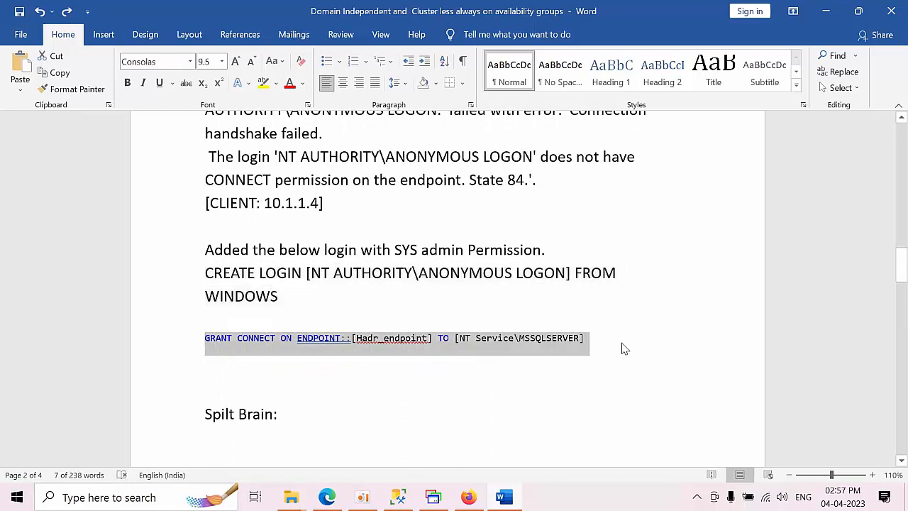
{"action": "left_click", "coordinate": [625, 349]}
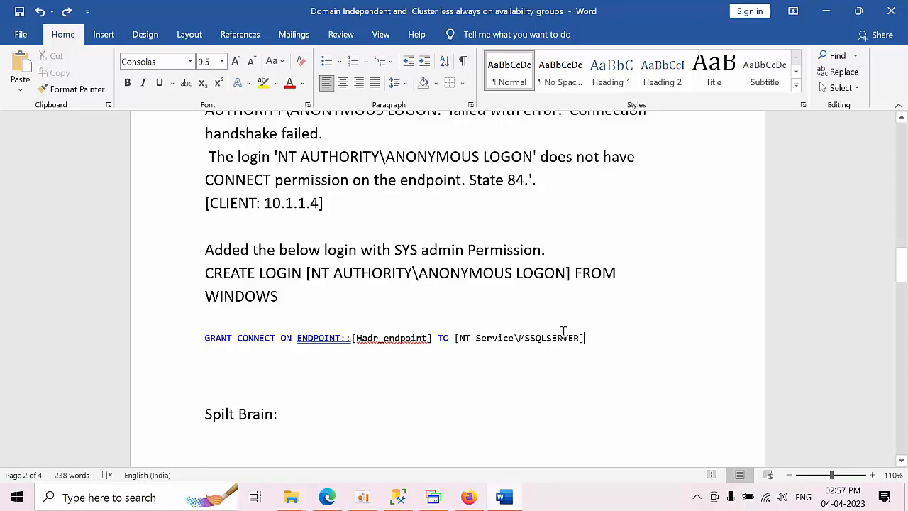
Step: Examine the "Spilt Brain" section and its Object Explorer screenshot comparing the Test availability group's role on Node1 and Node2
{"action": "scroll", "coordinate": [373, 388], "scroll_direction": "down", "scroll_amount": 3}
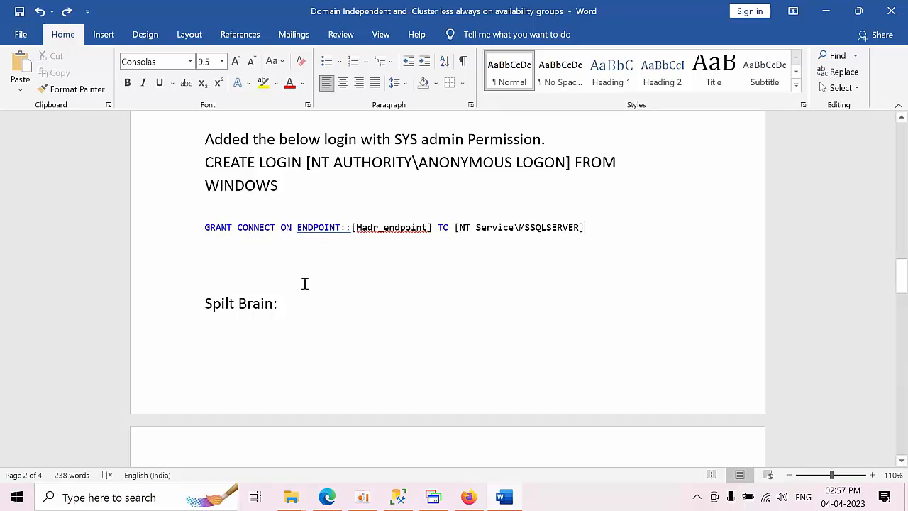
{"action": "scroll", "coordinate": [255, 282], "scroll_direction": "down", "scroll_amount": 2}
{"action": "scroll", "coordinate": [255, 281], "scroll_direction": "down", "scroll_amount": 8}
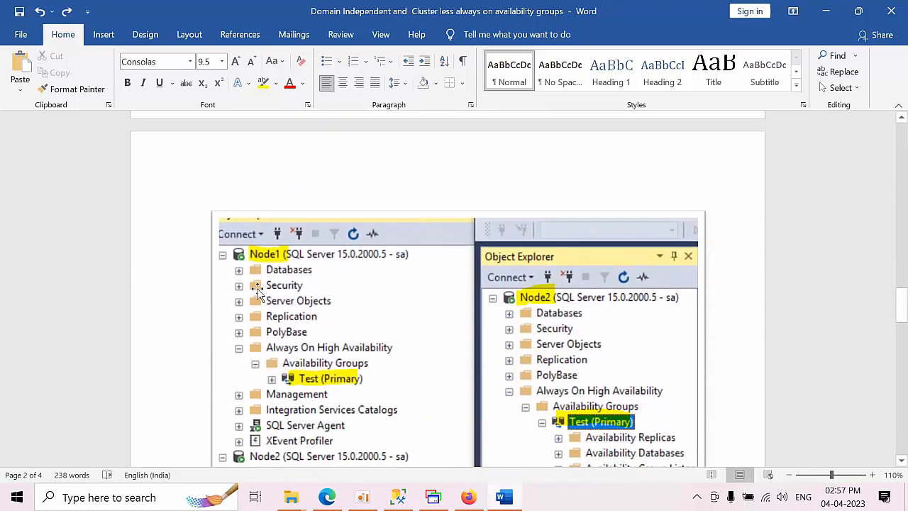
{"action": "scroll", "coordinate": [320, 338], "scroll_direction": "up", "scroll_amount": 2}
{"action": "scroll", "coordinate": [319, 338], "scroll_direction": "down", "scroll_amount": 2}
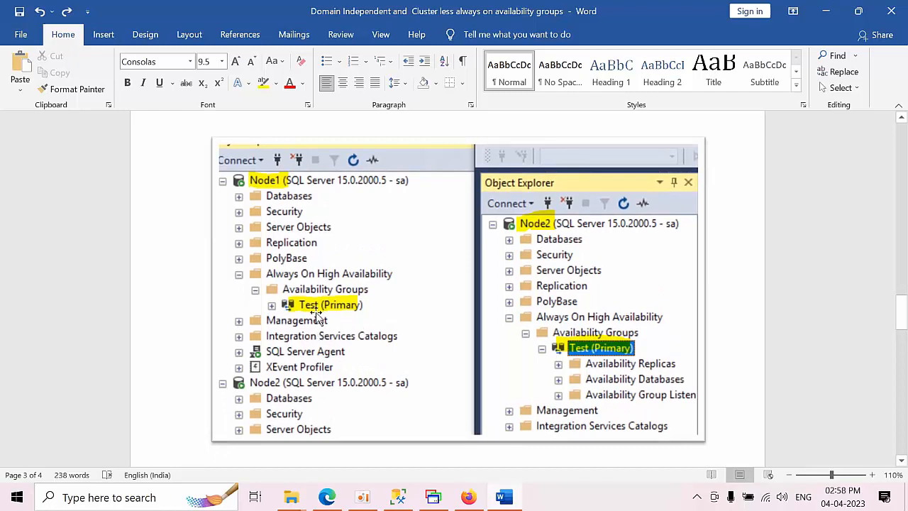
{"action": "scroll", "coordinate": [312, 312], "scroll_direction": "up", "scroll_amount": 7}
{"action": "scroll", "coordinate": [312, 310], "scroll_direction": "down", "scroll_amount": 4}
{"action": "scroll", "coordinate": [298, 298], "scroll_direction": "down", "scroll_amount": 8}
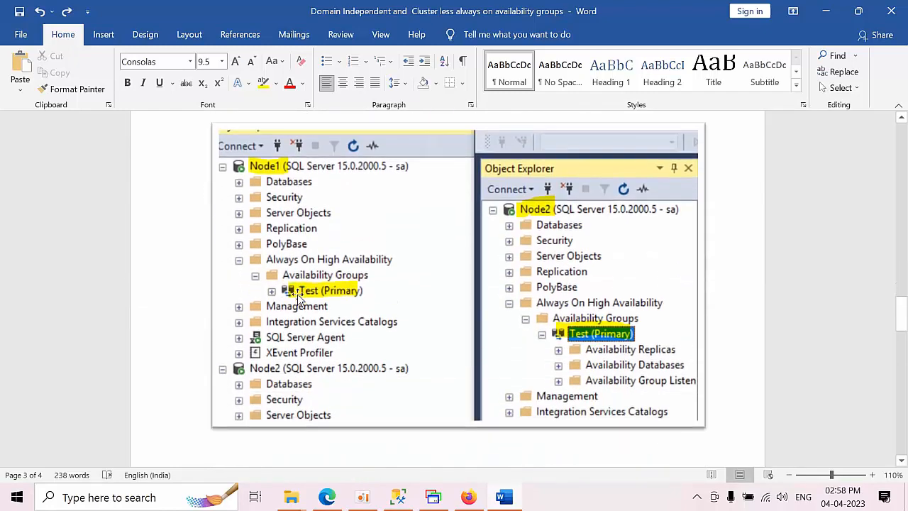
{"action": "scroll", "coordinate": [298, 297], "scroll_direction": "up", "scroll_amount": 4}
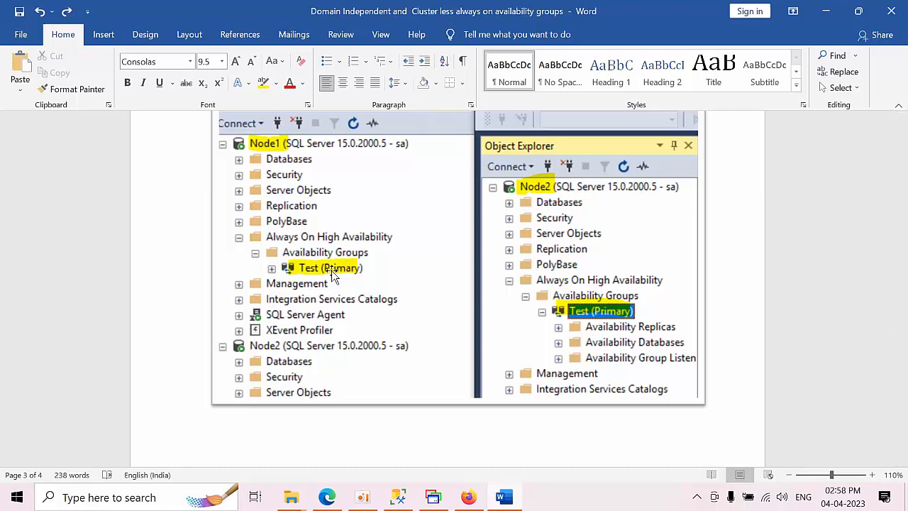
{"action": "scroll", "coordinate": [388, 325], "scroll_direction": "up", "scroll_amount": 4}
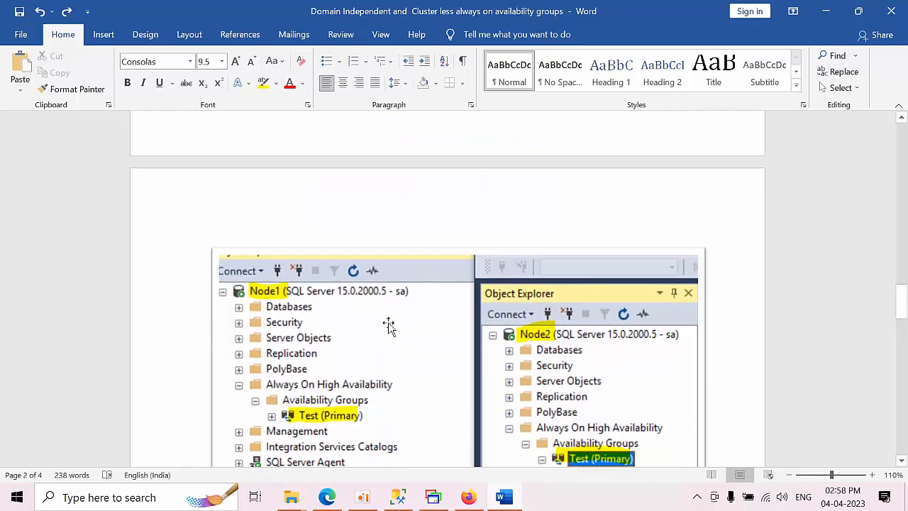
{"action": "scroll", "coordinate": [388, 325], "scroll_direction": "down", "scroll_amount": 12}
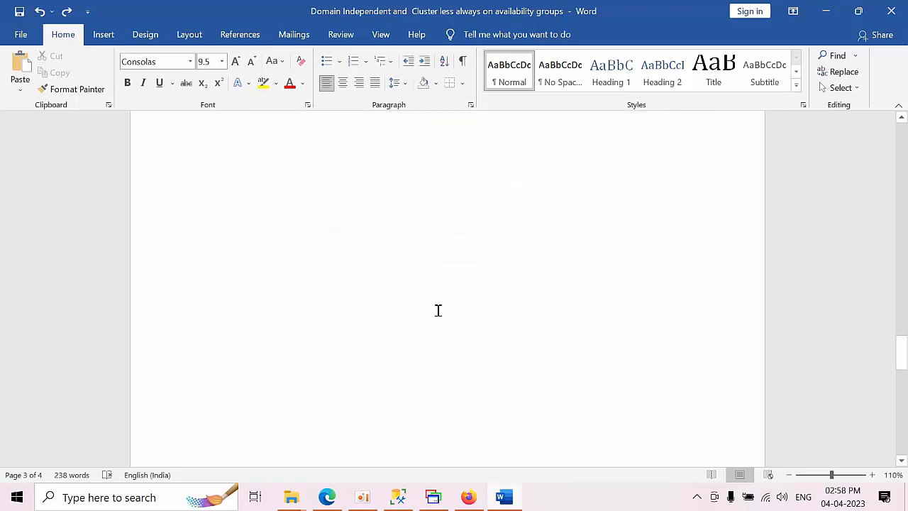
{"action": "scroll", "coordinate": [437, 310], "scroll_direction": "down", "scroll_amount": 5}
Step: Recheck the login fix on page 2, highlighting the NT AUTHORITY\ANONYMOUS LOGON account name and the GRANT CONNECT statement for Hadr_endpoint
{"action": "scroll", "coordinate": [438, 309], "scroll_direction": "up", "scroll_amount": 3}
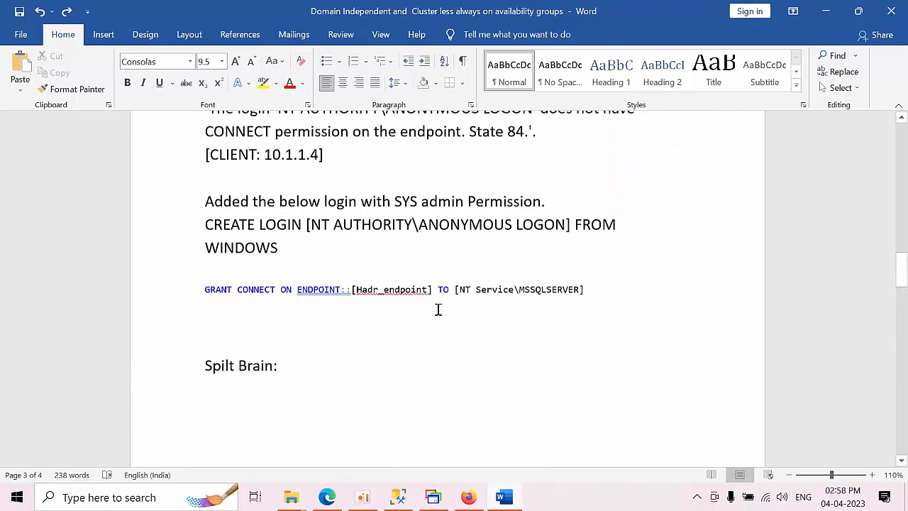
{"action": "scroll", "coordinate": [435, 308], "scroll_direction": "down", "scroll_amount": 2}
{"action": "scroll", "coordinate": [435, 308], "scroll_direction": "up", "scroll_amount": 2}
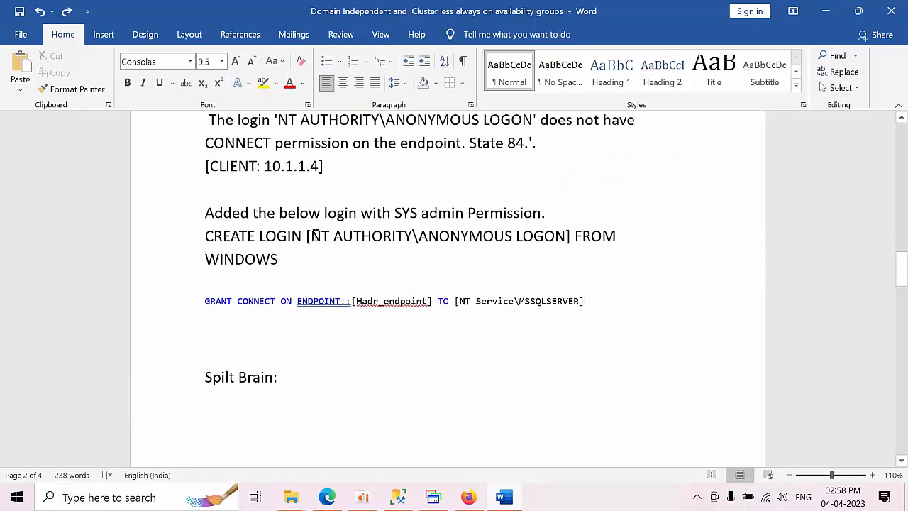
{"action": "left_click_drag", "start_coordinate": [312, 235], "coordinate": [564, 236]}
{"action": "scroll", "coordinate": [523, 376], "scroll_direction": "down", "scroll_amount": 3}
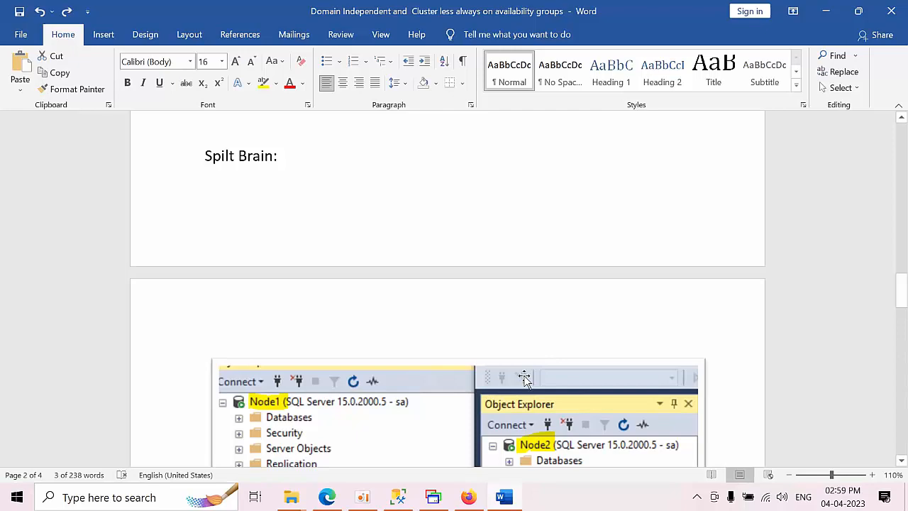
{"action": "scroll", "coordinate": [525, 377], "scroll_direction": "up", "scroll_amount": 4}
{"action": "scroll", "coordinate": [397, 362], "scroll_direction": "down", "scroll_amount": 1}
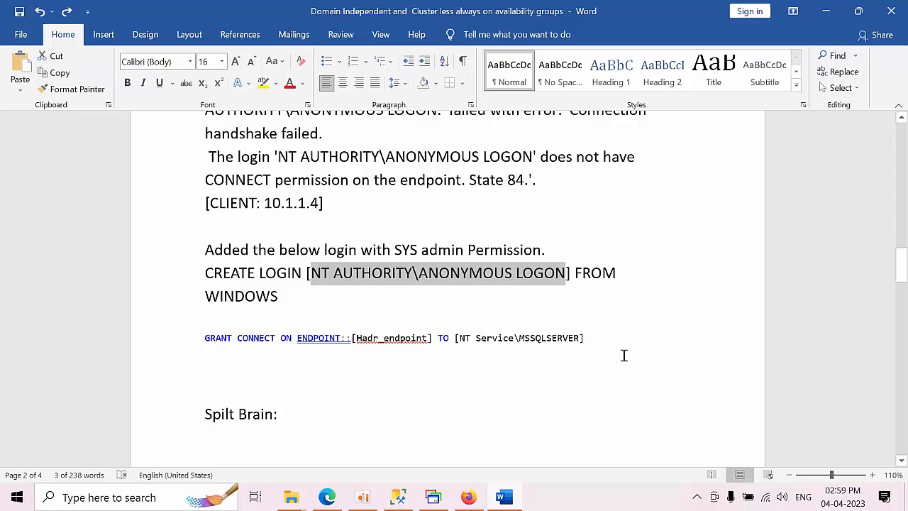
{"action": "left_click_drag", "start_coordinate": [581, 338], "coordinate": [216, 365]}
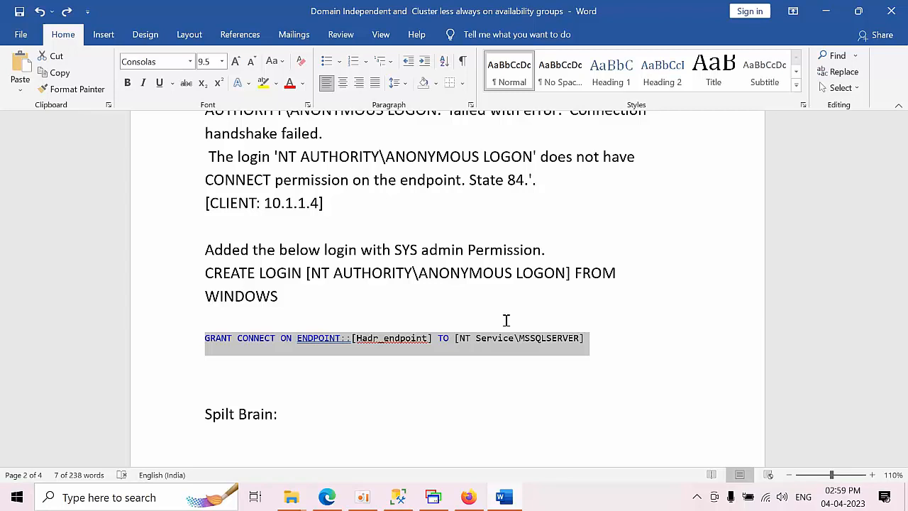
Step: Examine the Connect to Server screenshot on the last page, reading the authentication settings and the ClusterLessAG login error
{"action": "scroll", "coordinate": [506, 320], "scroll_direction": "down", "scroll_amount": 10}
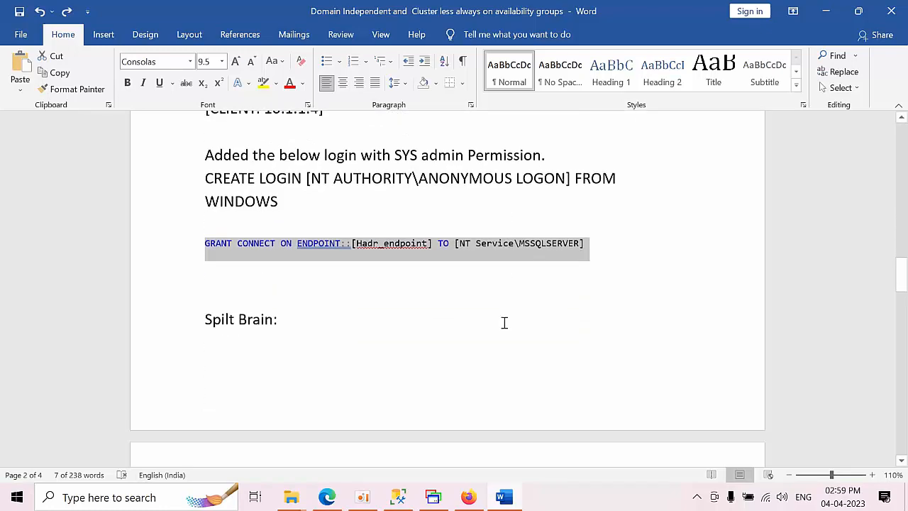
{"action": "scroll", "coordinate": [504, 323], "scroll_direction": "down", "scroll_amount": 12}
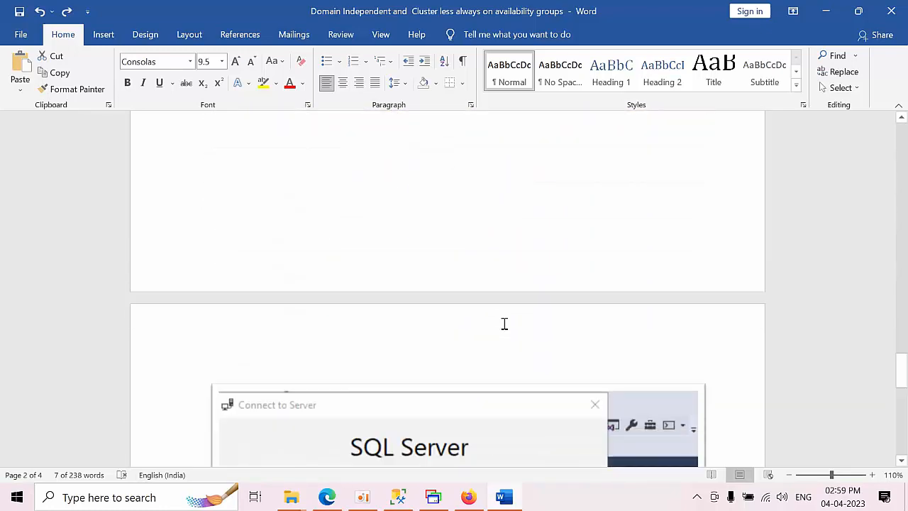
{"action": "scroll", "coordinate": [503, 324], "scroll_direction": "up", "scroll_amount": 3}
{"action": "scroll", "coordinate": [504, 324], "scroll_direction": "up", "scroll_amount": 1}
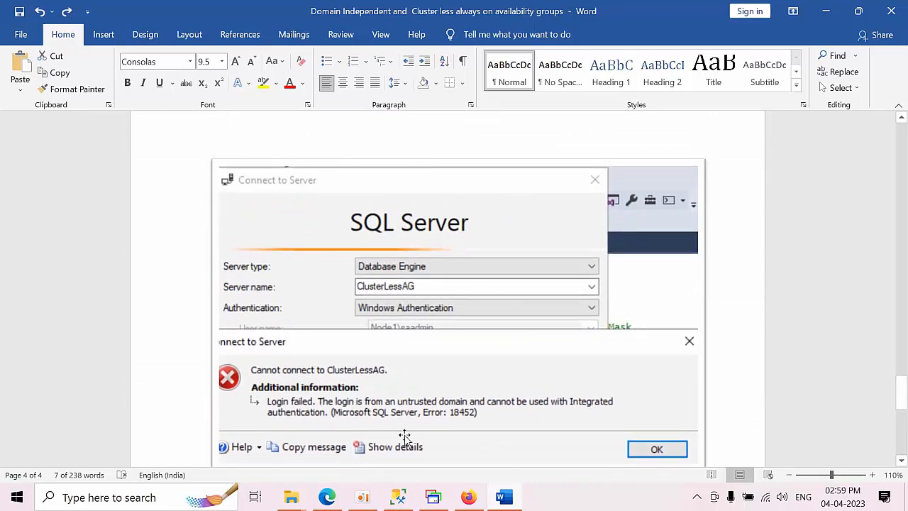
{"action": "scroll", "coordinate": [557, 419], "scroll_direction": "down", "scroll_amount": 3}
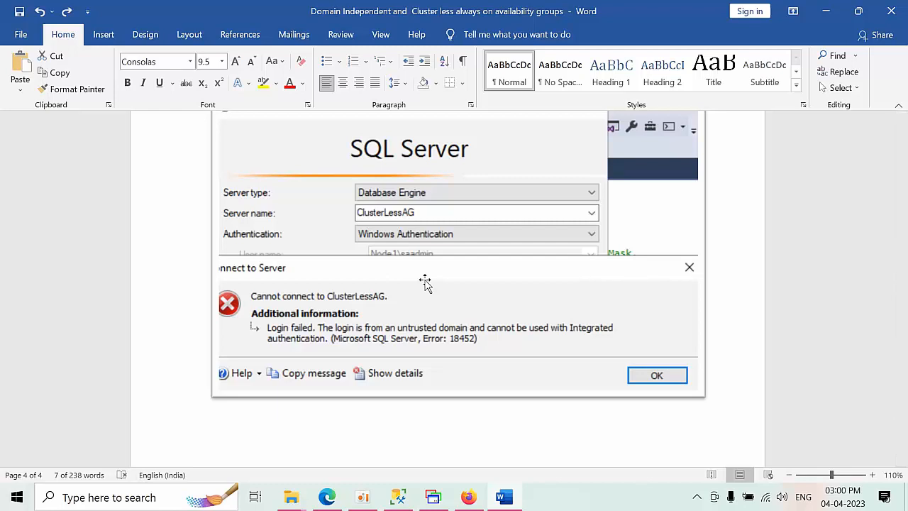
{"action": "scroll", "coordinate": [434, 303], "scroll_direction": "down", "scroll_amount": 5}
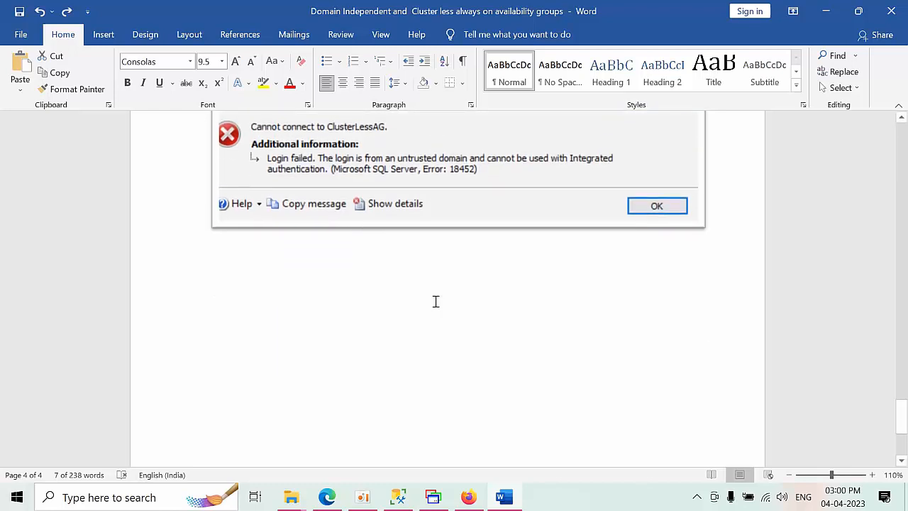
Step: Return to the first page of the notes and review the environment table for Node1 and Node2
{"action": "scroll", "coordinate": [435, 303], "scroll_direction": "up", "scroll_amount": 4}
{"action": "scroll", "coordinate": [435, 304], "scroll_direction": "up", "scroll_amount": 2}
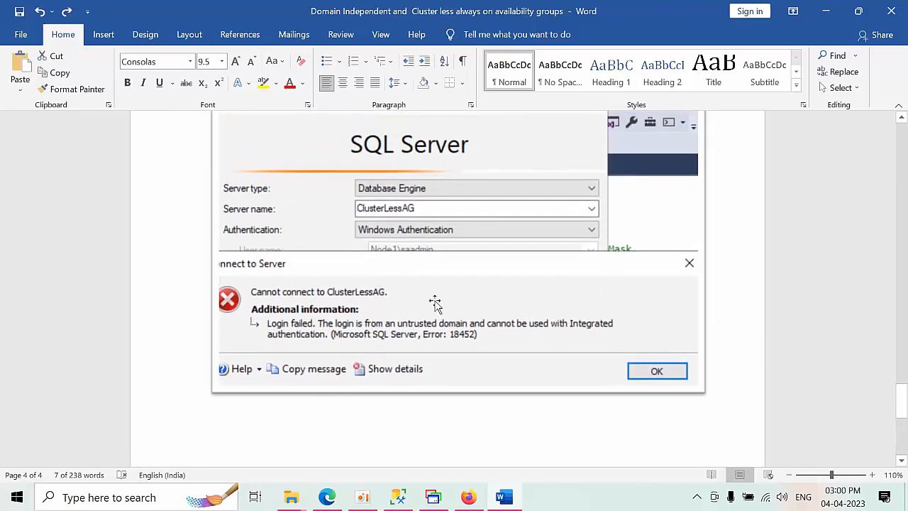
{"action": "scroll", "coordinate": [434, 303], "scroll_direction": "up", "scroll_amount": 15}
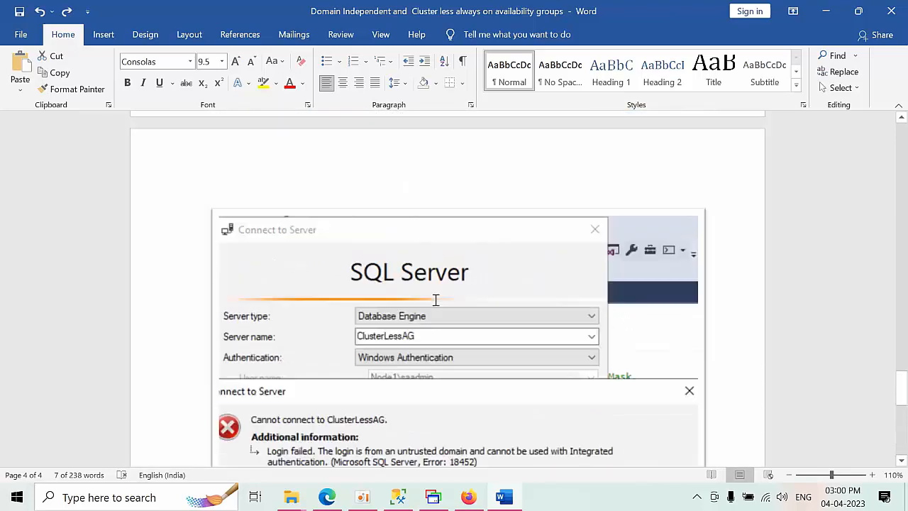
{"action": "scroll", "coordinate": [435, 299], "scroll_direction": "up", "scroll_amount": 20}
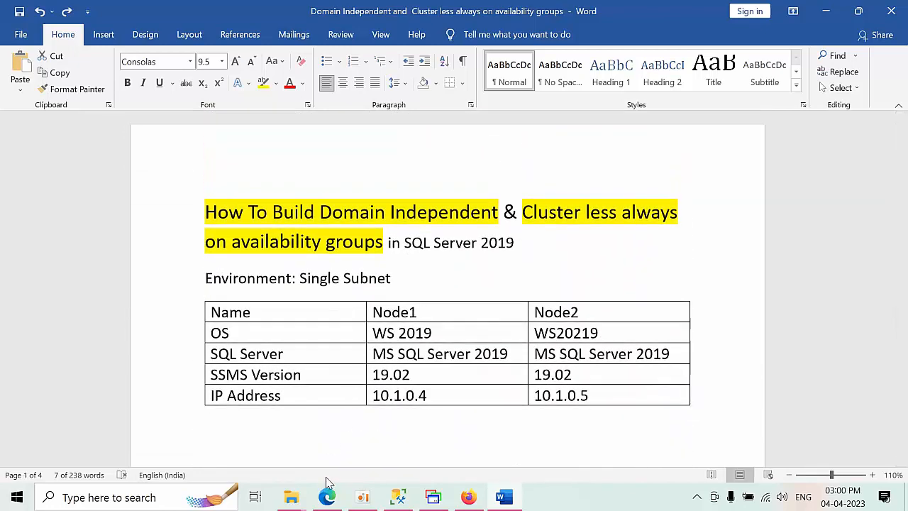
Step: Switch to the Azure portal in Edge and review the overview properties of the Node1 virtual machine
{"action": "left_click", "coordinate": [327, 496]}
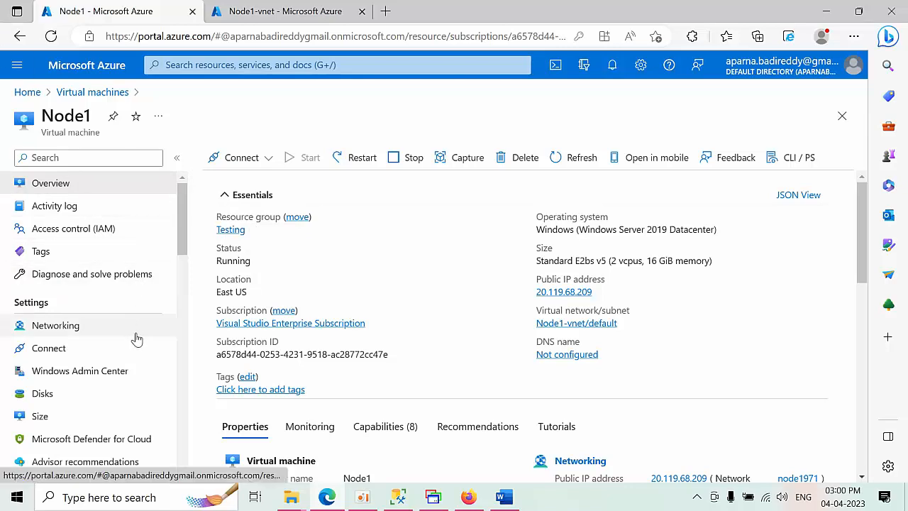
{"action": "scroll", "coordinate": [326, 342], "scroll_direction": "down", "scroll_amount": 6}
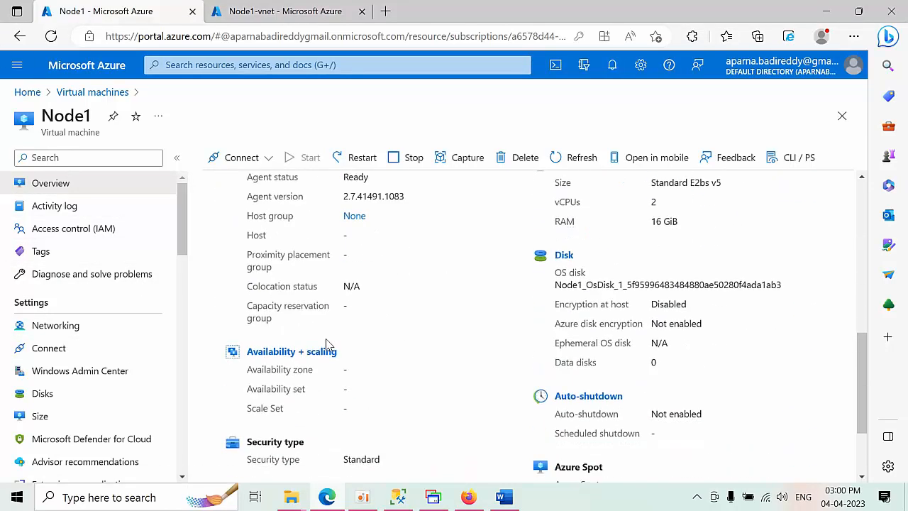
{"action": "scroll", "coordinate": [326, 344], "scroll_direction": "up", "scroll_amount": 3}
{"action": "scroll", "coordinate": [557, 372], "scroll_direction": "down", "scroll_amount": 5}
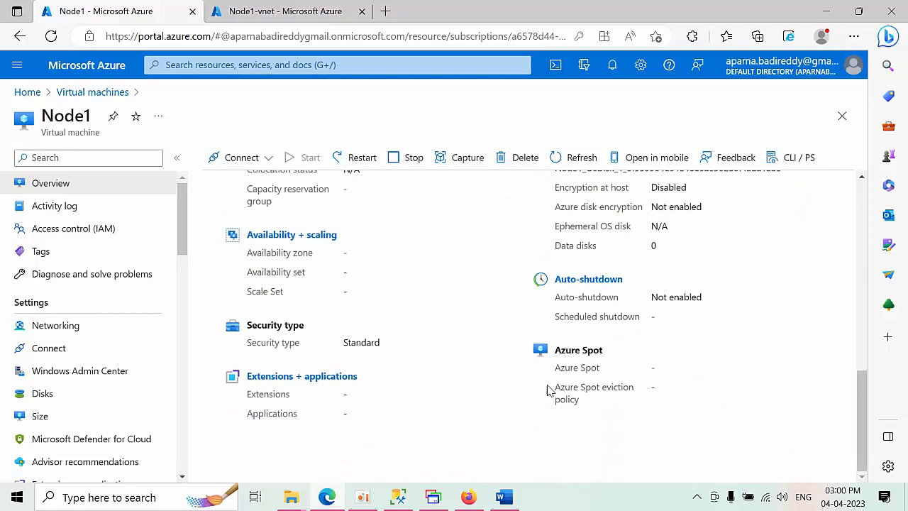
{"action": "scroll", "coordinate": [546, 391], "scroll_direction": "up", "scroll_amount": 8}
Step: Check the IP addresses of both devices connected to Node1-vnet, then view the list of virtual machines
{"action": "left_click", "coordinate": [308, 10]}
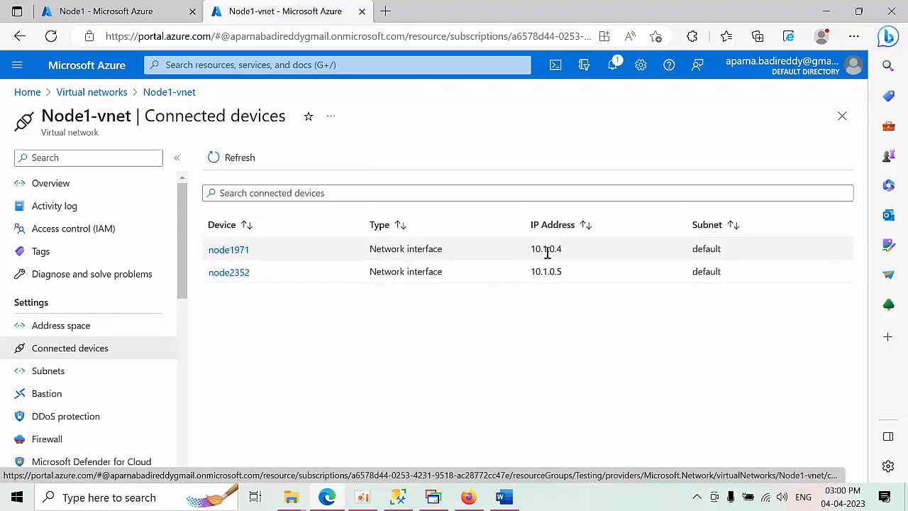
{"action": "left_click_drag", "start_coordinate": [529, 256], "coordinate": [591, 262]}
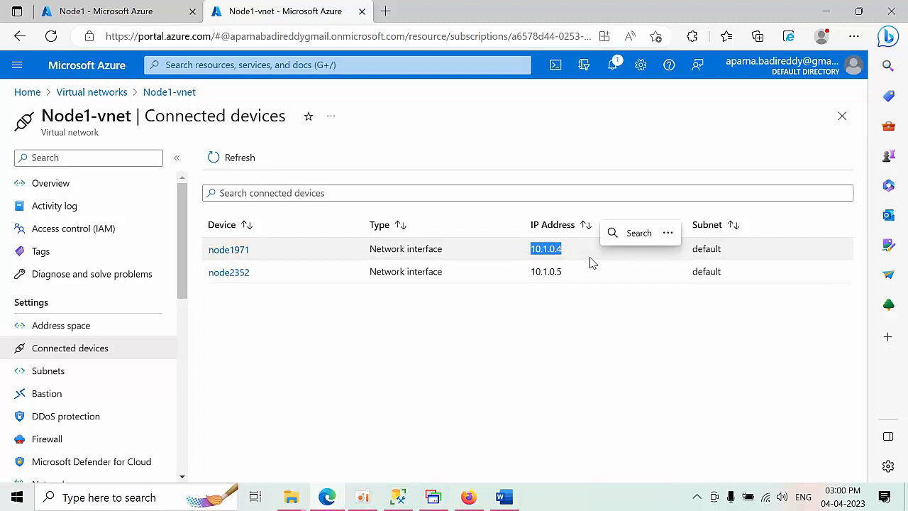
{"action": "left_click_drag", "start_coordinate": [528, 271], "coordinate": [597, 285]}
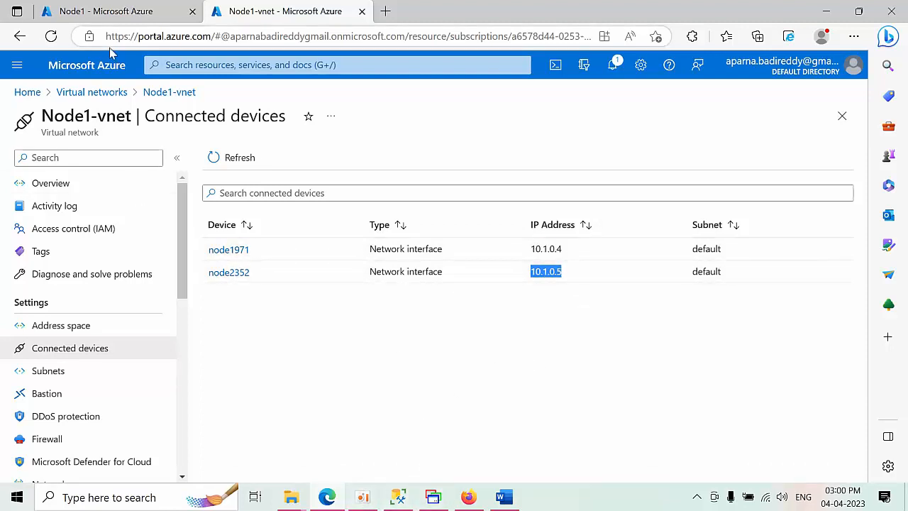
{"action": "left_click", "coordinate": [110, 11]}
{"action": "left_click", "coordinate": [79, 93]}
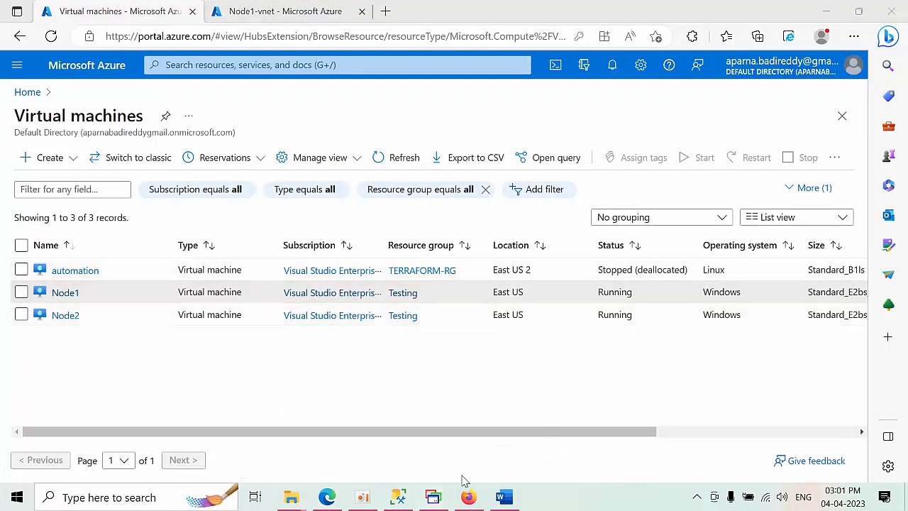
Step: Switch to the Node1 remote session in MultiDesk and create a new database named Demo in Management Studio
{"action": "left_click", "coordinate": [435, 497]}
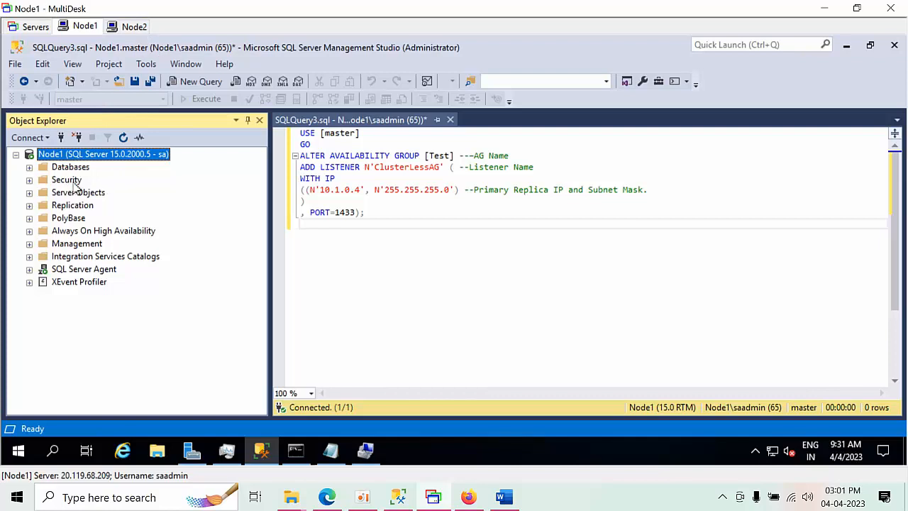
{"action": "left_click", "coordinate": [61, 169]}
{"action": "double_click", "coordinate": [62, 170]}
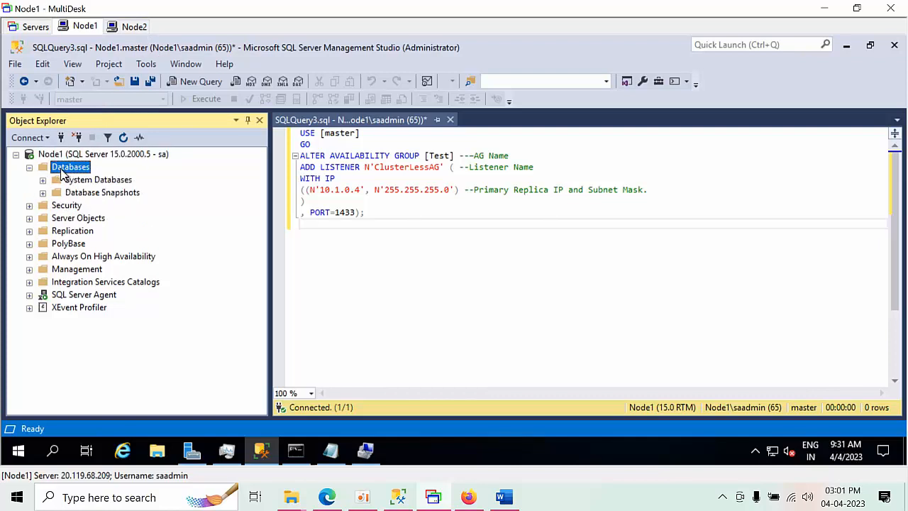
{"action": "right_click", "coordinate": [78, 173]}
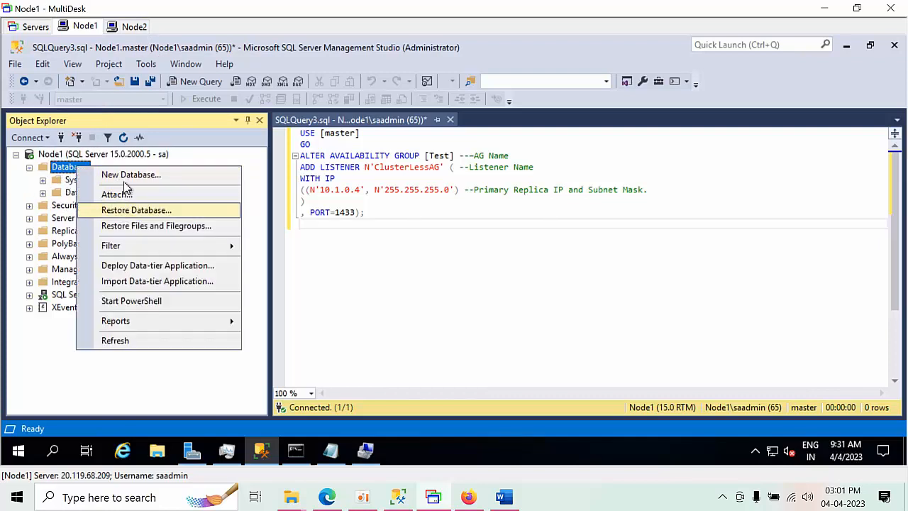
{"action": "left_click", "coordinate": [137, 174]}
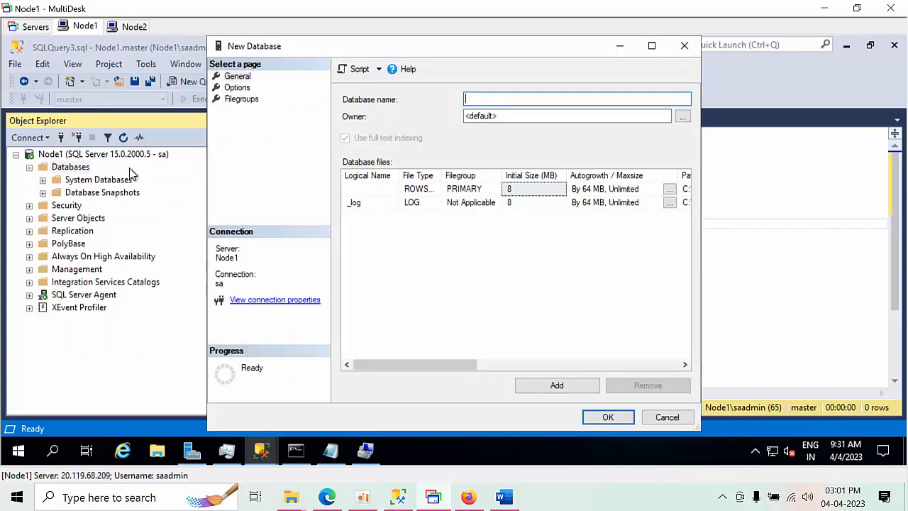
{"action": "type", "text": "Demo"}
{"action": "key", "text": "Return"}
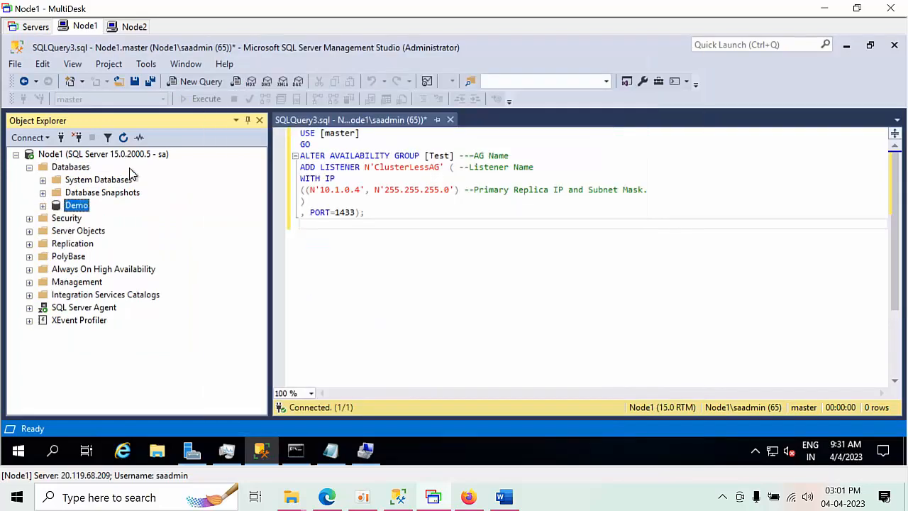
Step: Take a full backup of the Demo database to disk as Demo.bak in the default backup folder
{"action": "right_click", "coordinate": [76, 210]}
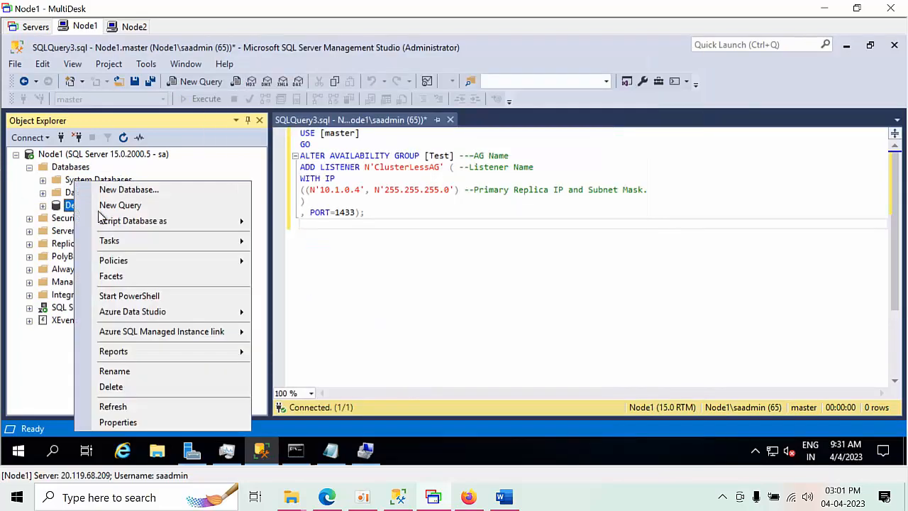
{"action": "mouse_move", "coordinate": [140, 244]}
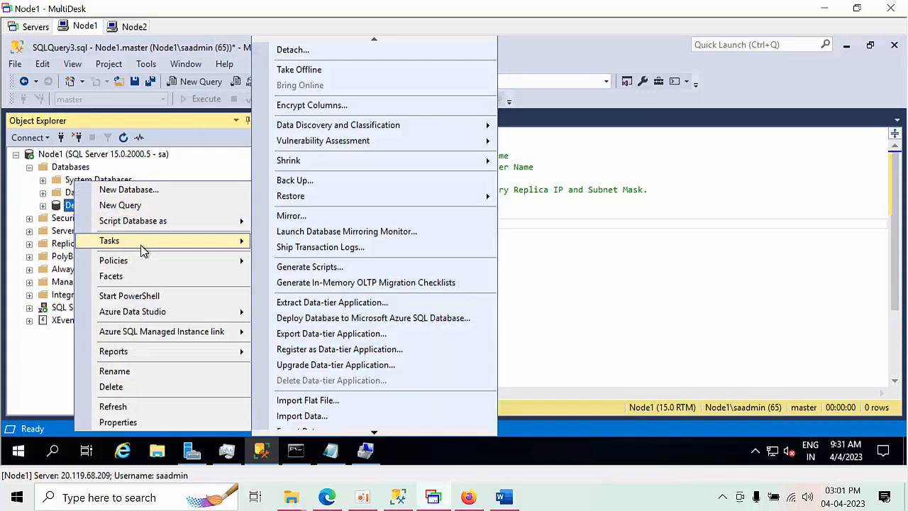
{"action": "left_click", "coordinate": [301, 185]}
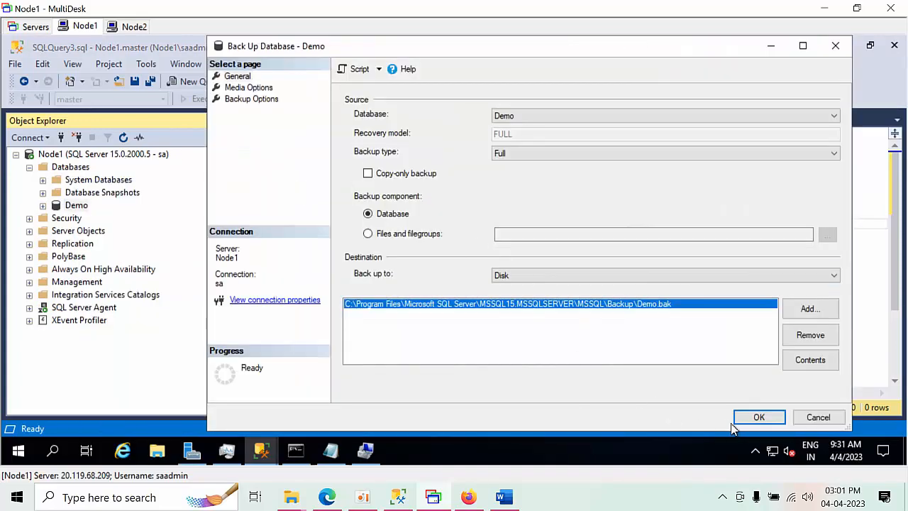
{"action": "left_click", "coordinate": [754, 420]}
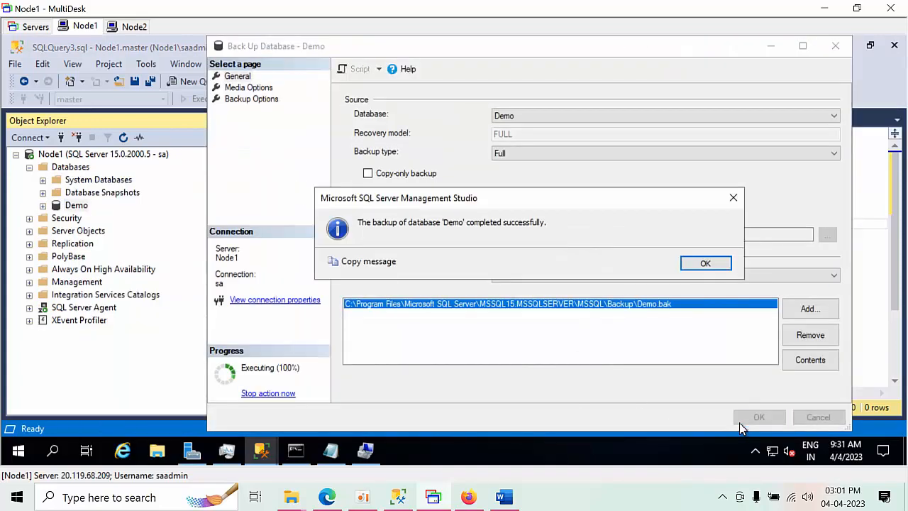
{"action": "left_click", "coordinate": [706, 267]}
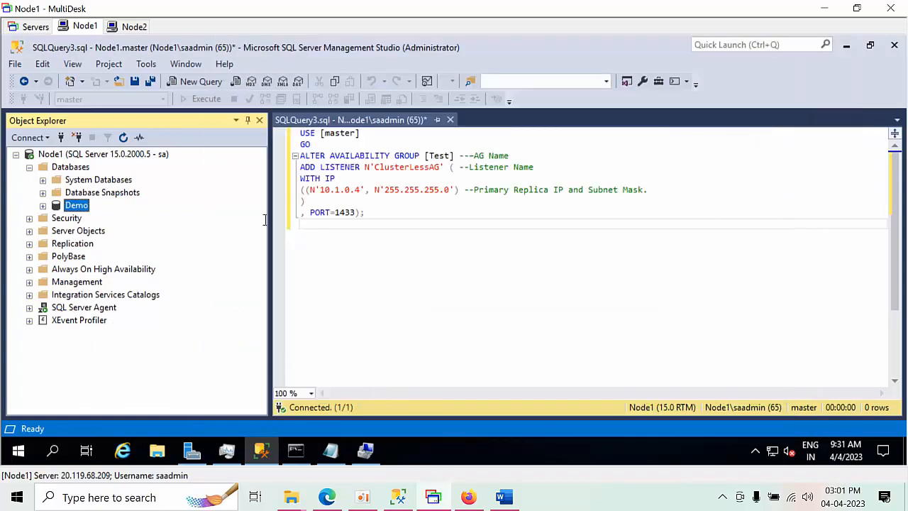
Step: Open the system properties of This PC on Node1 to check the computer name and workgroup
{"action": "left_click", "coordinate": [56, 452]}
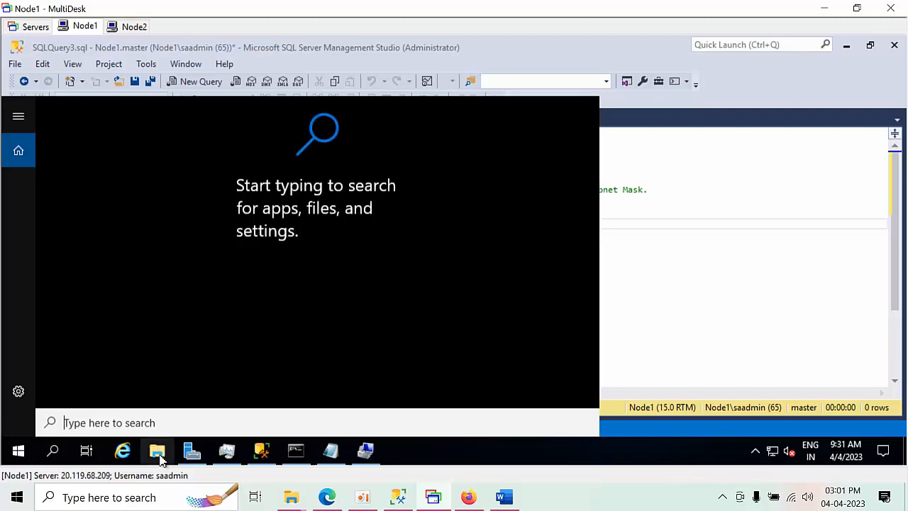
{"action": "left_click", "coordinate": [157, 451]}
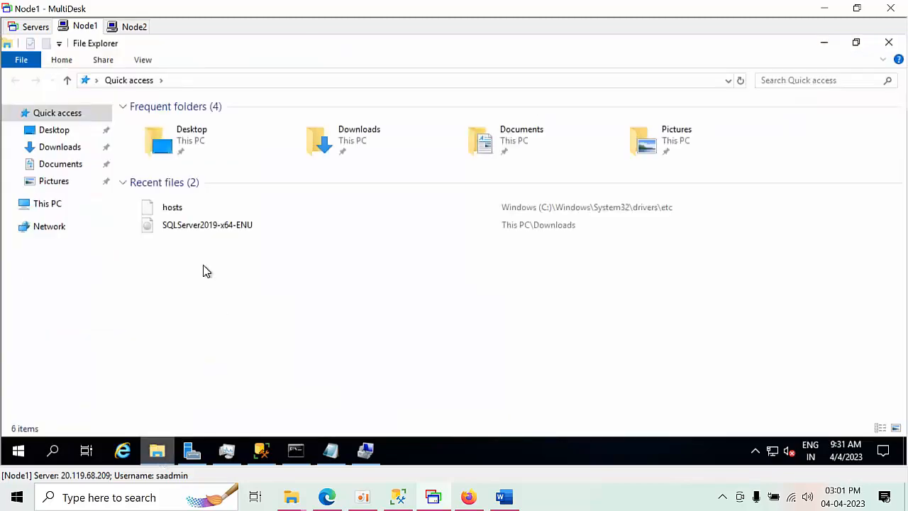
{"action": "left_click", "coordinate": [60, 204]}
{"action": "right_click", "coordinate": [60, 204]}
{"action": "left_click", "coordinate": [103, 385]}
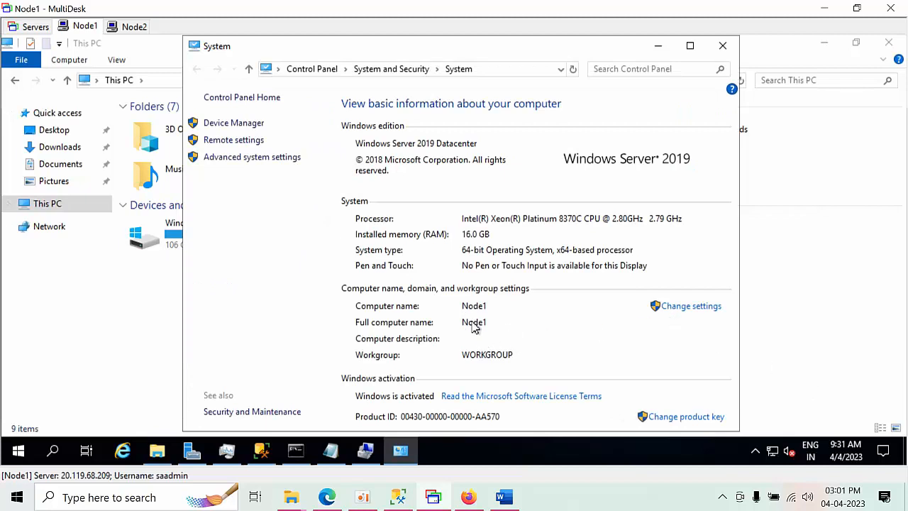
Step: Inspect Node1's computer name settings and its primary DNS suffix, cancel without changes, and close the system information
{"action": "left_click", "coordinate": [692, 310]}
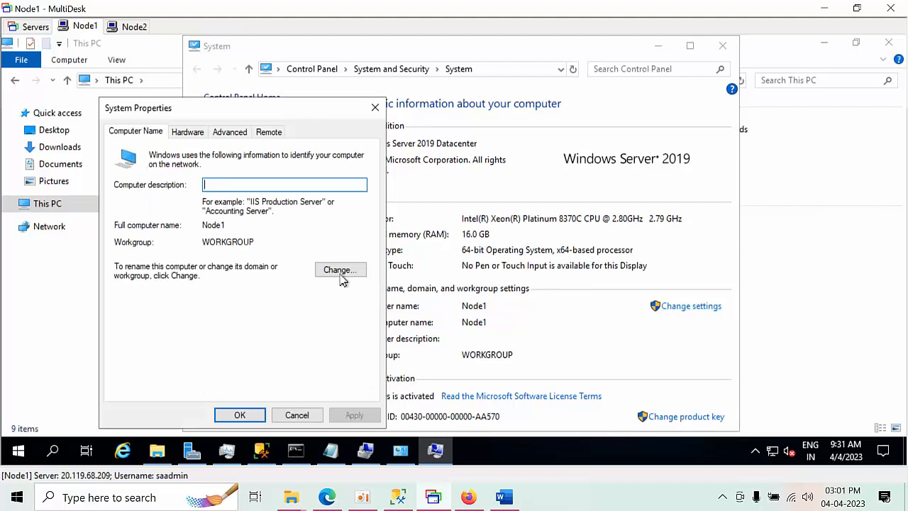
{"action": "left_click", "coordinate": [339, 274]}
{"action": "left_click", "coordinate": [309, 267]}
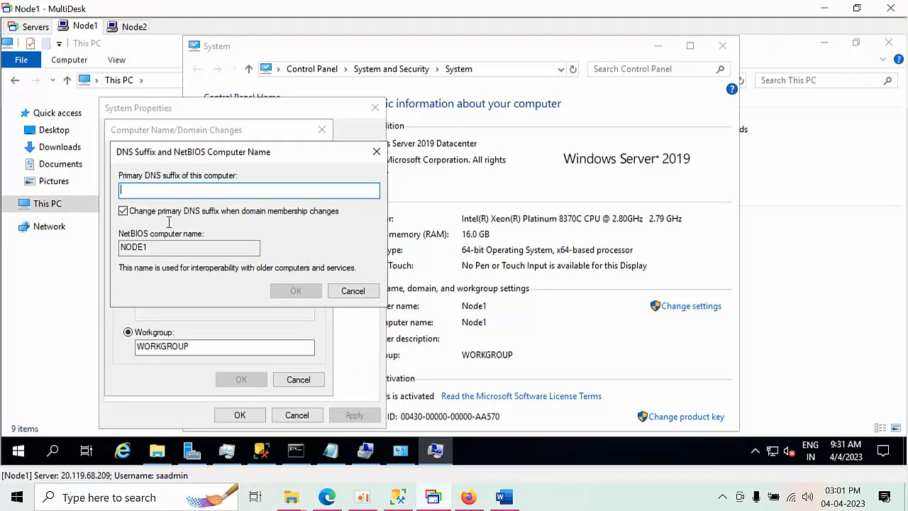
{"action": "left_click", "coordinate": [358, 291]}
{"action": "left_click", "coordinate": [298, 379]}
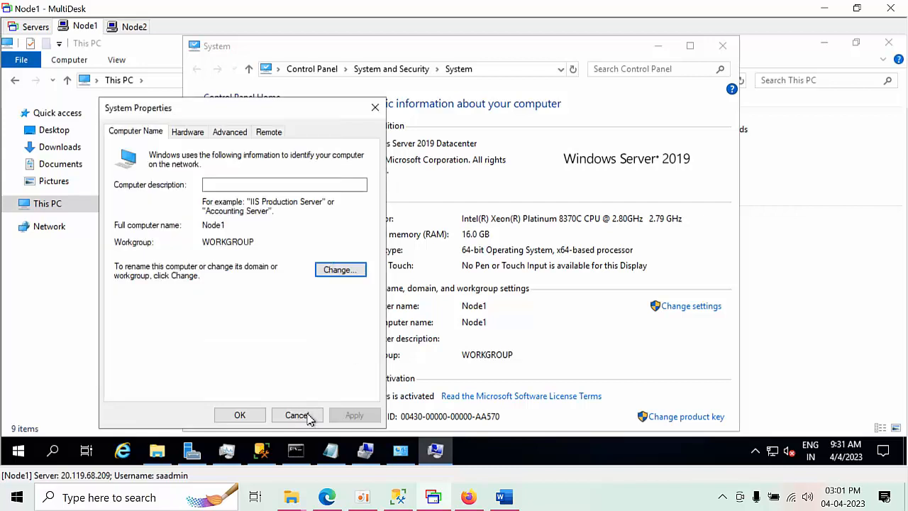
{"action": "left_click", "coordinate": [297, 415]}
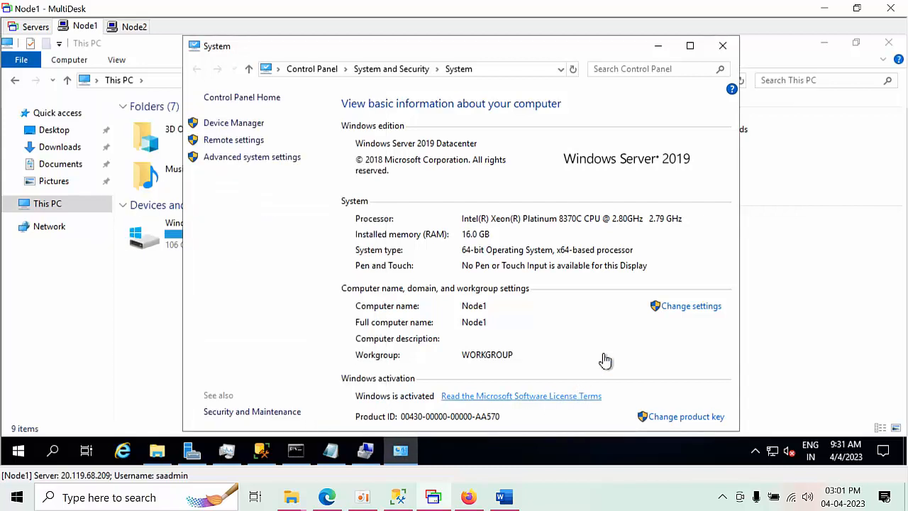
{"action": "left_click", "coordinate": [718, 50]}
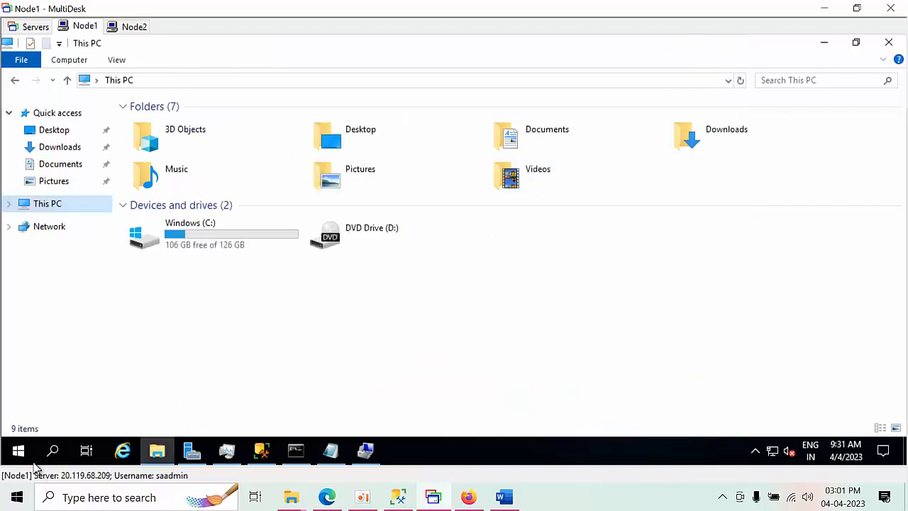
Step: Open SQL Server 2019 Configuration Manager and read the full logon accounts of the SQL Server services
{"action": "left_click", "coordinate": [52, 451]}
{"action": "type", "text": "c"}
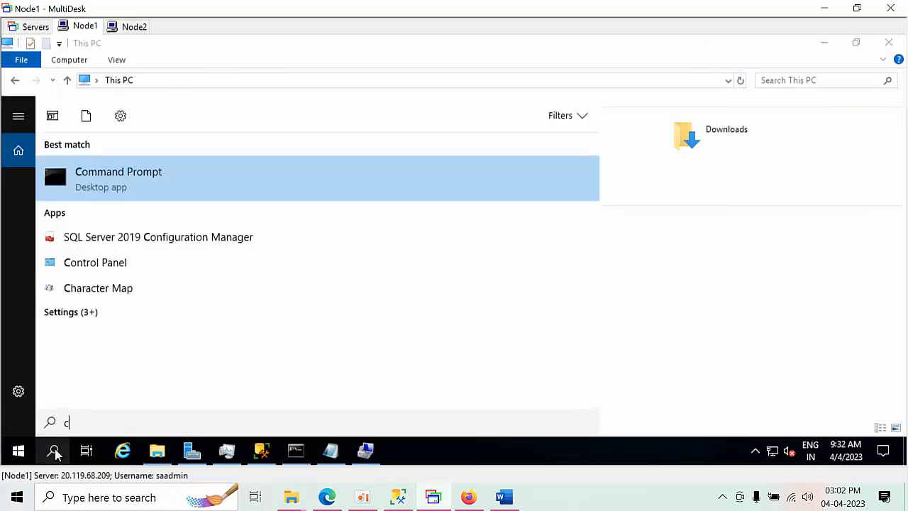
{"action": "type", "text": "onfig"}
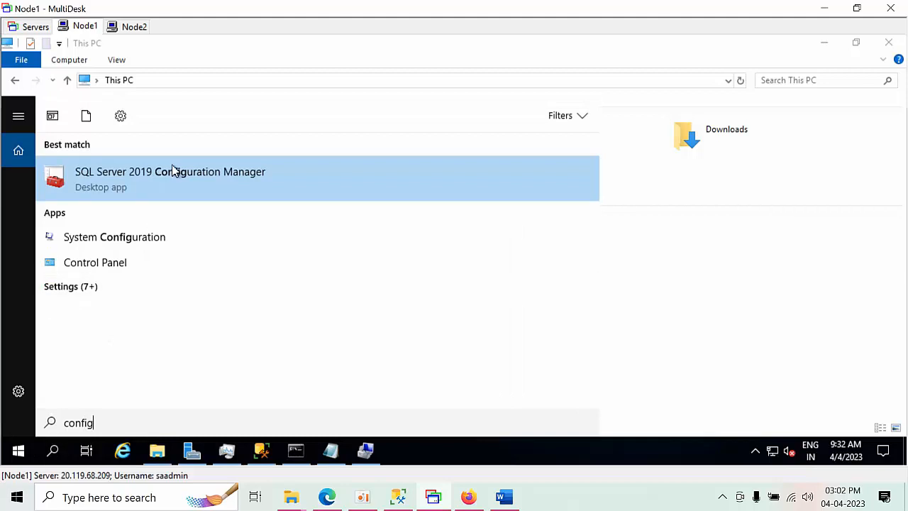
{"action": "left_click", "coordinate": [172, 170]}
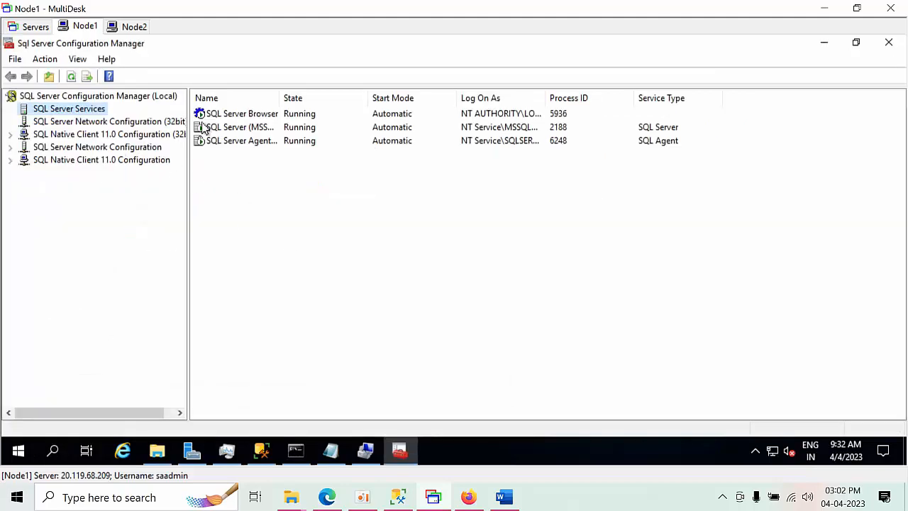
{"action": "left_click", "coordinate": [539, 101]}
{"action": "double_click", "coordinate": [545, 95]}
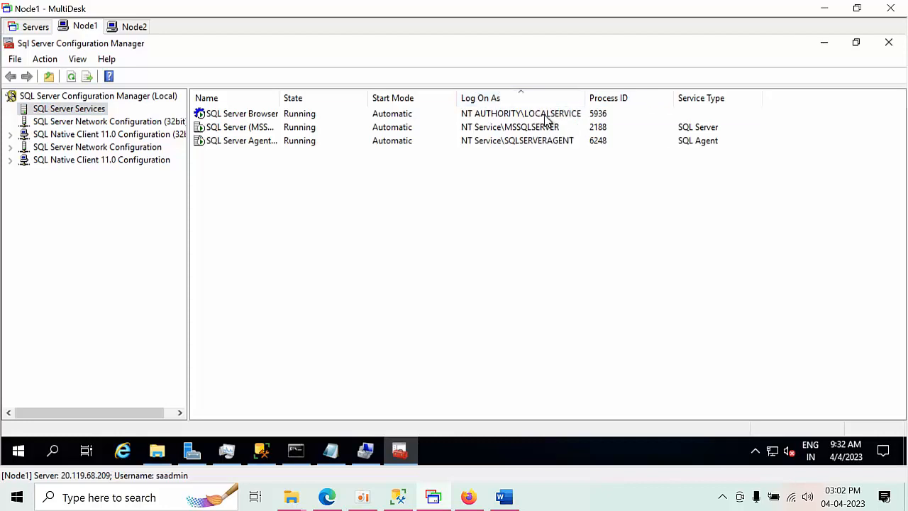
{"action": "left_click", "coordinate": [544, 132]}
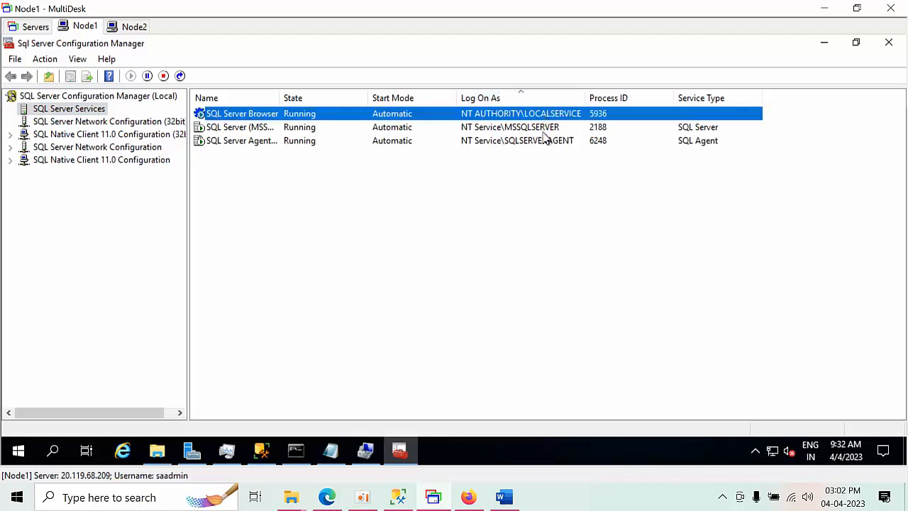
Step: Check the status of the MSSQLSERVER network protocols and return to the list of SQL Server services
{"action": "left_click", "coordinate": [93, 149]}
{"action": "double_click", "coordinate": [230, 116]}
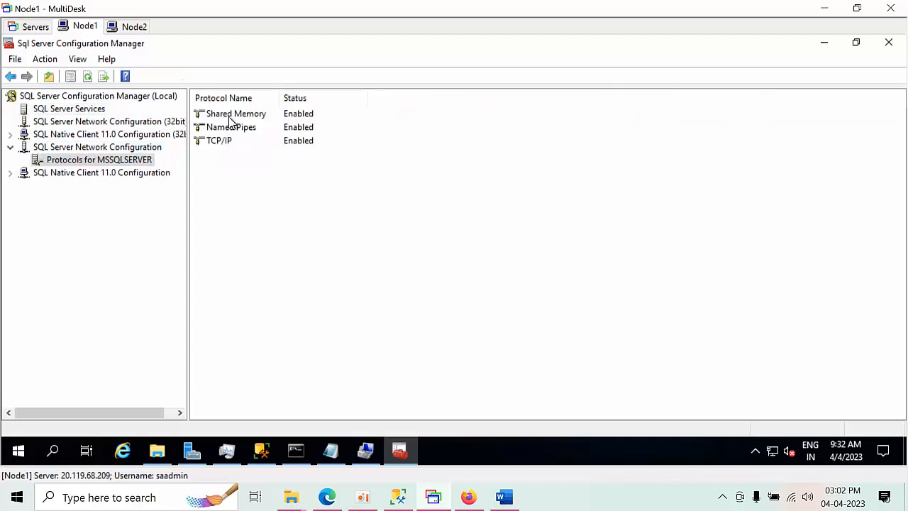
{"action": "left_click", "coordinate": [94, 111]}
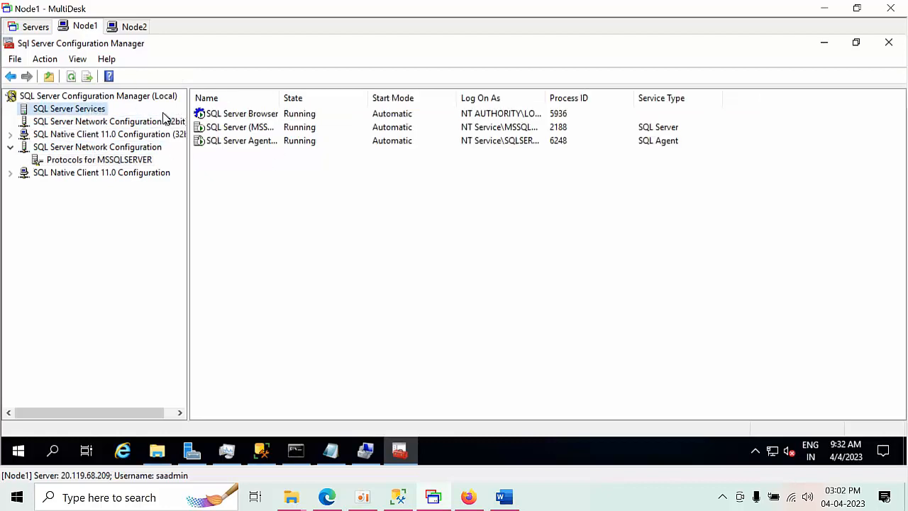
Step: Check the Always On Availability Groups setting in the SQL Server (MSSQLSERVER) service properties and close them without changes
{"action": "left_click", "coordinate": [231, 129]}
{"action": "right_click", "coordinate": [231, 129]}
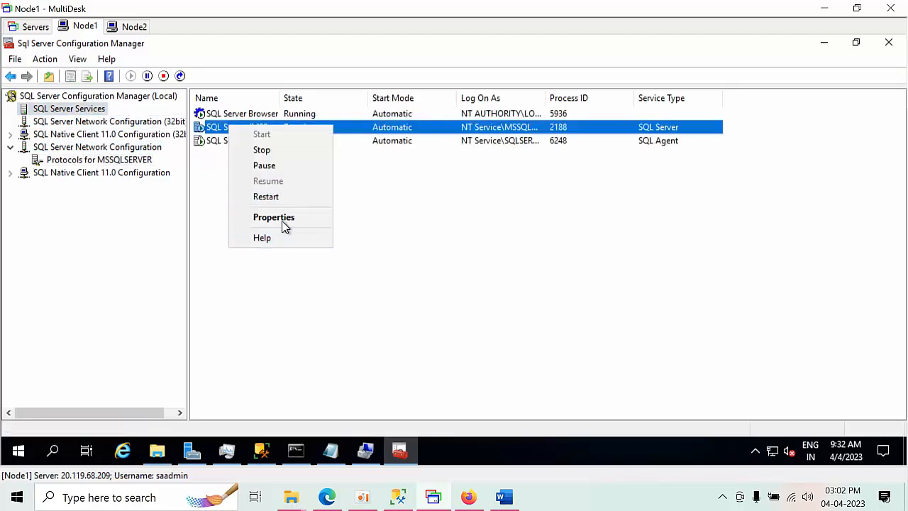
{"action": "left_click", "coordinate": [283, 216]}
{"action": "left_click", "coordinate": [388, 96]}
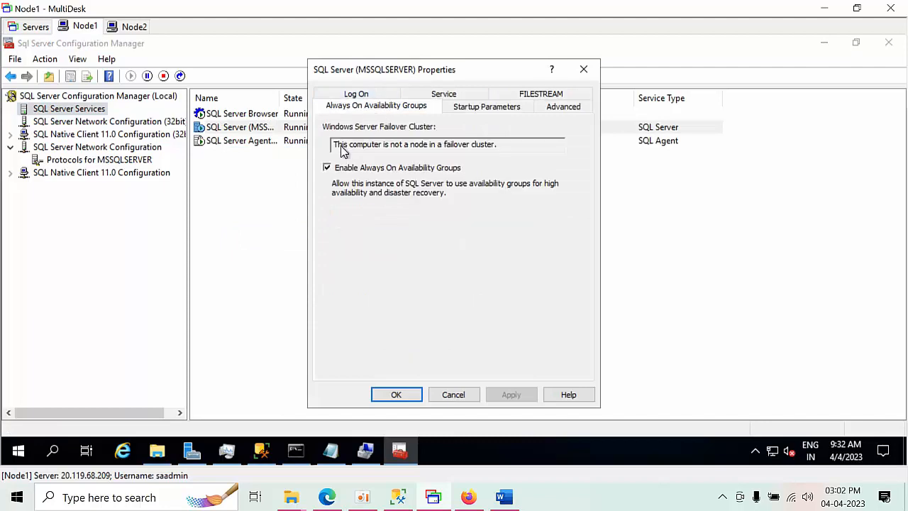
{"action": "left_click", "coordinate": [466, 394]}
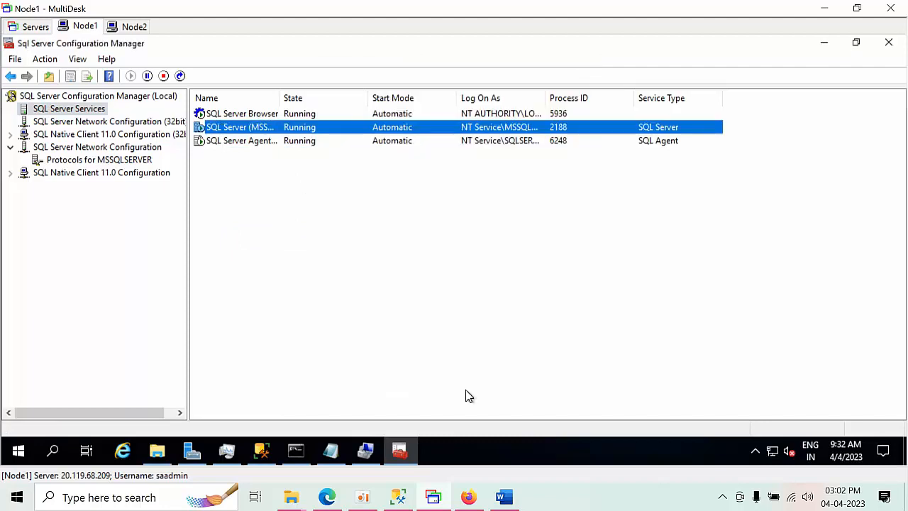
Step: Open Windows Defender Firewall on Node1 to check its state, close it, and return to SQL Server Management Studio
{"action": "key", "text": "super+r"}
{"action": "key", "text": "Return"}
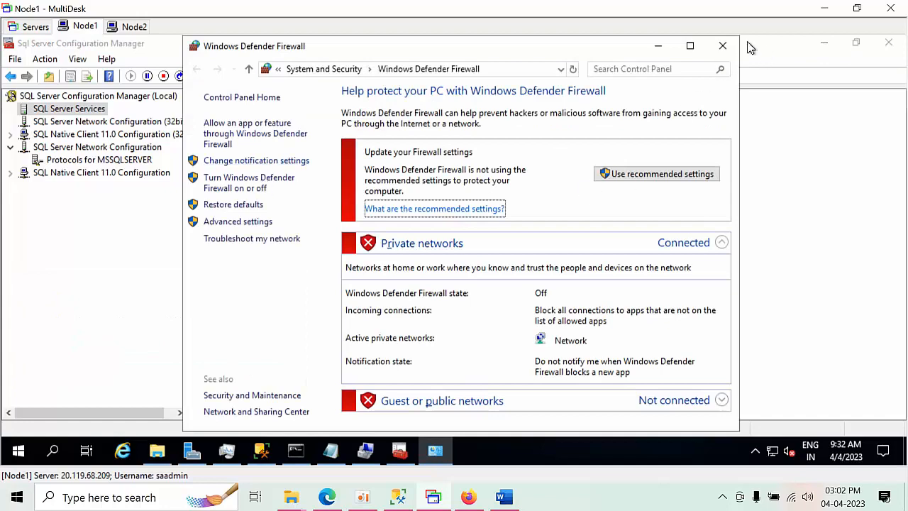
{"action": "left_click", "coordinate": [724, 46]}
{"action": "left_click", "coordinate": [824, 44]}
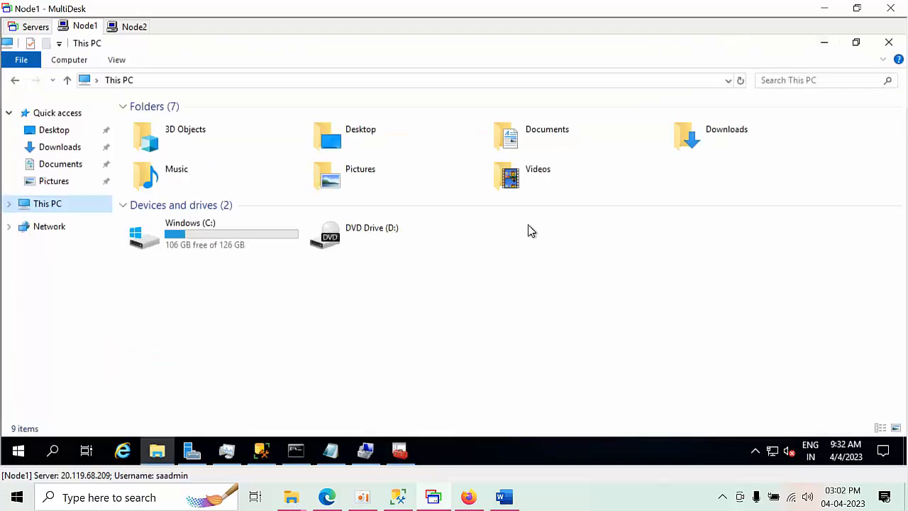
{"action": "left_click", "coordinate": [825, 44]}
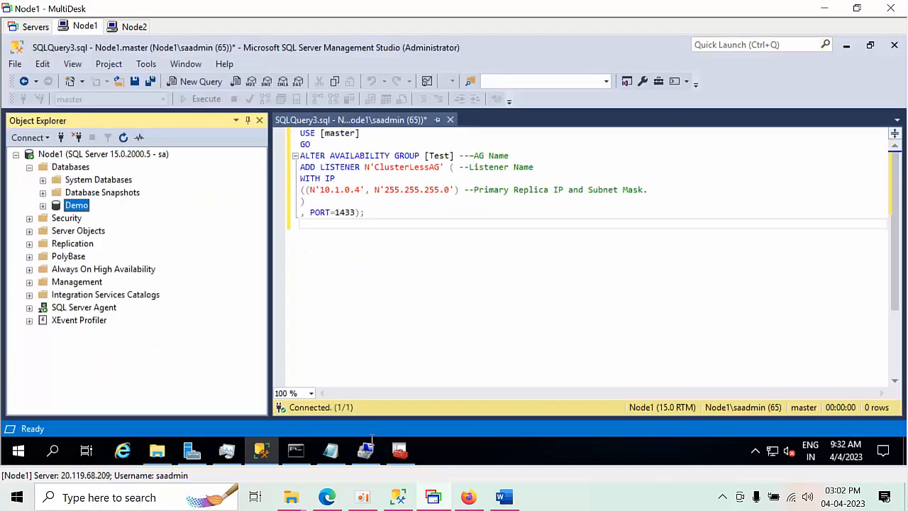
Step: Open the Add Roles and Features Wizard in Server Manager on Node1 and review the list of server roles
{"action": "left_click", "coordinate": [192, 451]}
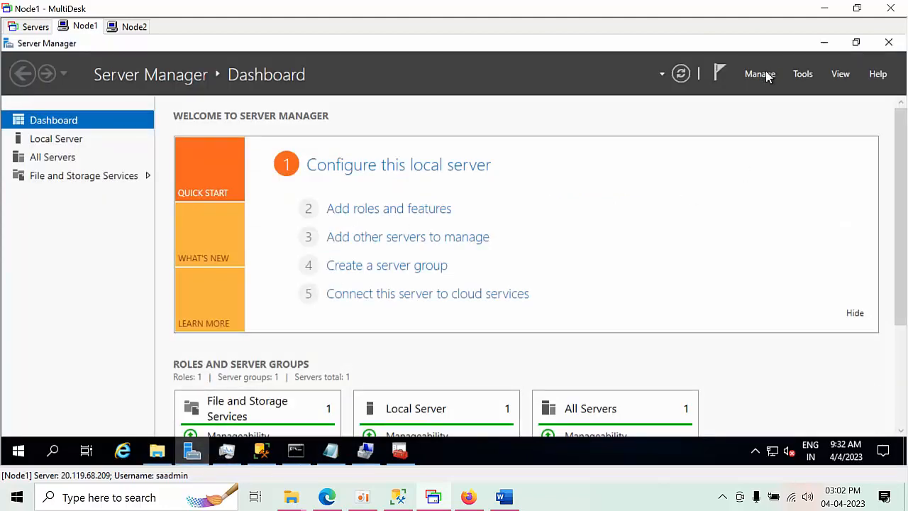
{"action": "left_click", "coordinate": [763, 80]}
{"action": "left_click", "coordinate": [779, 95]}
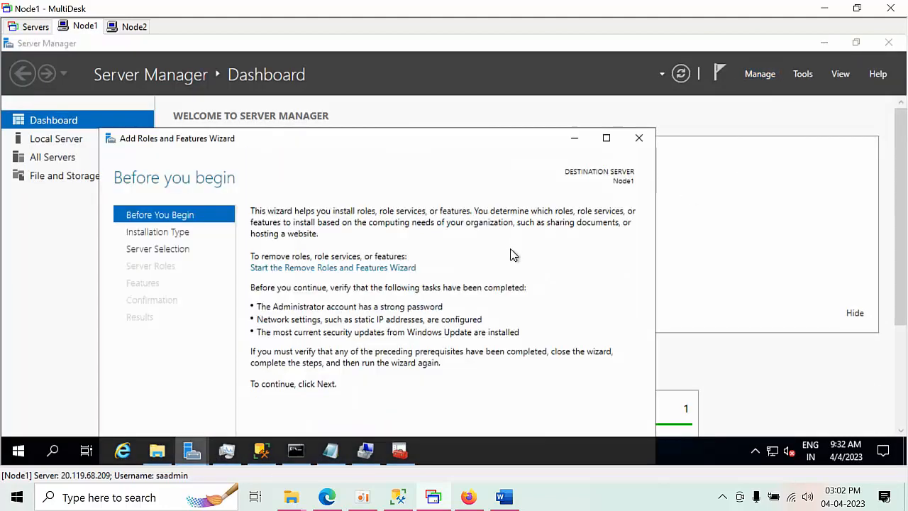
{"action": "left_click", "coordinate": [605, 139]}
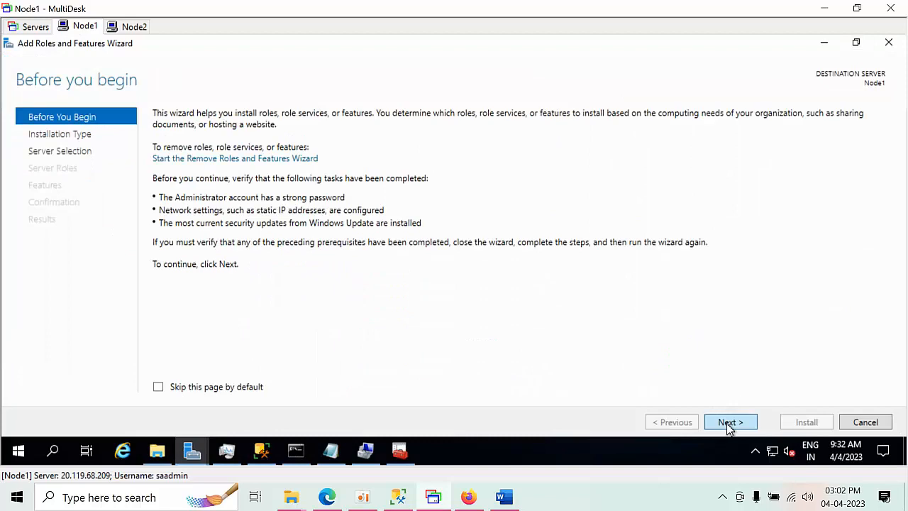
{"action": "left_click", "coordinate": [726, 423]}
{"action": "left_click", "coordinate": [728, 423]}
{"action": "left_click", "coordinate": [732, 424]}
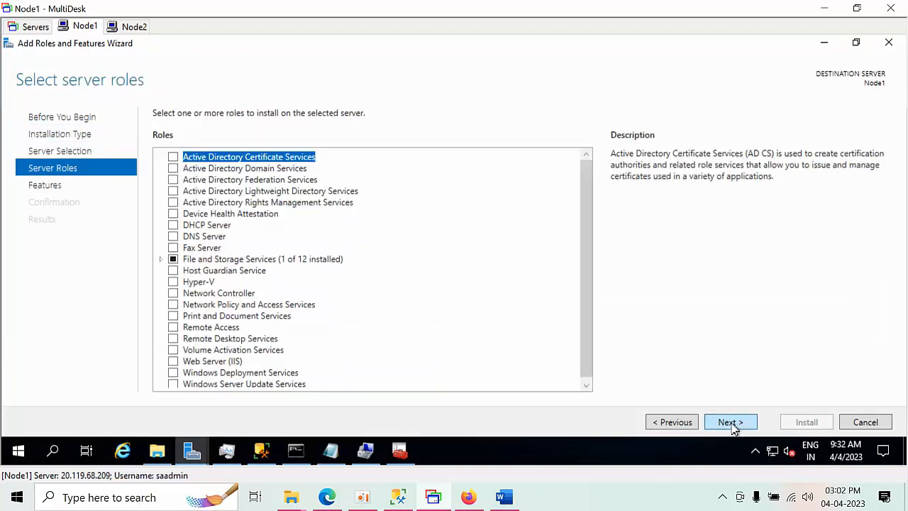
{"action": "scroll", "coordinate": [245, 315], "scroll_direction": "down", "scroll_amount": 1}
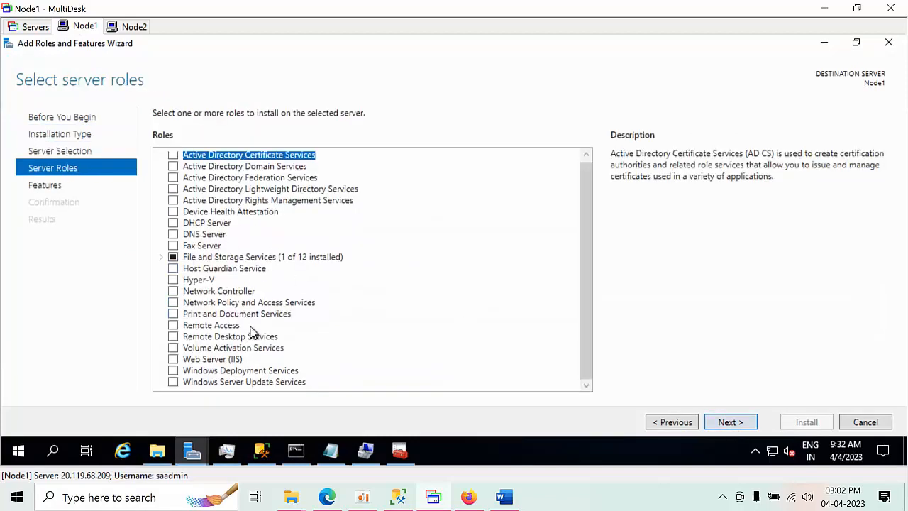
{"action": "scroll", "coordinate": [250, 332], "scroll_direction": "up", "scroll_amount": 1}
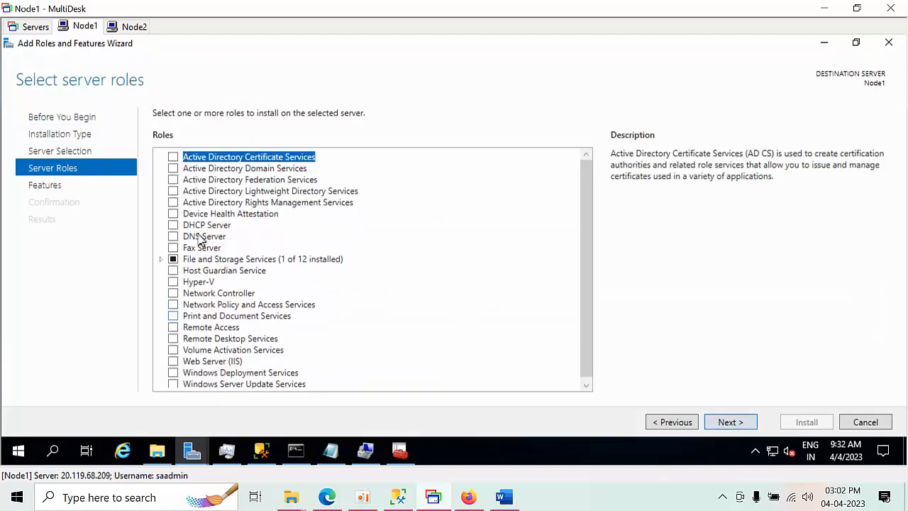
Step: Review the wizard's Windows features list, cancel the wizard, and return to SQL Server Management Studio
{"action": "left_click", "coordinate": [738, 424]}
{"action": "scroll", "coordinate": [369, 305], "scroll_direction": "down", "scroll_amount": 11}
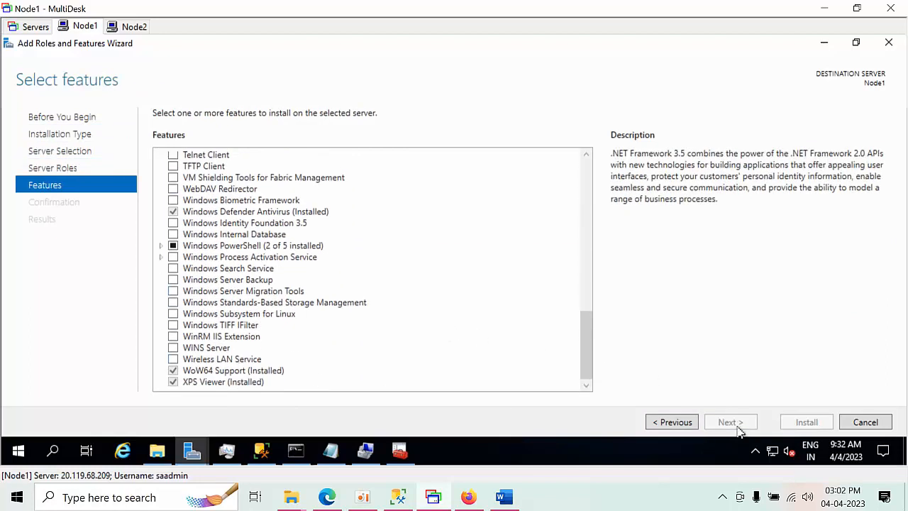
{"action": "left_click", "coordinate": [867, 422]}
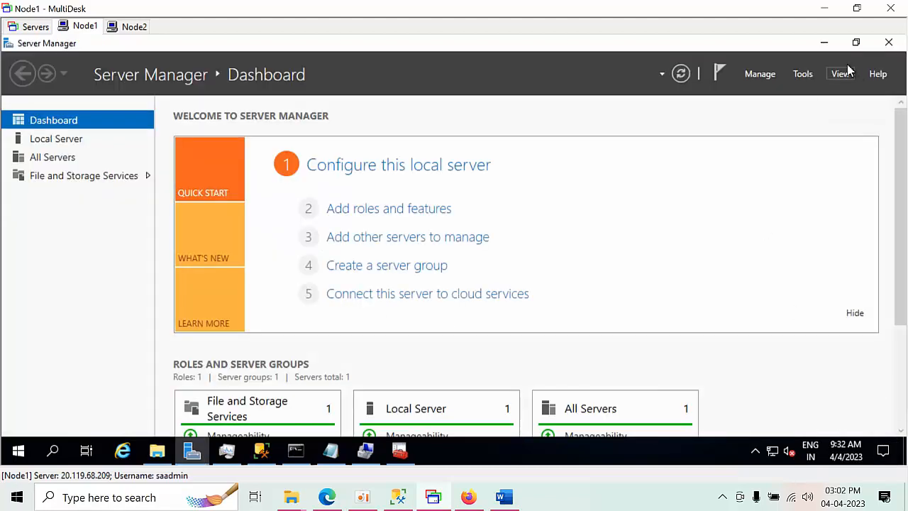
{"action": "left_click", "coordinate": [825, 45]}
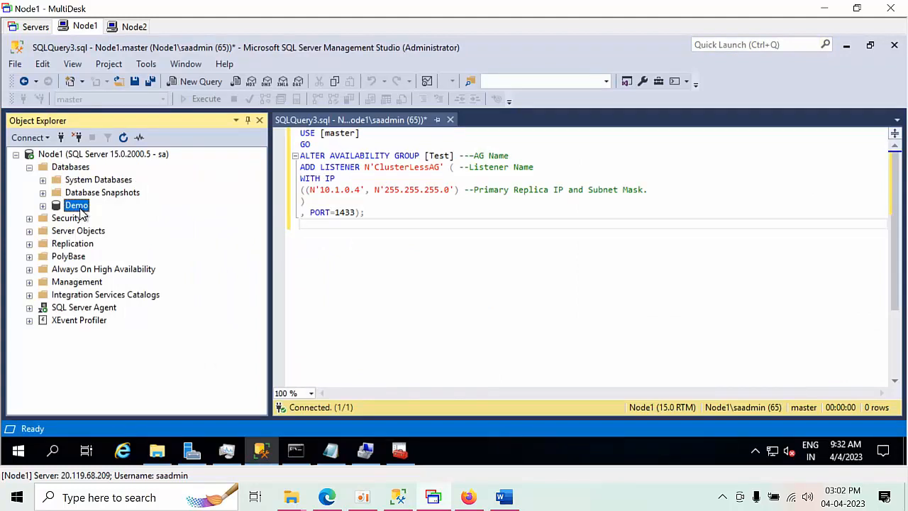
Step: Start the New Availability Group Wizard on Node1, name the availability group Test, and set its cluster type to NONE
{"action": "double_click", "coordinate": [84, 270]}
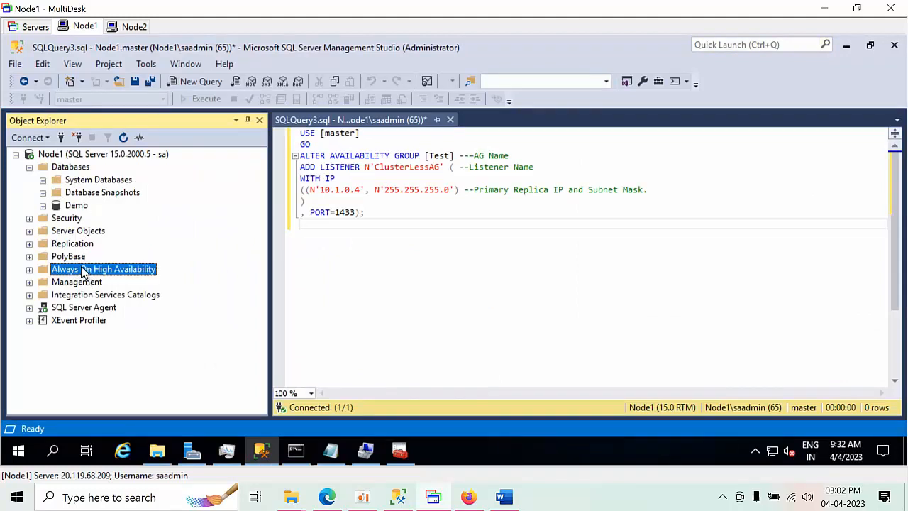
{"action": "right_click", "coordinate": [91, 283]}
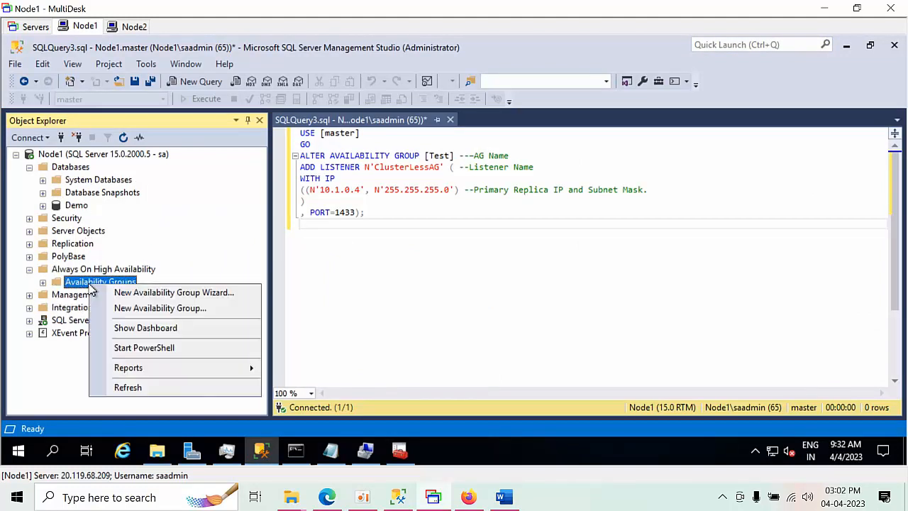
{"action": "left_click", "coordinate": [128, 296]}
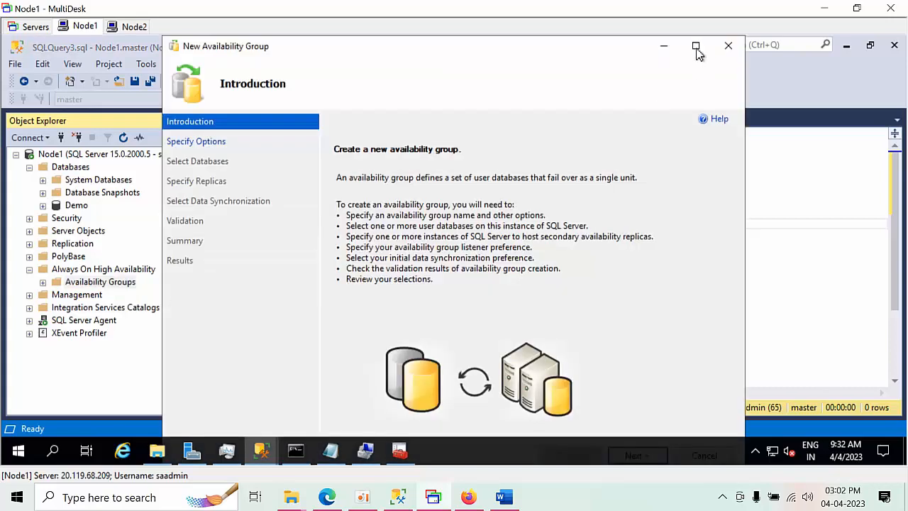
{"action": "left_click", "coordinate": [696, 47]}
{"action": "left_click", "coordinate": [801, 424]}
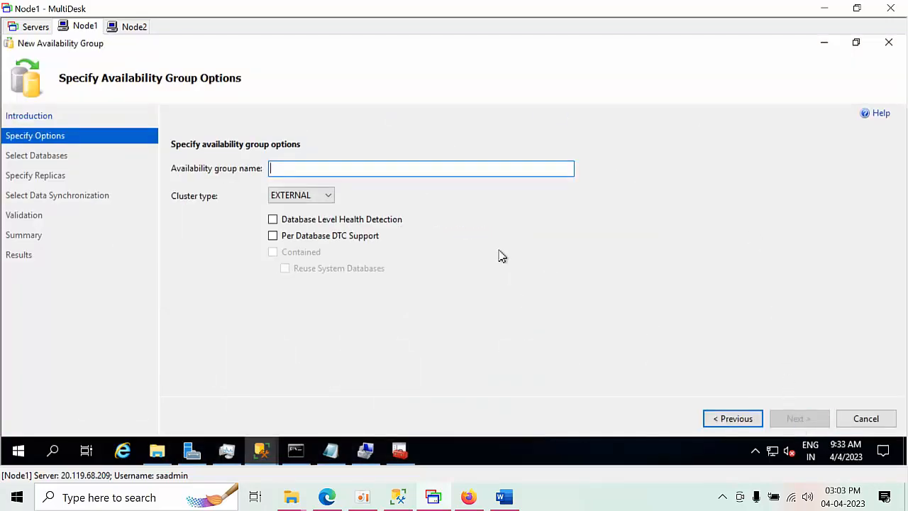
{"action": "type", "text": "Test"}
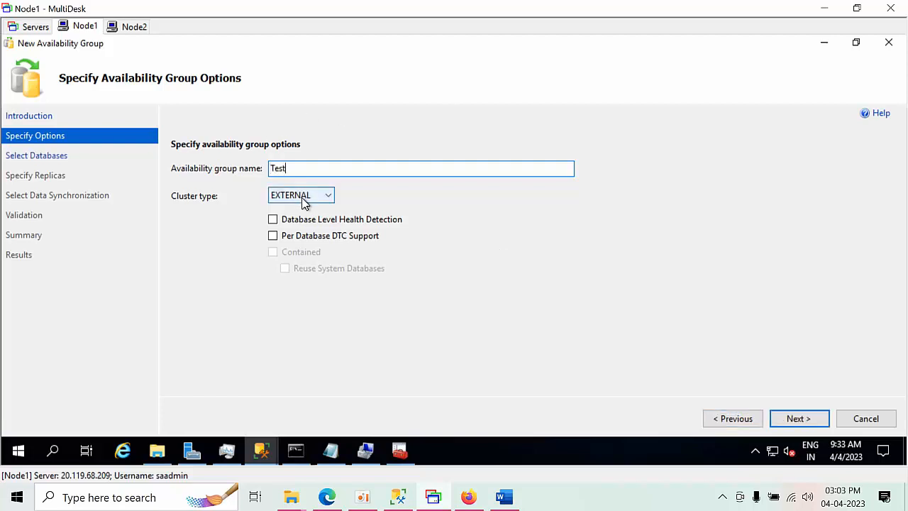
{"action": "left_click", "coordinate": [303, 200]}
{"action": "left_click", "coordinate": [302, 220]}
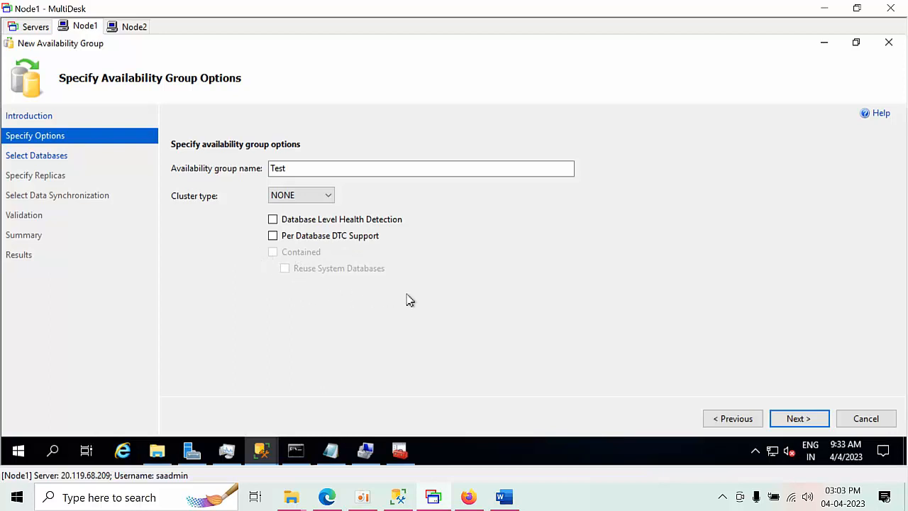
{"action": "left_click", "coordinate": [796, 424]}
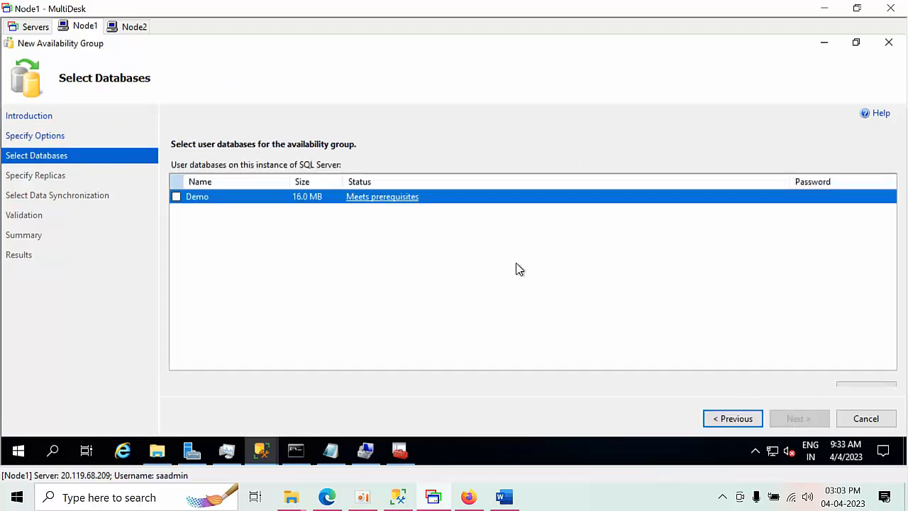
Step: Include the Demo database in the availability group and set Node1's availability mode to Synchronous commit
{"action": "left_click", "coordinate": [177, 197]}
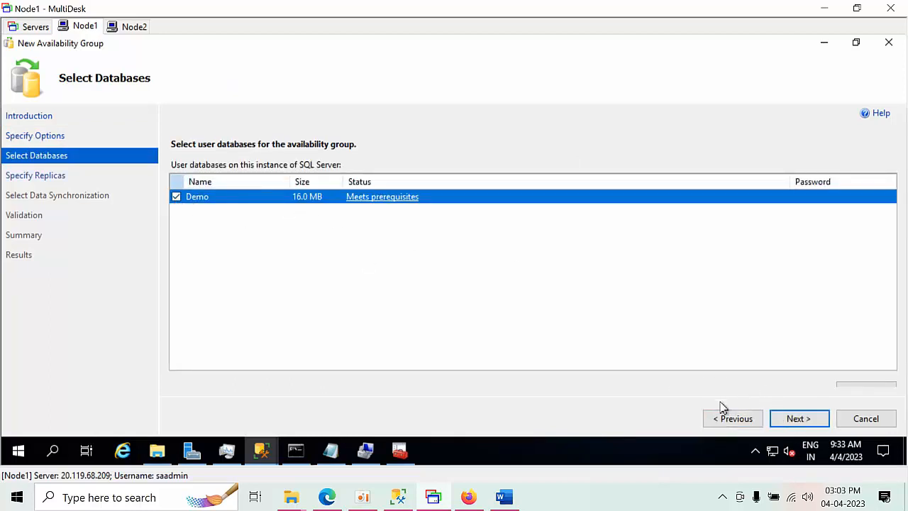
{"action": "left_click", "coordinate": [794, 418]}
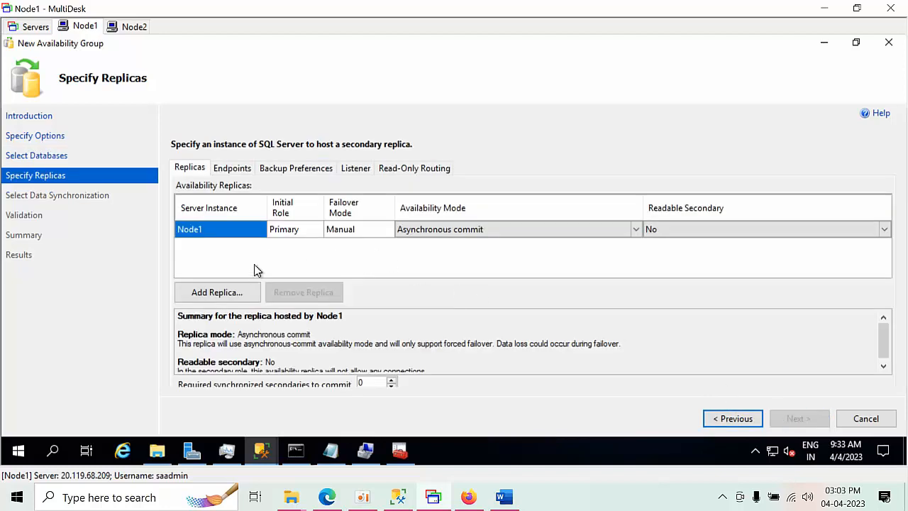
{"action": "left_click", "coordinate": [482, 231]}
{"action": "left_click", "coordinate": [473, 233]}
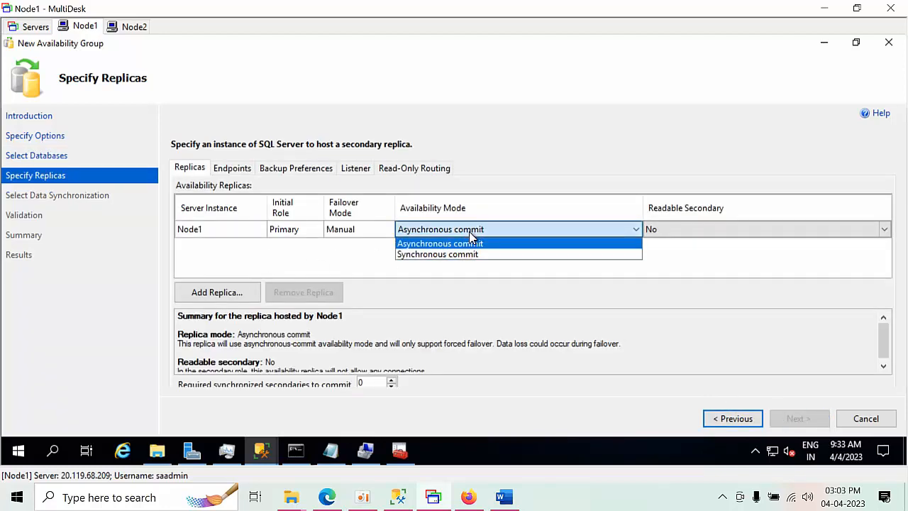
{"action": "left_click", "coordinate": [452, 255]}
{"action": "left_click", "coordinate": [664, 231]}
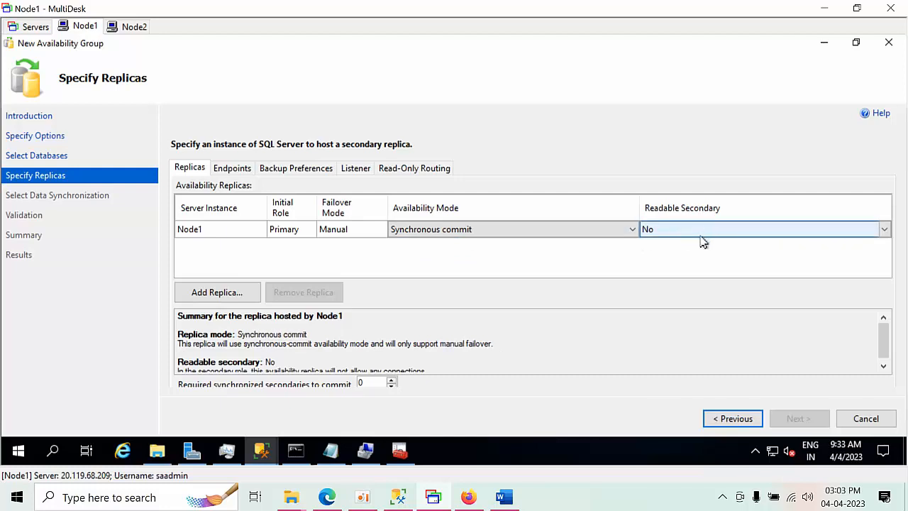
Step: Add Node2 as a secondary replica, connecting to it with SQL Server Authentication
{"action": "left_click", "coordinate": [223, 292]}
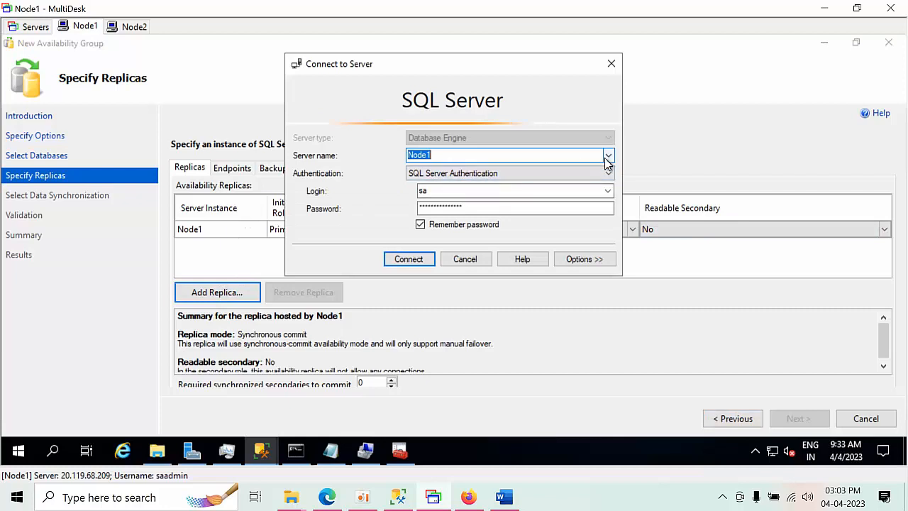
{"action": "left_click", "coordinate": [607, 158]}
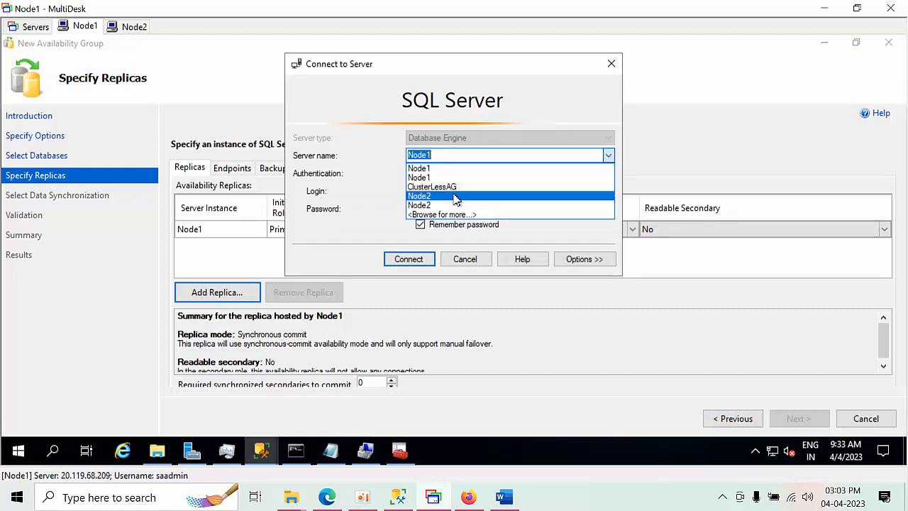
{"action": "left_click", "coordinate": [456, 196]}
{"action": "left_click", "coordinate": [446, 175]}
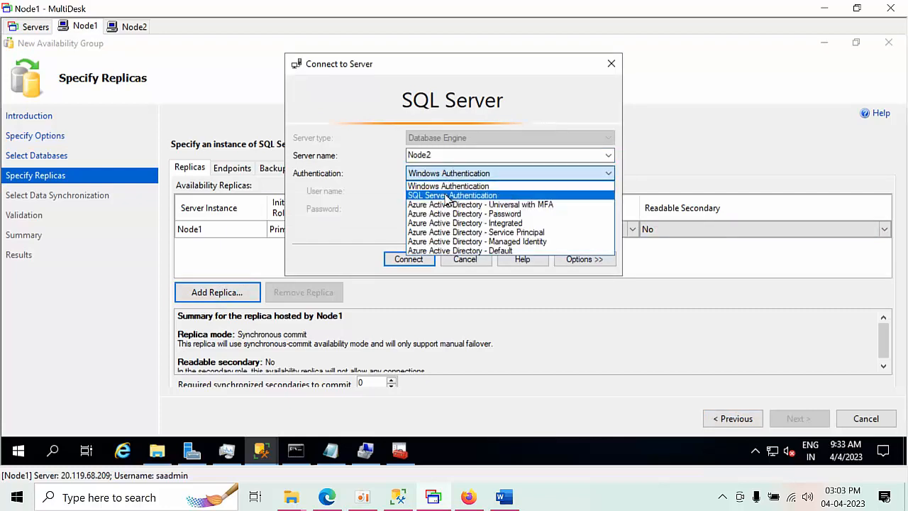
{"action": "left_click", "coordinate": [447, 196]}
{"action": "left_click", "coordinate": [404, 262]}
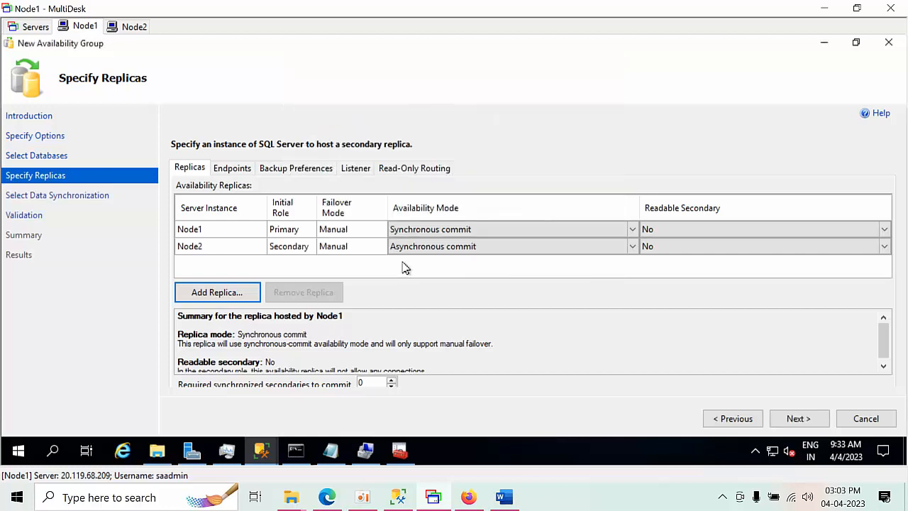
Step: Set Node2's availability mode to Synchronous commit and accept the replica settings
{"action": "left_click", "coordinate": [493, 248]}
{"action": "left_click", "coordinate": [460, 260]}
{"action": "left_click", "coordinate": [451, 248]}
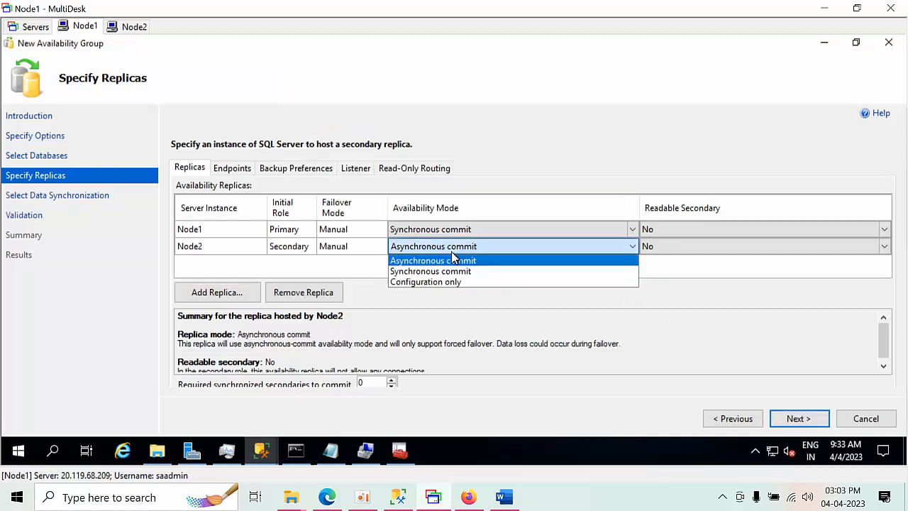
{"action": "left_click", "coordinate": [444, 271]}
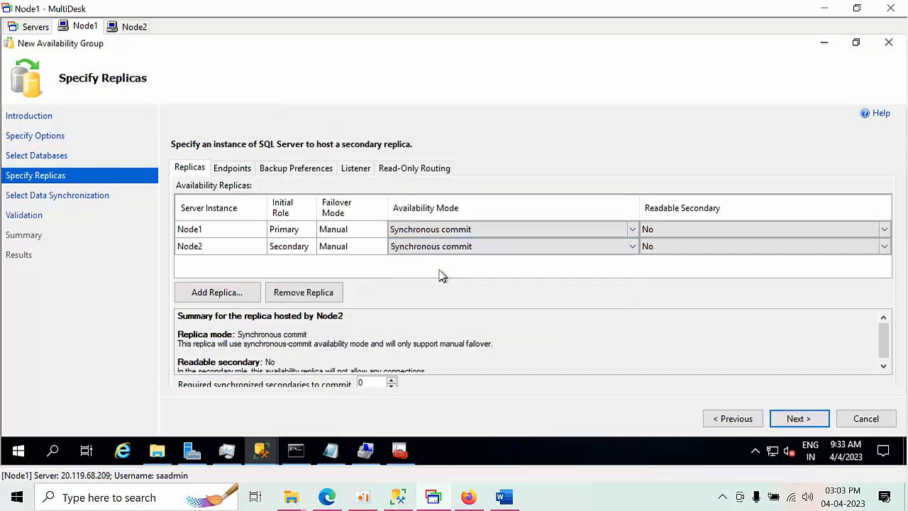
{"action": "left_click", "coordinate": [799, 422]}
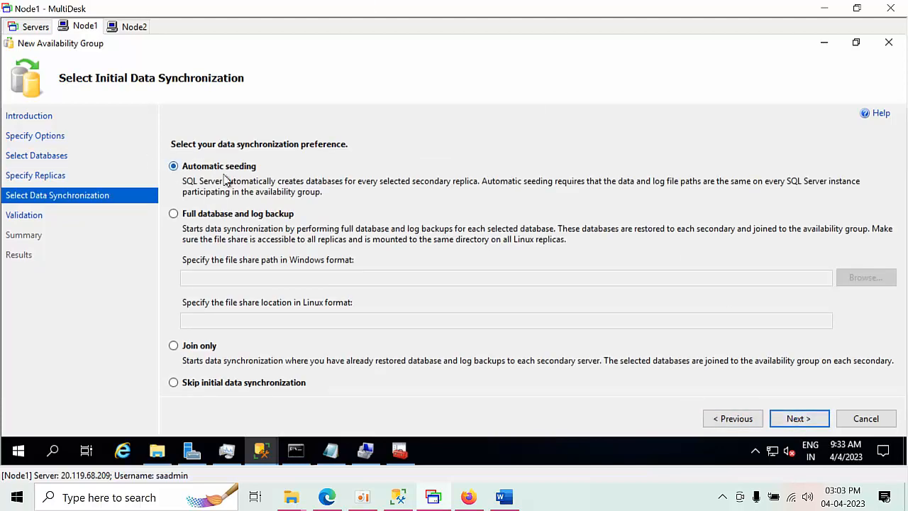
Step: Accept Automatic seeding for initial data synchronization, run the validation, and create the availability group
{"action": "left_click", "coordinate": [804, 420]}
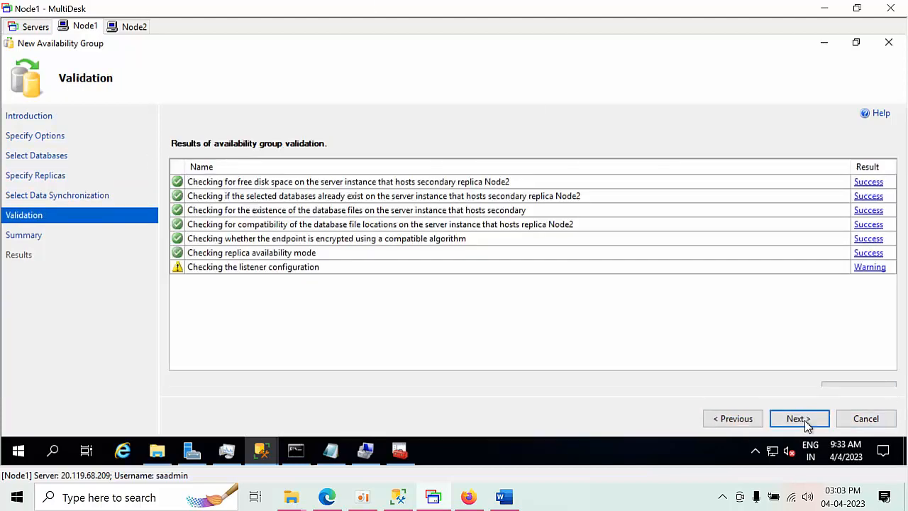
{"action": "left_click", "coordinate": [806, 424]}
{"action": "left_click", "coordinate": [799, 419]}
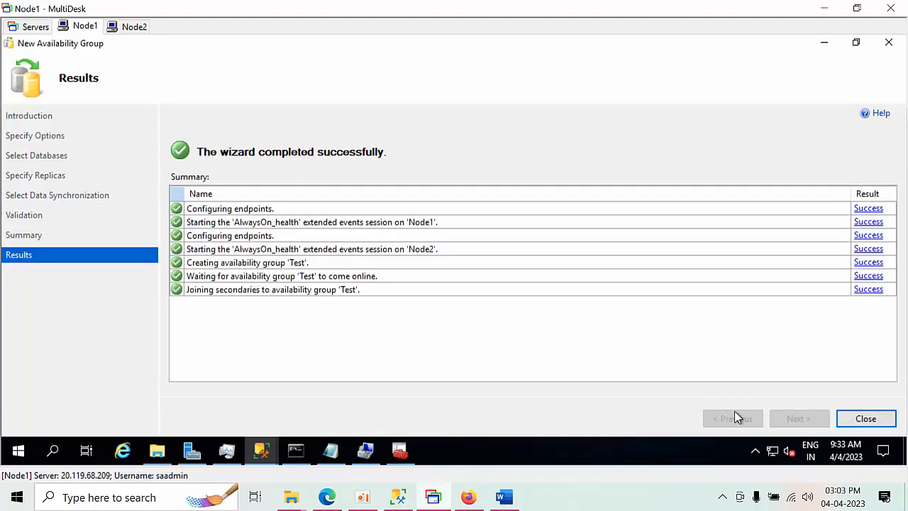
Step: Close the completed availability group wizard and refresh the Node1 server tree
{"action": "left_click", "coordinate": [866, 418]}
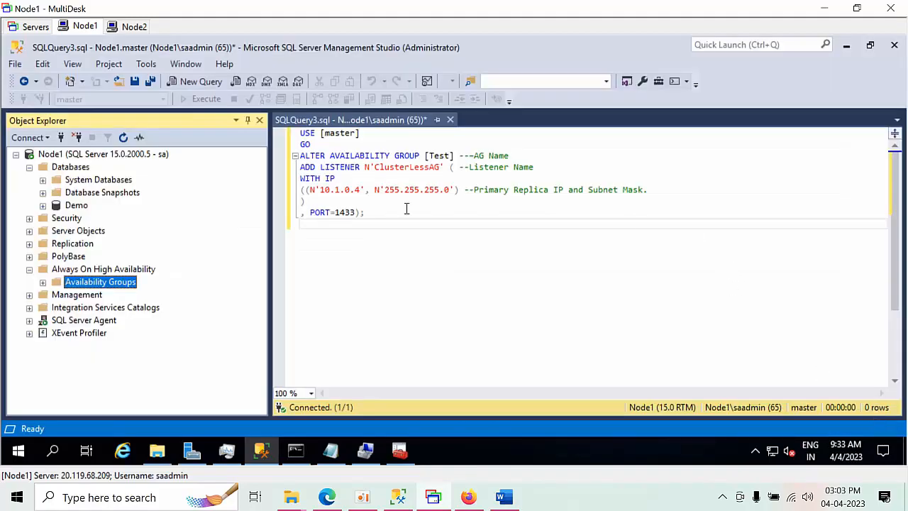
{"action": "left_click", "coordinate": [78, 154]}
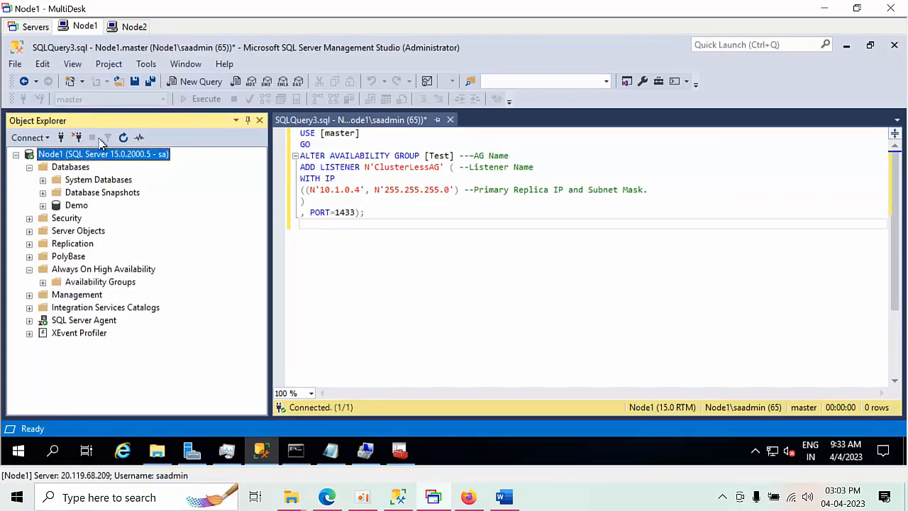
{"action": "left_click", "coordinate": [124, 138]}
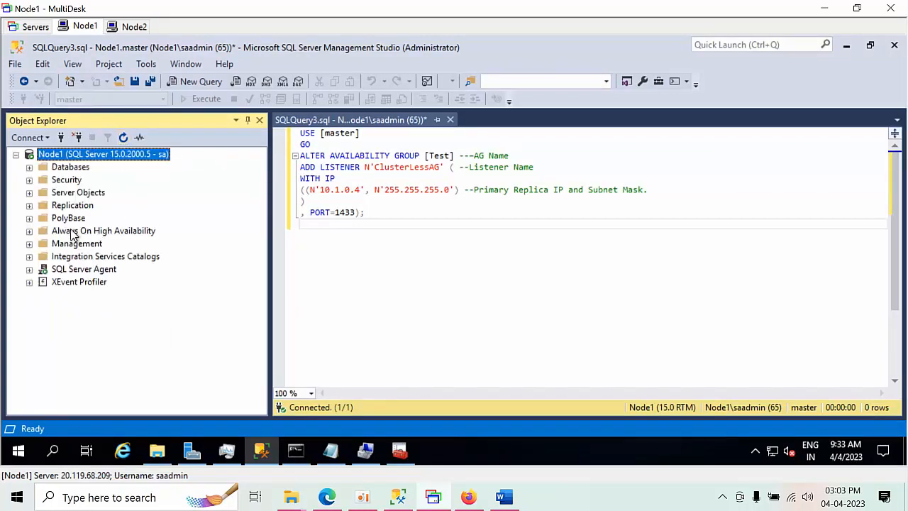
Step: Inspect the replicas, databases and listeners of the Test availability group on Node1
{"action": "double_click", "coordinate": [77, 232]}
{"action": "double_click", "coordinate": [79, 244]}
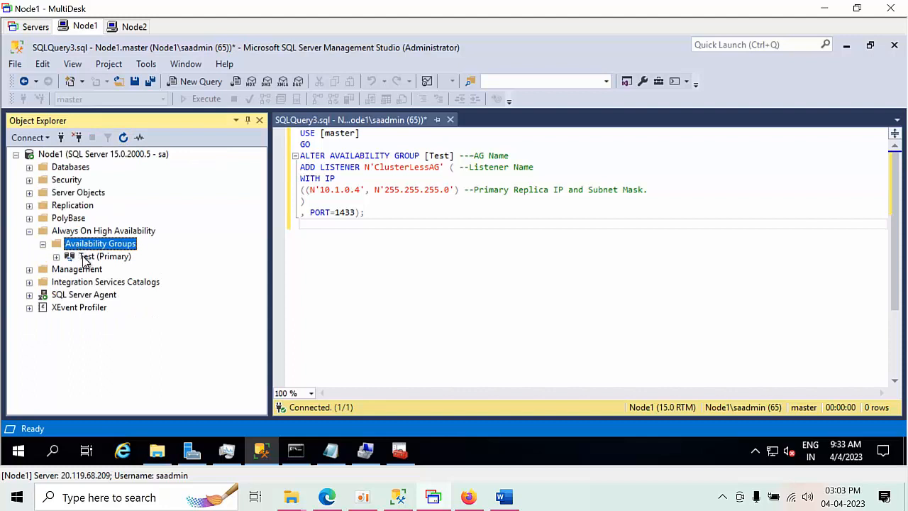
{"action": "double_click", "coordinate": [85, 256]}
{"action": "double_click", "coordinate": [119, 271]}
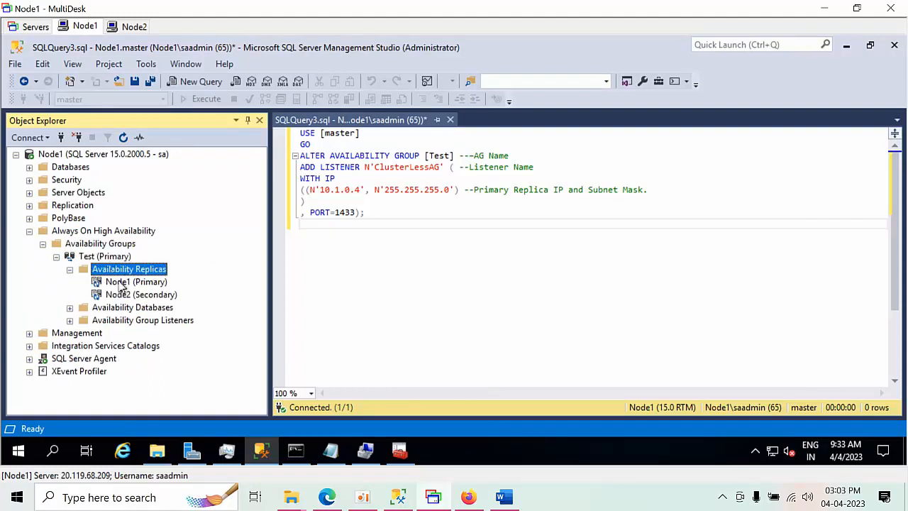
{"action": "double_click", "coordinate": [135, 309]}
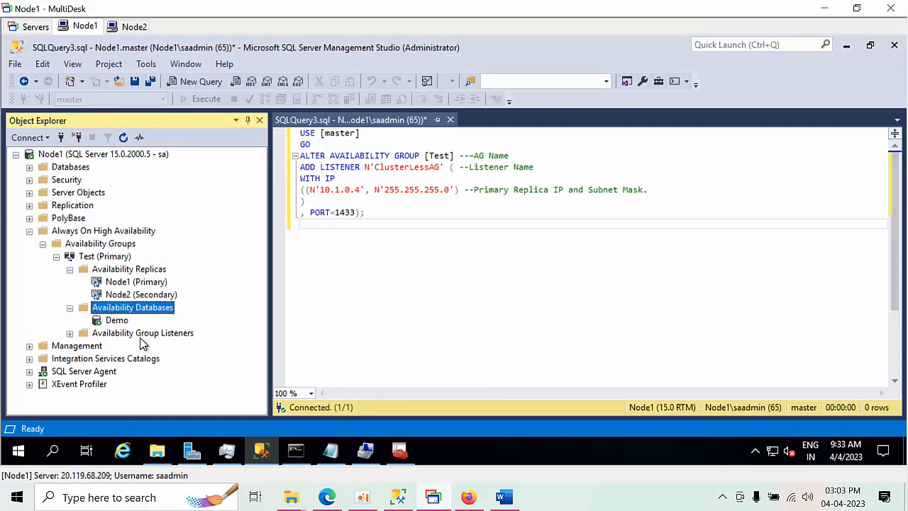
{"action": "double_click", "coordinate": [132, 334]}
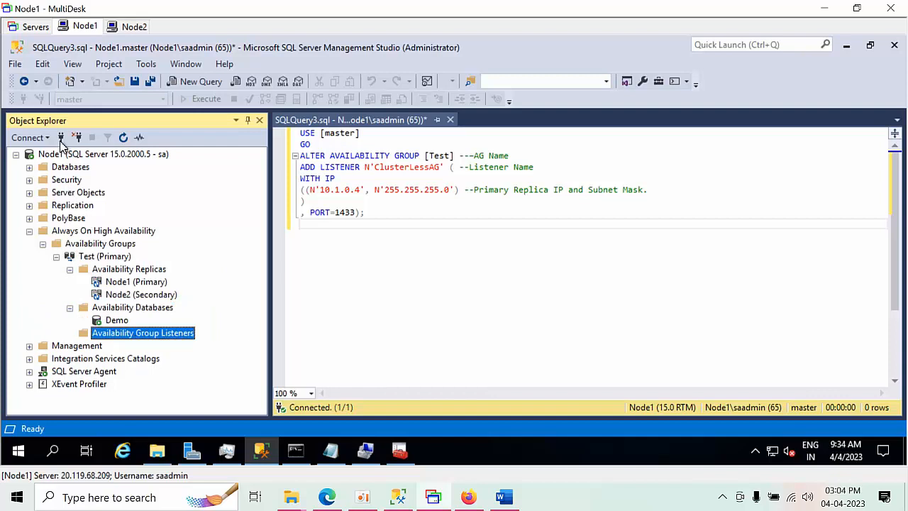
{"action": "left_click", "coordinate": [61, 138]}
{"action": "left_click", "coordinate": [609, 155]}
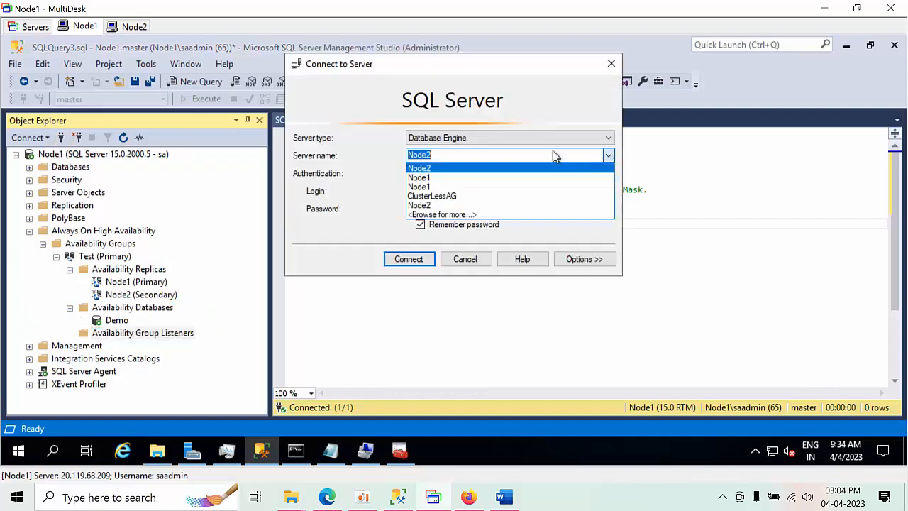
{"action": "key", "text": "Escape"}
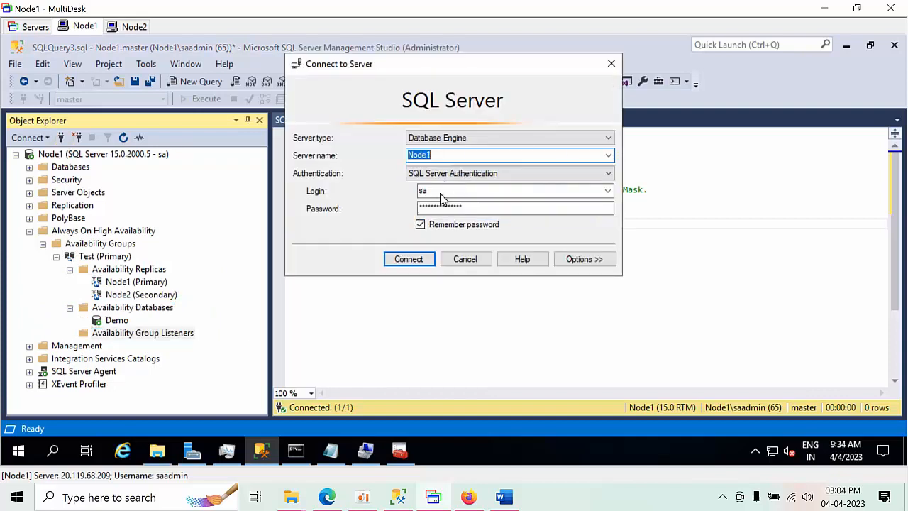
{"action": "left_click", "coordinate": [410, 260]}
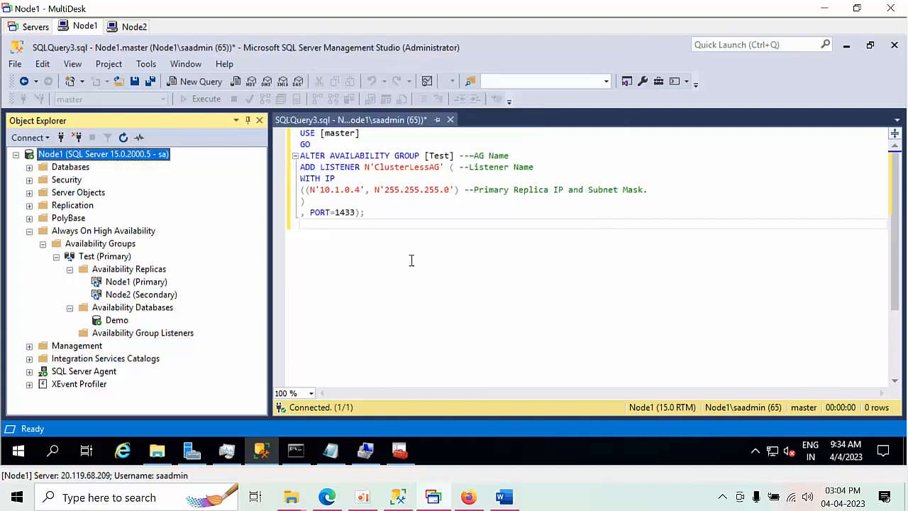
Step: Connect Object Explorer to the Node2 database engine with SQL Server Authentication
{"action": "left_click", "coordinate": [61, 137]}
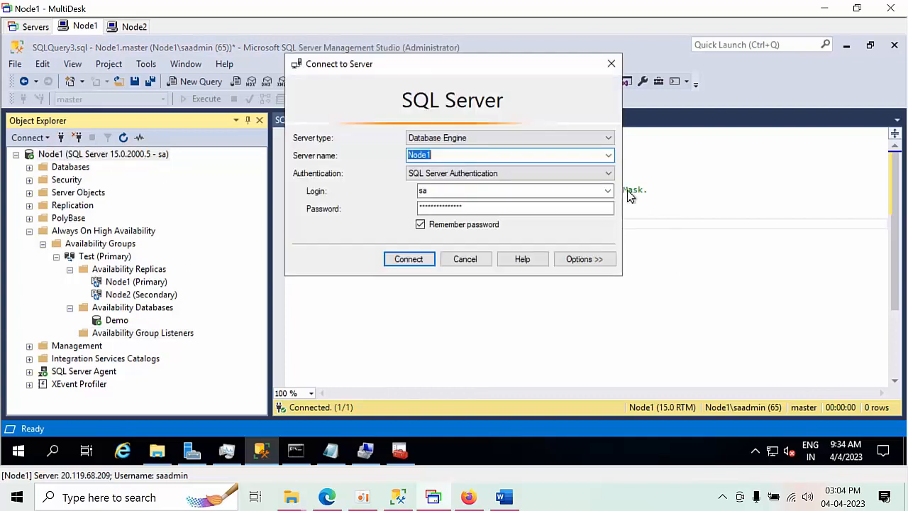
{"action": "left_click", "coordinate": [608, 156]}
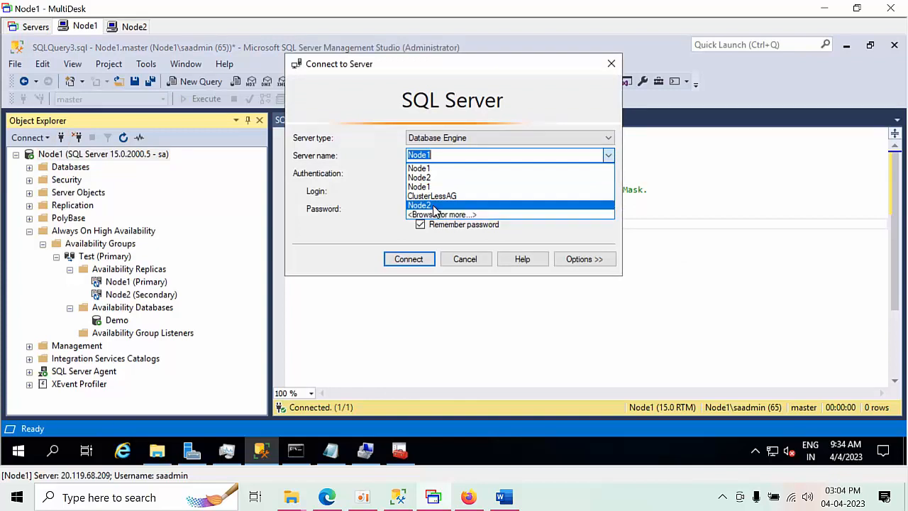
{"action": "left_click", "coordinate": [416, 261]}
{"action": "left_click", "coordinate": [416, 262]}
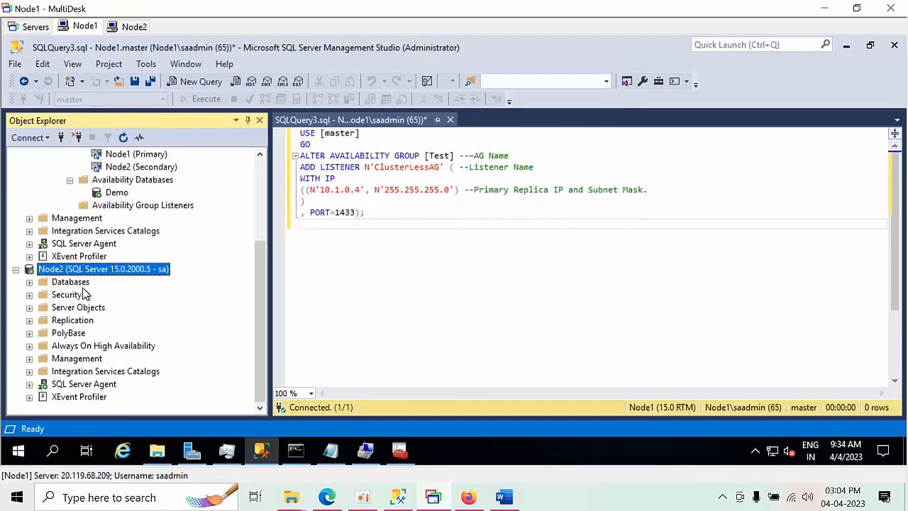
Step: Examine Node2's databases and the availability databases and replicas of its Test availability group
{"action": "double_click", "coordinate": [81, 284]}
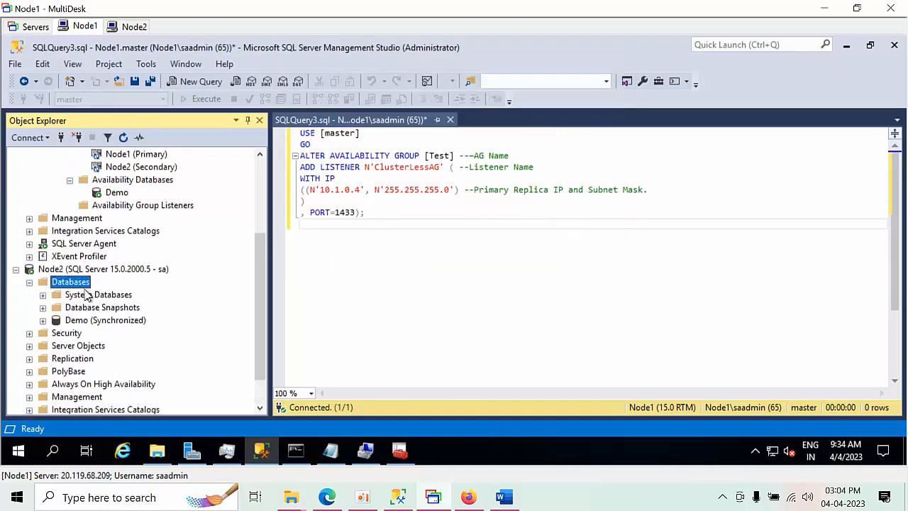
{"action": "double_click", "coordinate": [106, 384]}
{"action": "scroll", "coordinate": [110, 385], "scroll_direction": "down", "scroll_amount": 2}
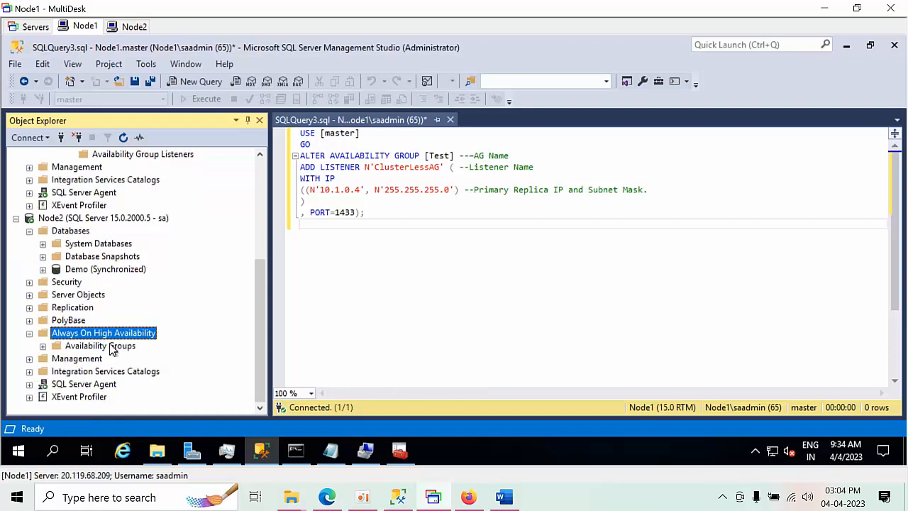
{"action": "double_click", "coordinate": [110, 347]}
{"action": "double_click", "coordinate": [111, 359]}
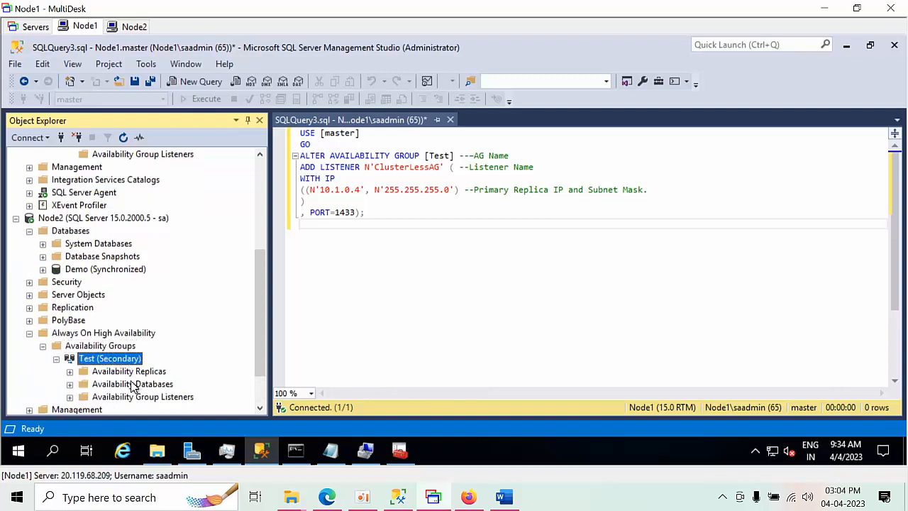
{"action": "double_click", "coordinate": [132, 385]}
{"action": "scroll", "coordinate": [142, 392], "scroll_direction": "down", "scroll_amount": 2}
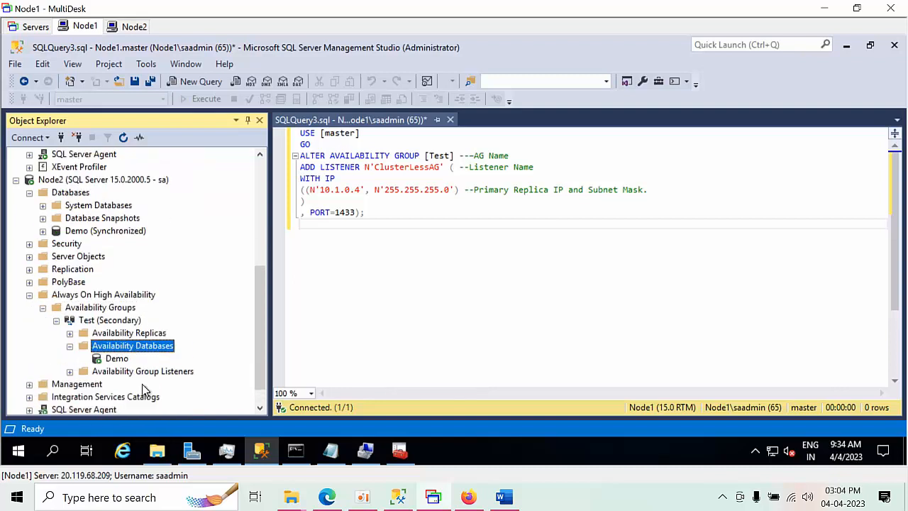
{"action": "double_click", "coordinate": [151, 307]}
Step: Show the dashboard of Node1's Test availability group, review the replica and database synchronization states, and close it
{"action": "scroll", "coordinate": [149, 307], "scroll_direction": "up", "scroll_amount": 6}
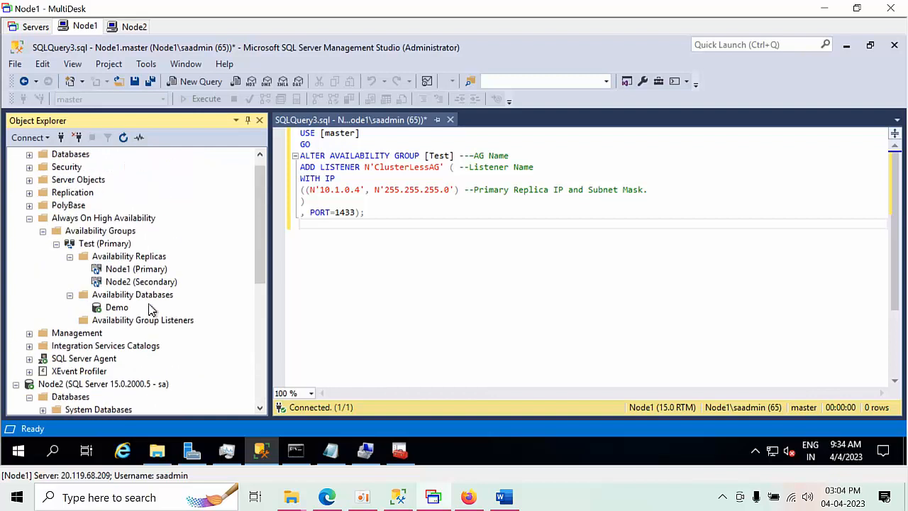
{"action": "right_click", "coordinate": [110, 257]}
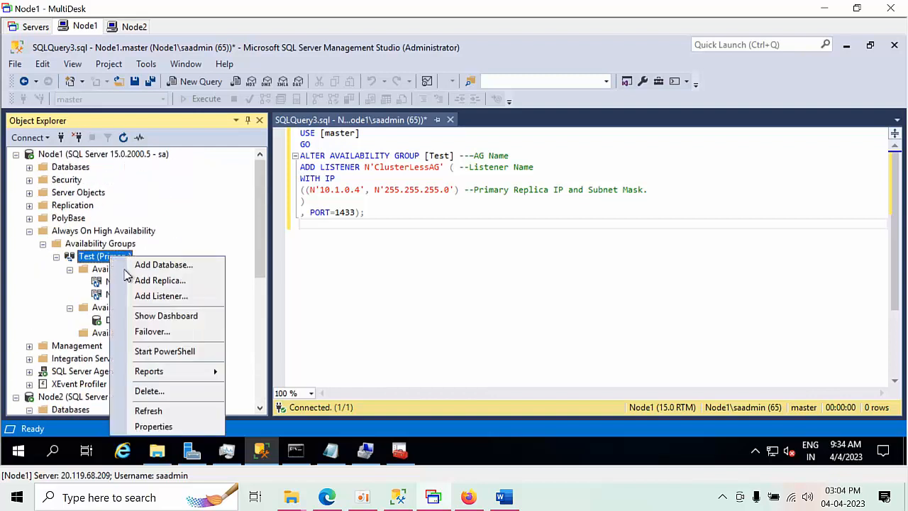
{"action": "left_click", "coordinate": [158, 316]}
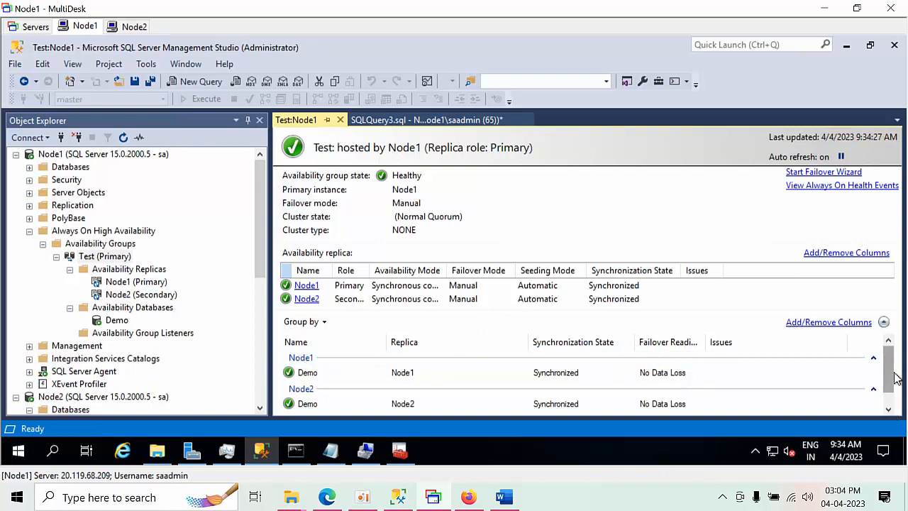
{"action": "mouse_move", "coordinate": [888, 388]}
{"action": "left_mouse_down"}
{"action": "mouse_move", "coordinate": [887, 403]}
{"action": "mouse_move", "coordinate": [893, 340]}
{"action": "mouse_move", "coordinate": [887, 400]}
{"action": "left_mouse_up"}
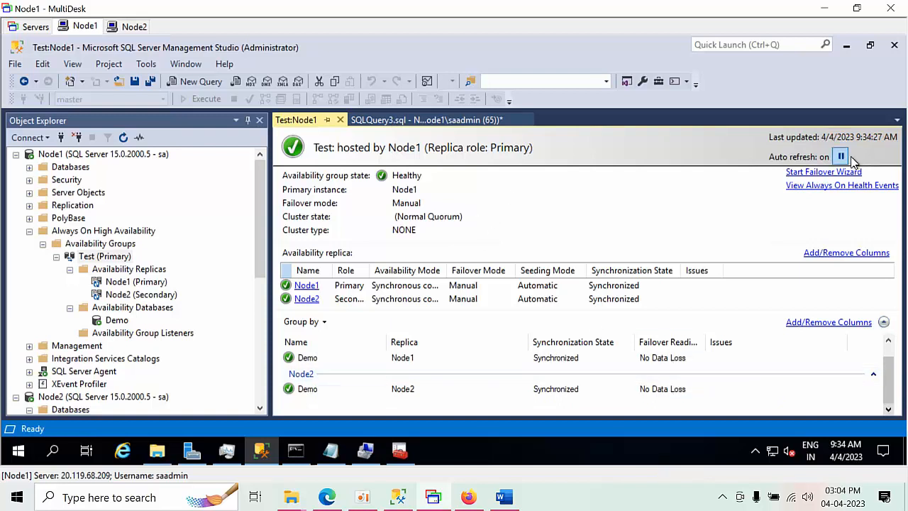
{"action": "left_click", "coordinate": [341, 120]}
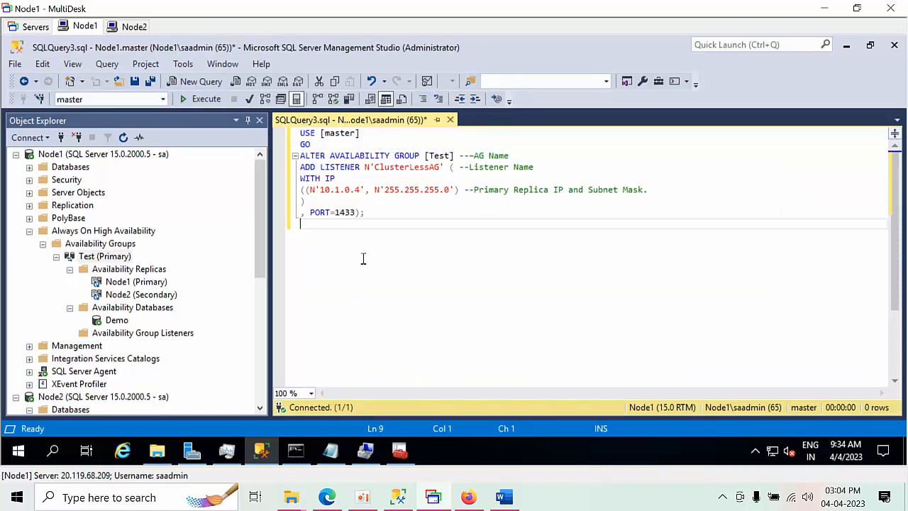
Step: Run the script adding listener ClusterLessAG (IP 10.1.0.4, mask 255.255.255.0, port 1433) to Test, and check it under Node1's refreshed group
{"action": "left_click_drag", "start_coordinate": [300, 224], "coordinate": [249, 100]}
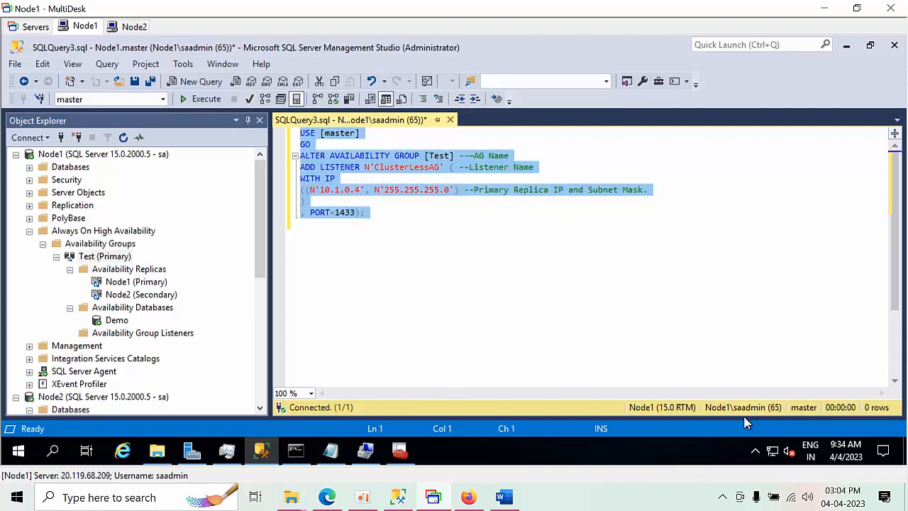
{"action": "left_click", "coordinate": [201, 100]}
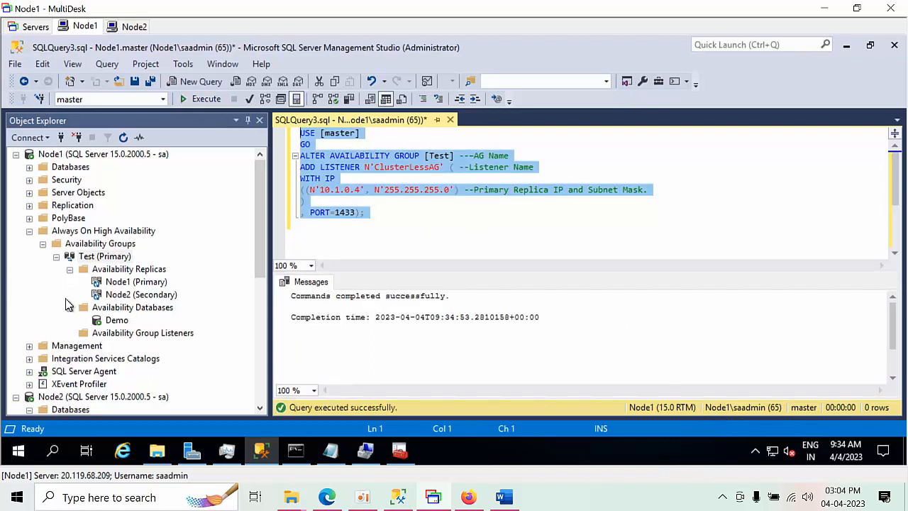
{"action": "left_click", "coordinate": [89, 259]}
{"action": "right_click", "coordinate": [88, 259]}
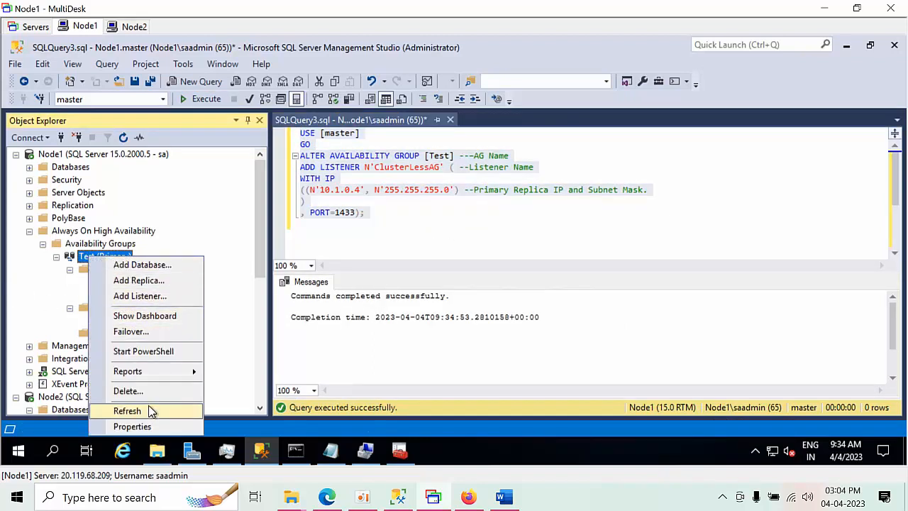
{"action": "left_click", "coordinate": [152, 410]}
{"action": "double_click", "coordinate": [126, 295]}
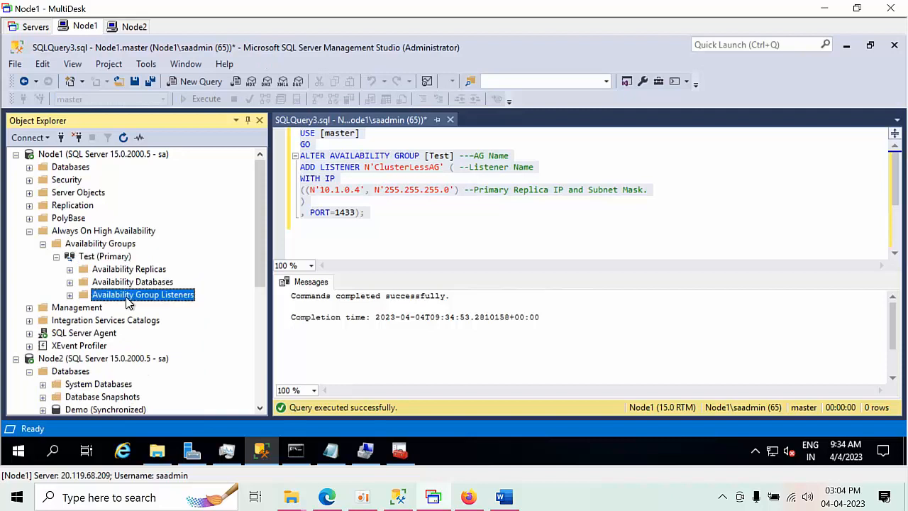
{"action": "left_click", "coordinate": [130, 308]}
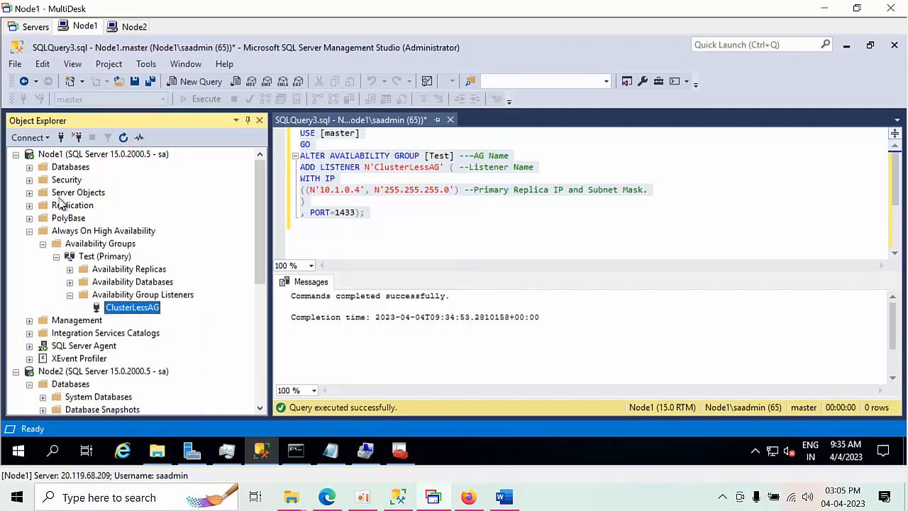
Step: Refresh the Test availability group on Node2 and check its replicas and listeners, leaving both server trees collapsed
{"action": "left_click", "coordinate": [16, 154]}
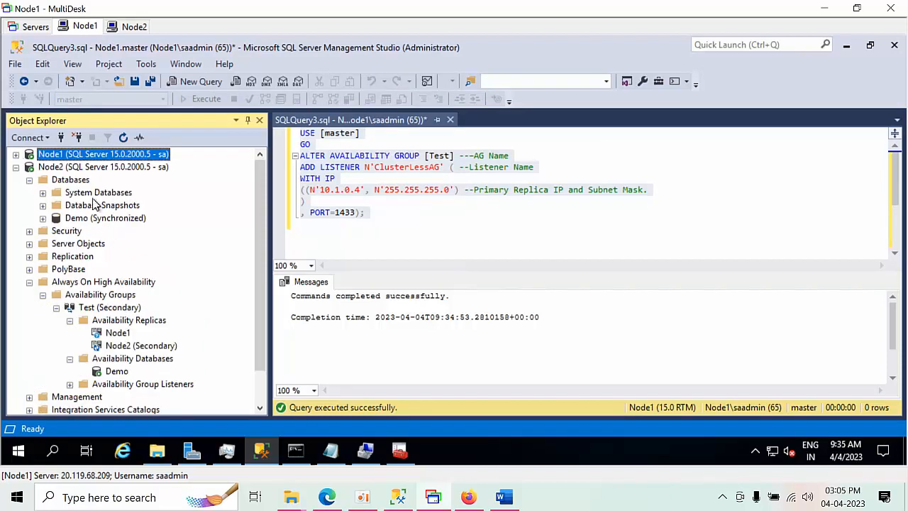
{"action": "left_click", "coordinate": [106, 307]}
{"action": "right_click", "coordinate": [112, 305]}
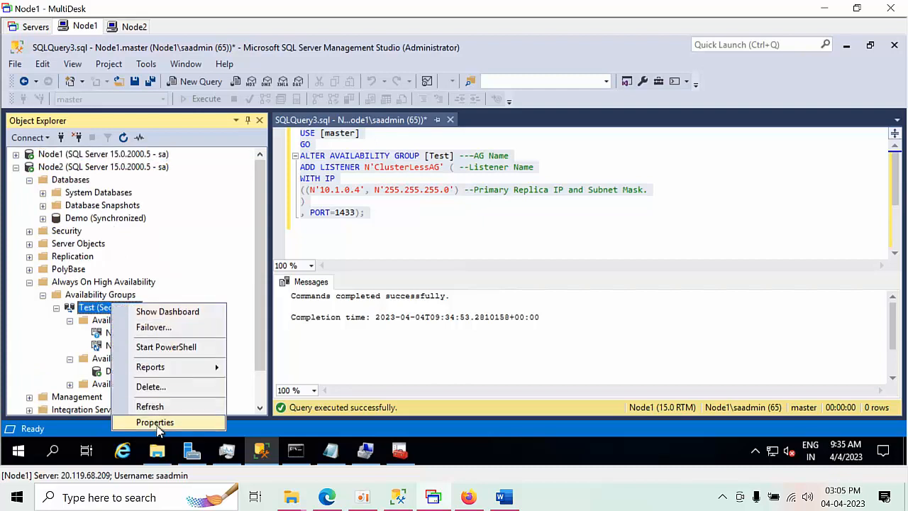
{"action": "left_click", "coordinate": [165, 411]}
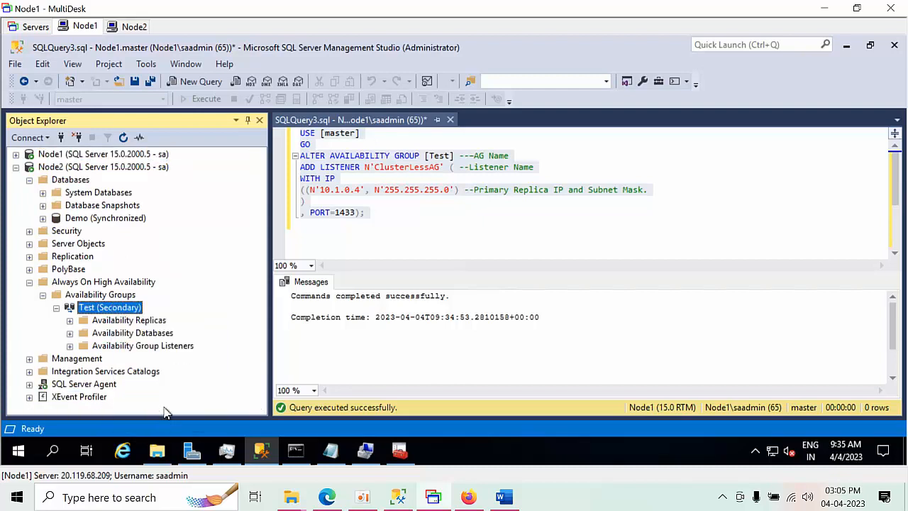
{"action": "double_click", "coordinate": [130, 321]}
{"action": "double_click", "coordinate": [152, 372]}
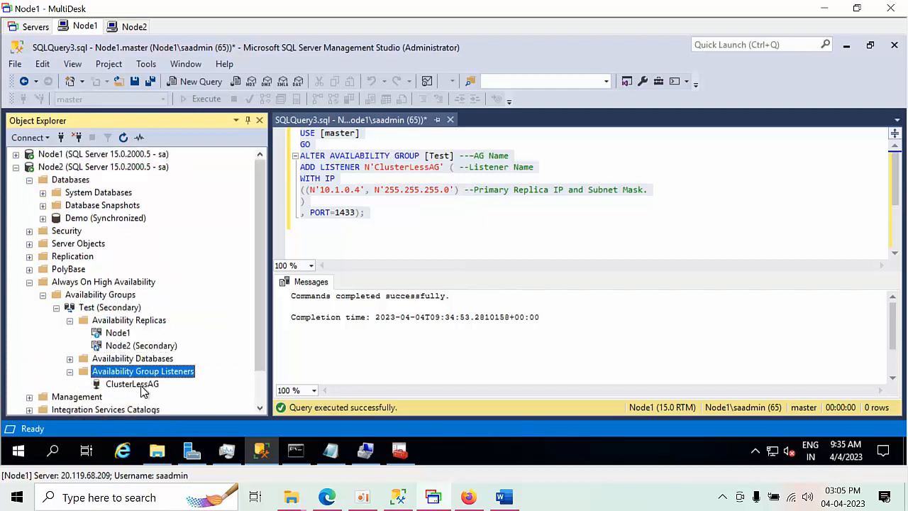
{"action": "key", "text": "Down"}
{"action": "left_click", "coordinate": [16, 167]}
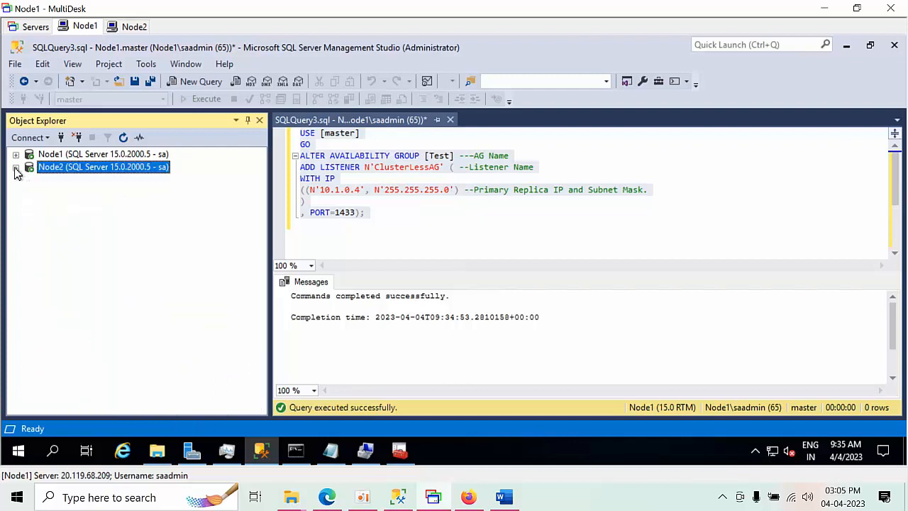
Step: Start a failover of Node1's Test availability group to Node2 and confirm the failover with potential data loss
{"action": "double_click", "coordinate": [87, 155]}
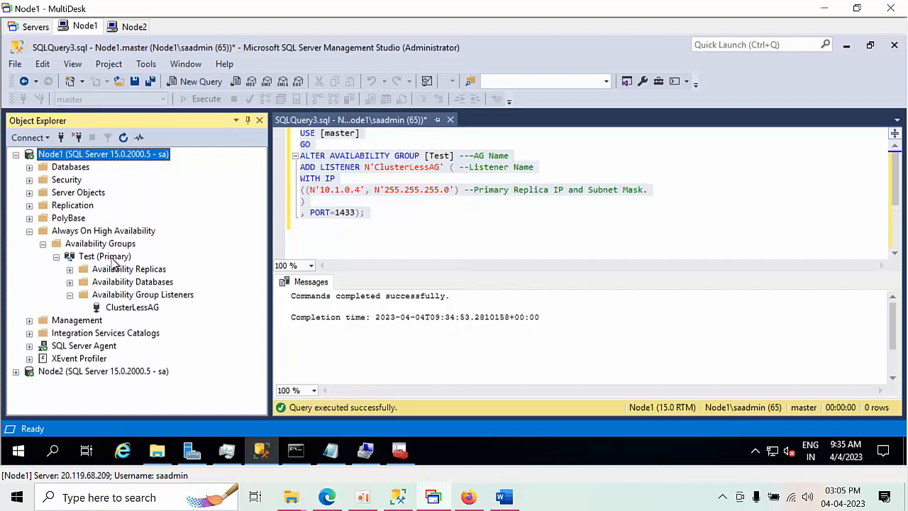
{"action": "left_click", "coordinate": [114, 259]}
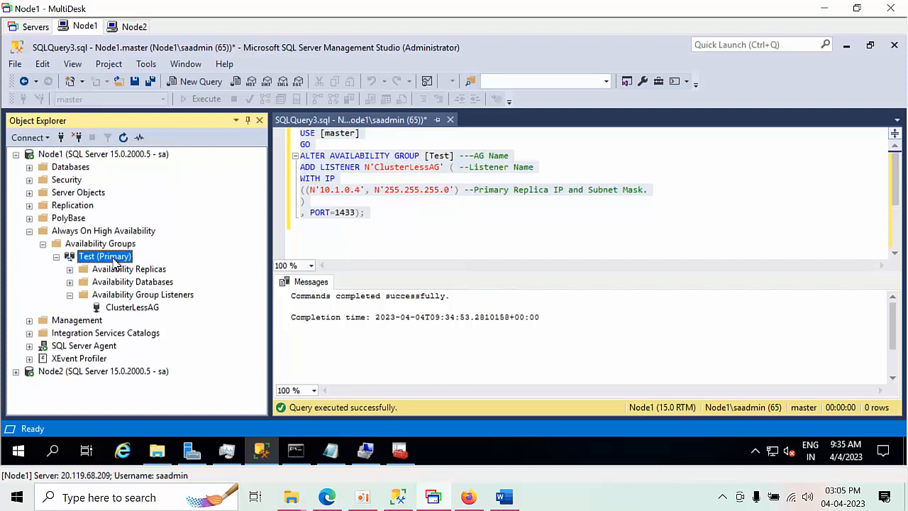
{"action": "right_click", "coordinate": [114, 259]}
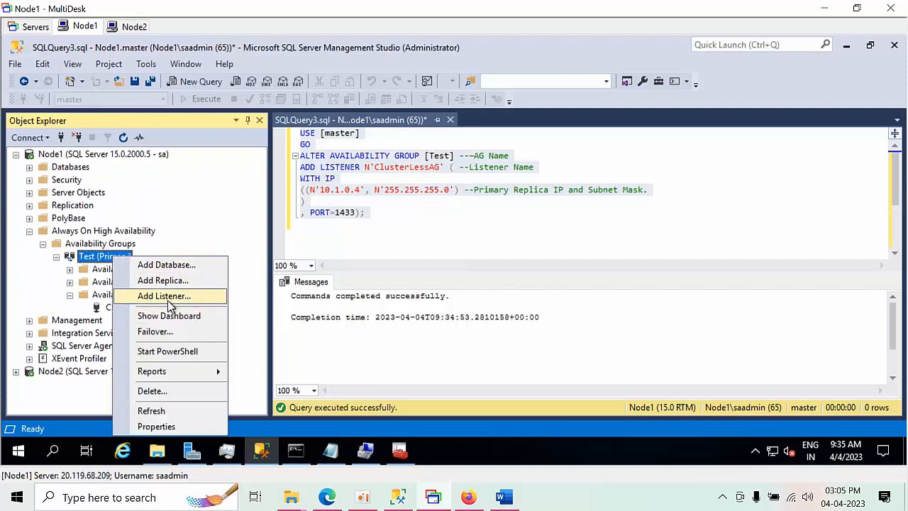
{"action": "left_click", "coordinate": [170, 331]}
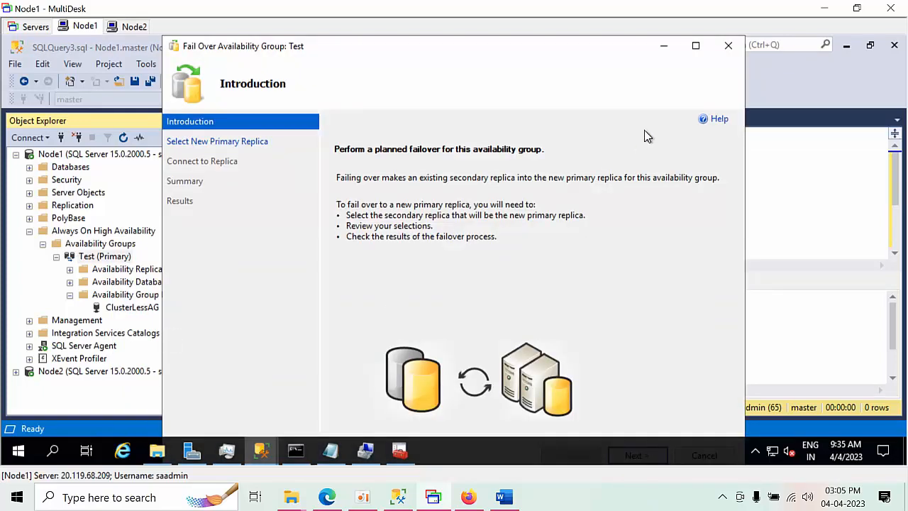
{"action": "left_click", "coordinate": [696, 46]}
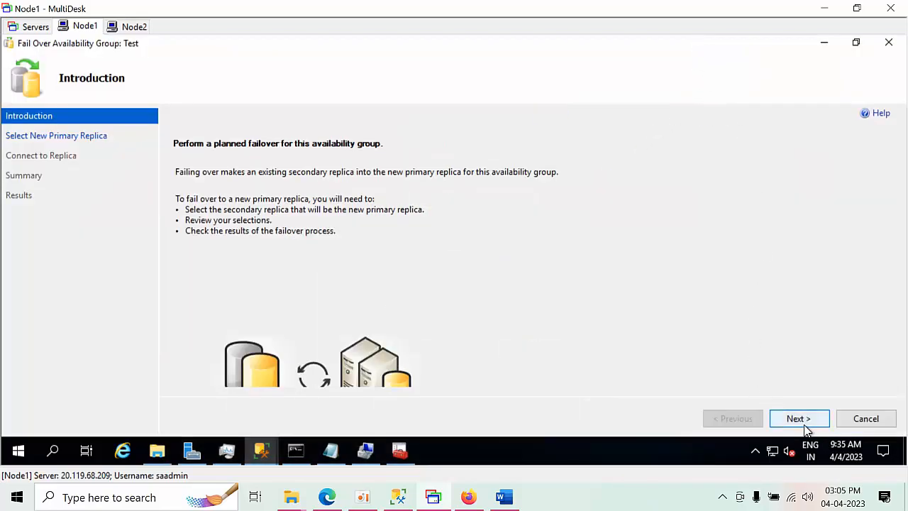
{"action": "left_click", "coordinate": [807, 428]}
{"action": "left_click", "coordinate": [812, 420]}
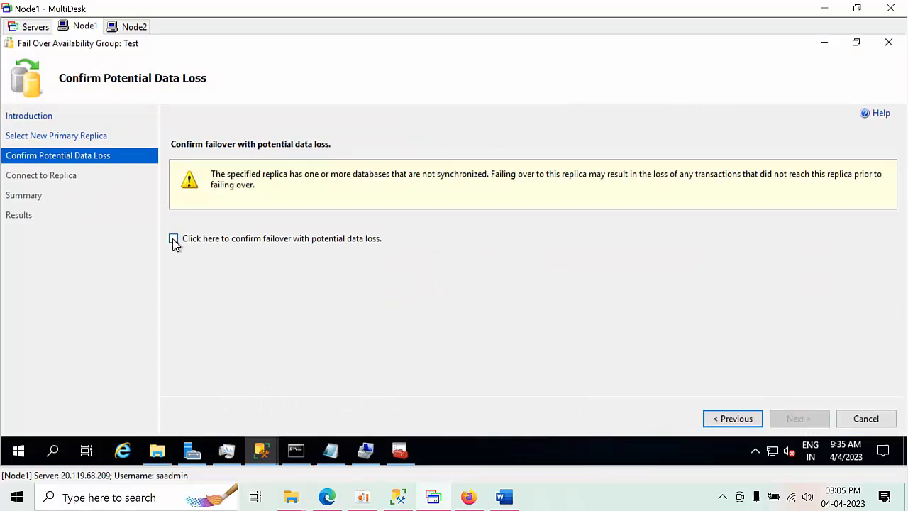
{"action": "left_click", "coordinate": [174, 239]}
{"action": "left_click", "coordinate": [793, 424]}
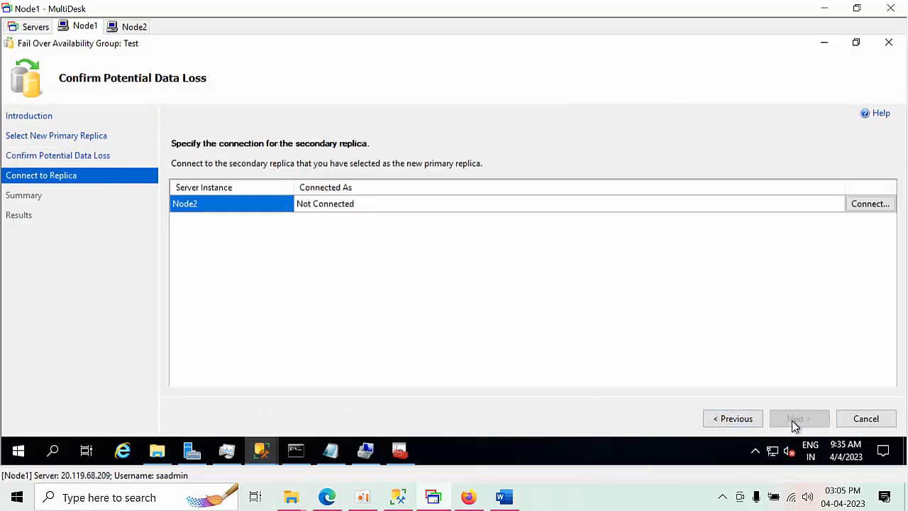
{"action": "left_click", "coordinate": [732, 419]}
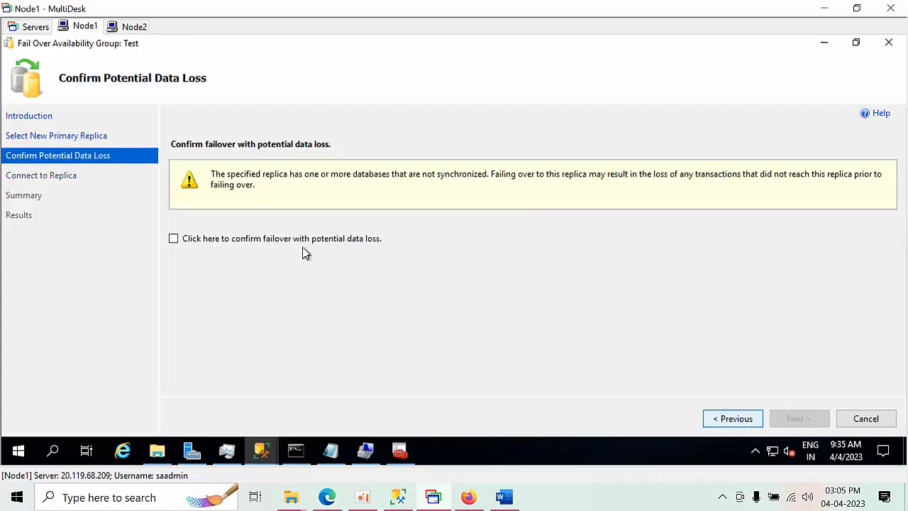
{"action": "left_click", "coordinate": [261, 239]}
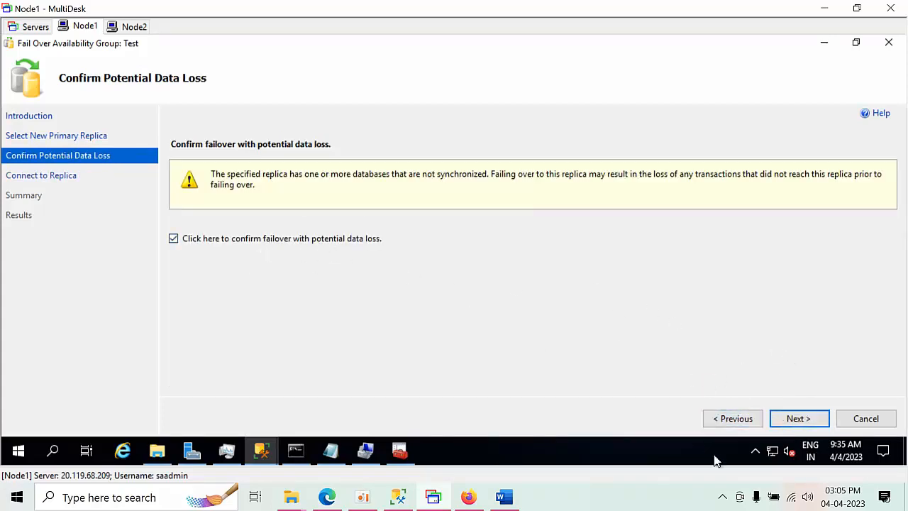
{"action": "left_click", "coordinate": [808, 420]}
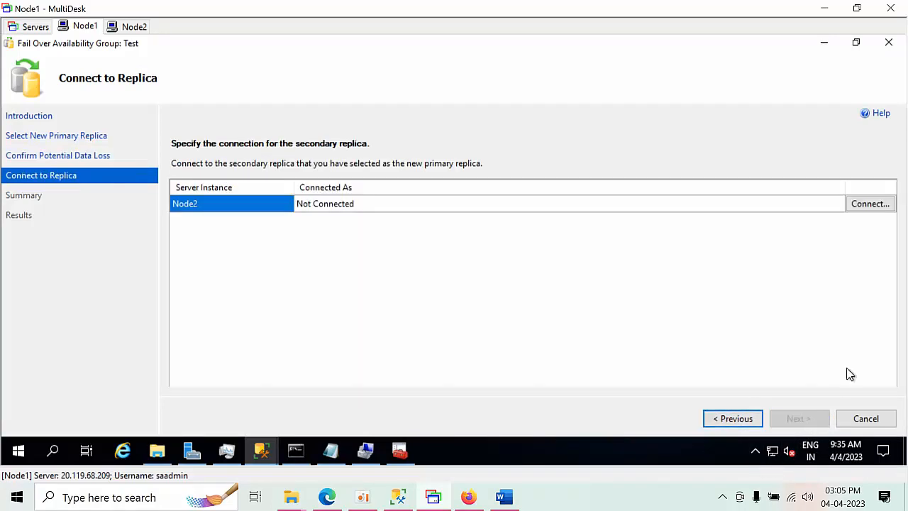
Step: Connect to replica Node2 with SQL Server Authentication as sa, run the failover, and close the wizard
{"action": "left_click", "coordinate": [863, 209]}
{"action": "left_click", "coordinate": [474, 176]}
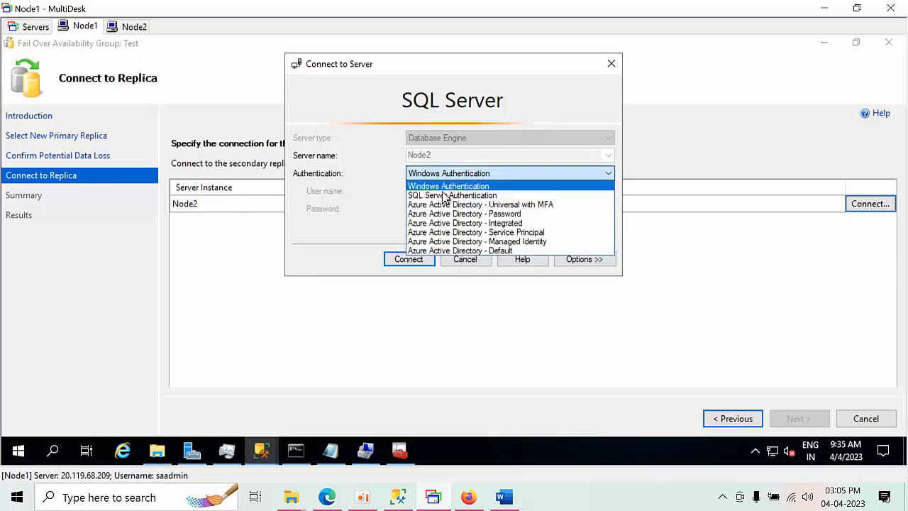
{"action": "left_click", "coordinate": [444, 196]}
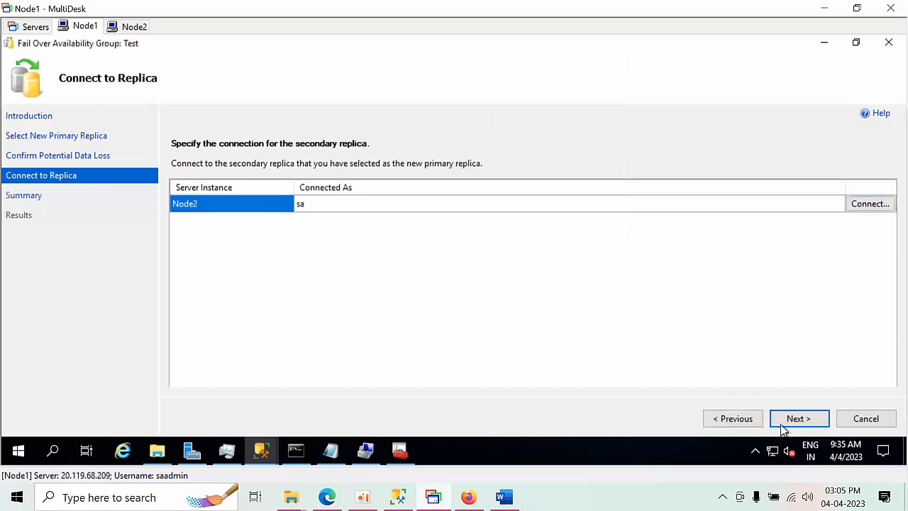
{"action": "left_click", "coordinate": [815, 425]}
{"action": "left_click", "coordinate": [799, 419]}
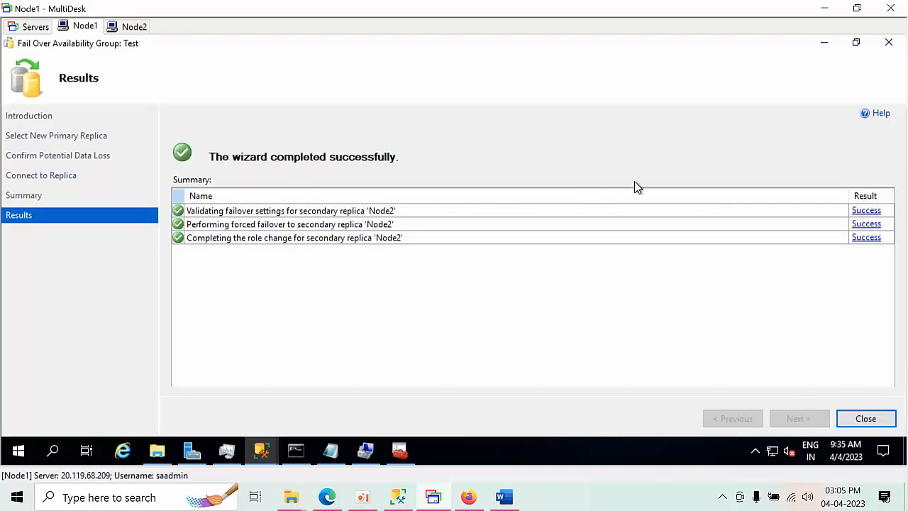
{"action": "left_click", "coordinate": [865, 418]}
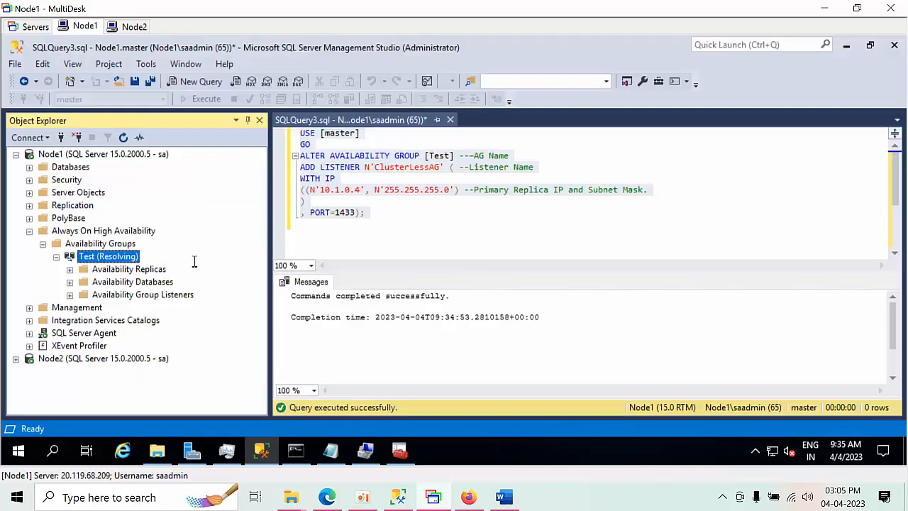
Step: Refresh the Test availability group on Node1 to check its role, and refresh the whole Node1 server tree
{"action": "right_click", "coordinate": [117, 261]}
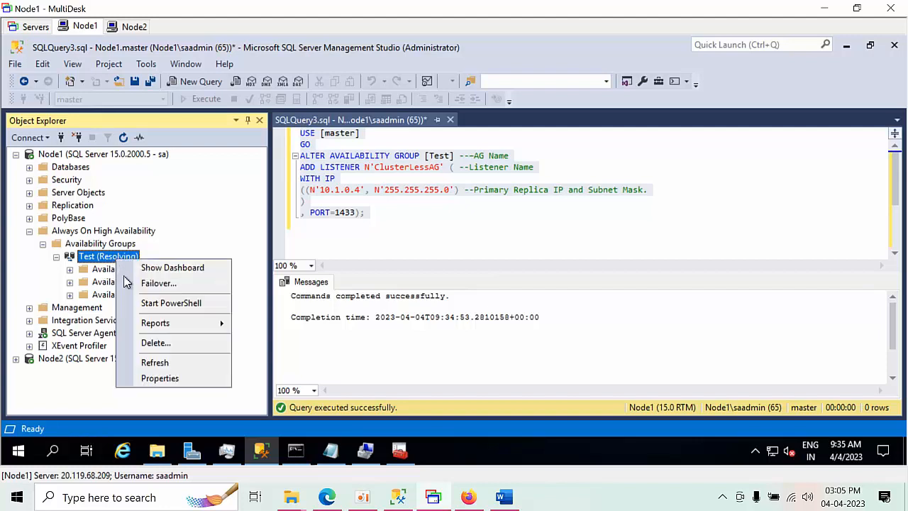
{"action": "left_click", "coordinate": [143, 362]}
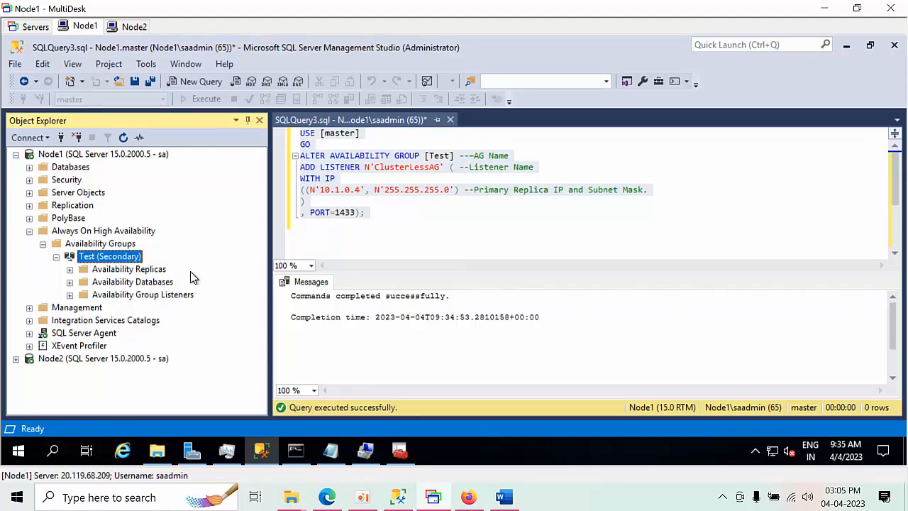
{"action": "left_click", "coordinate": [101, 156]}
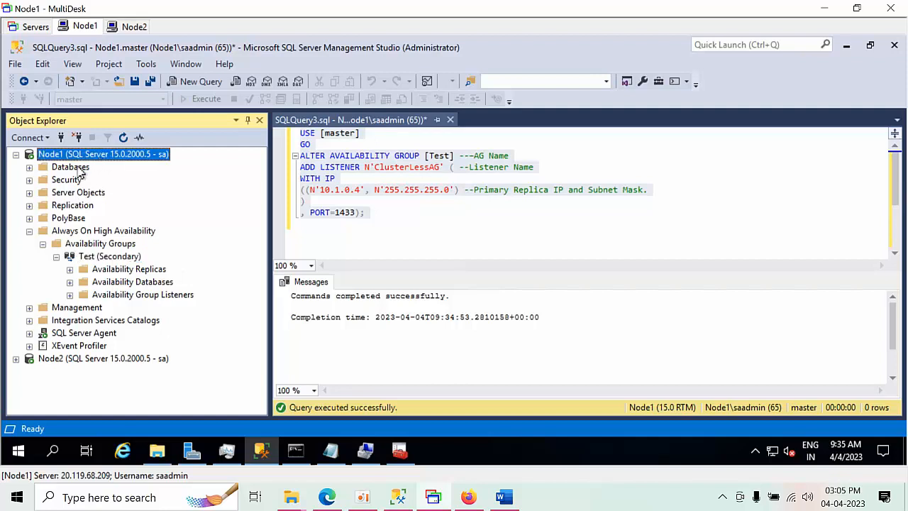
{"action": "double_click", "coordinate": [79, 167]}
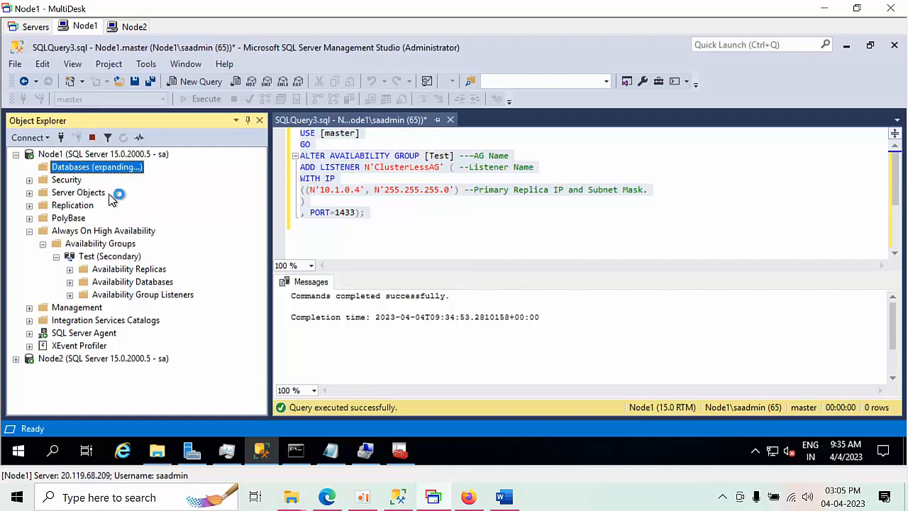
{"action": "left_click", "coordinate": [103, 154]}
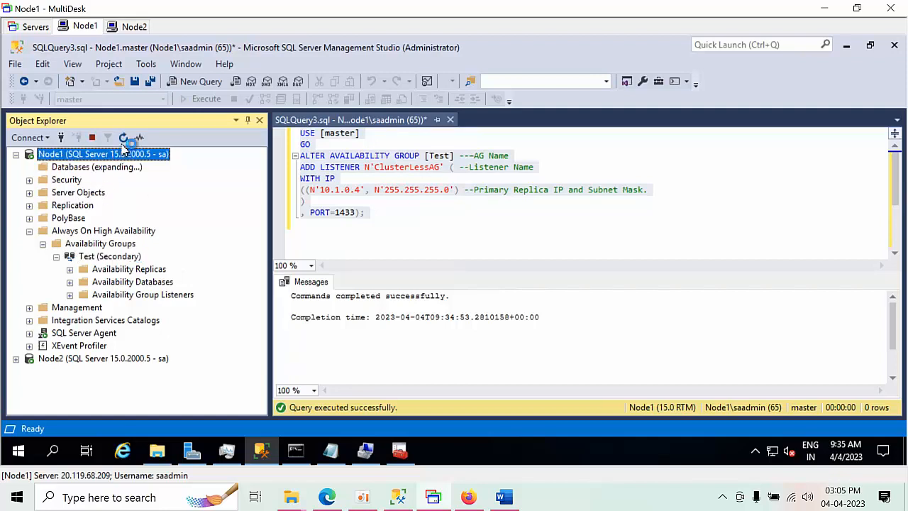
{"action": "left_click", "coordinate": [122, 137]}
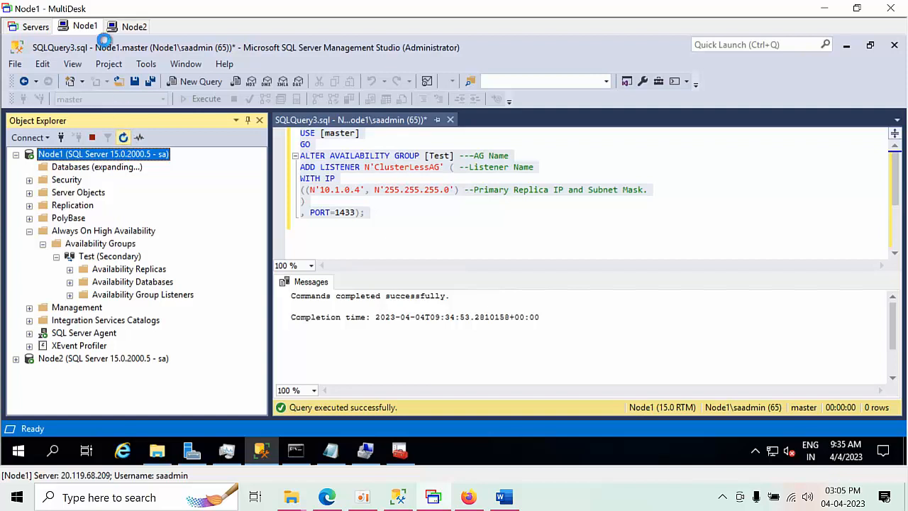
Step: Switch to the Node2 session, refresh its server tree, and check the role of the Test availability group
{"action": "left_click", "coordinate": [125, 31]}
{"action": "left_click", "coordinate": [93, 154]}
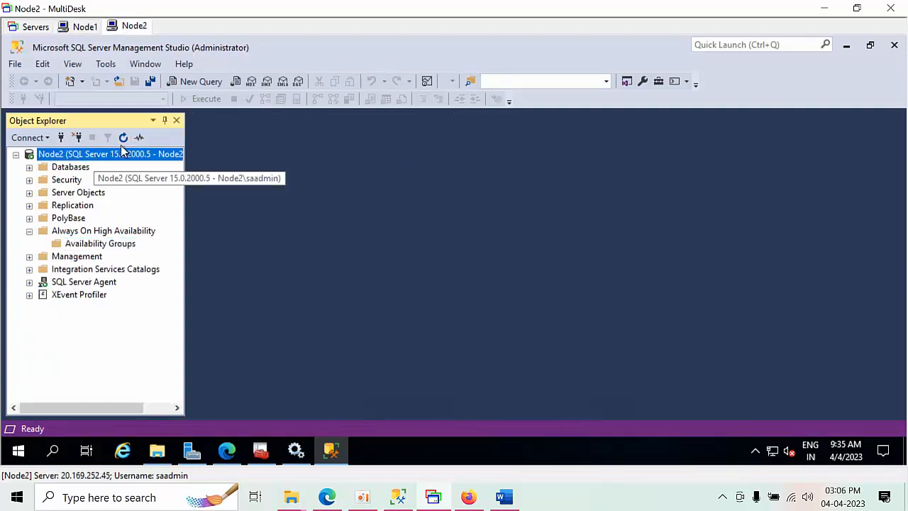
{"action": "left_click", "coordinate": [123, 137]}
{"action": "double_click", "coordinate": [90, 231]}
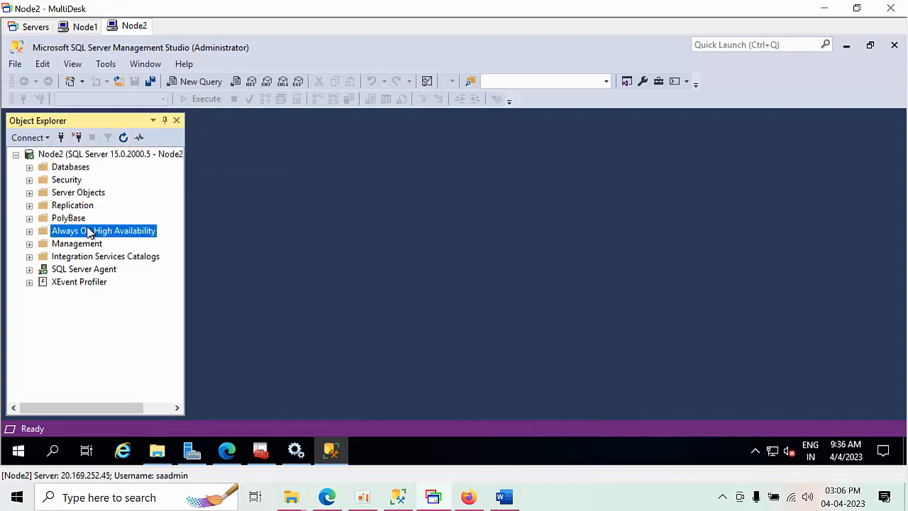
{"action": "double_click", "coordinate": [96, 244]}
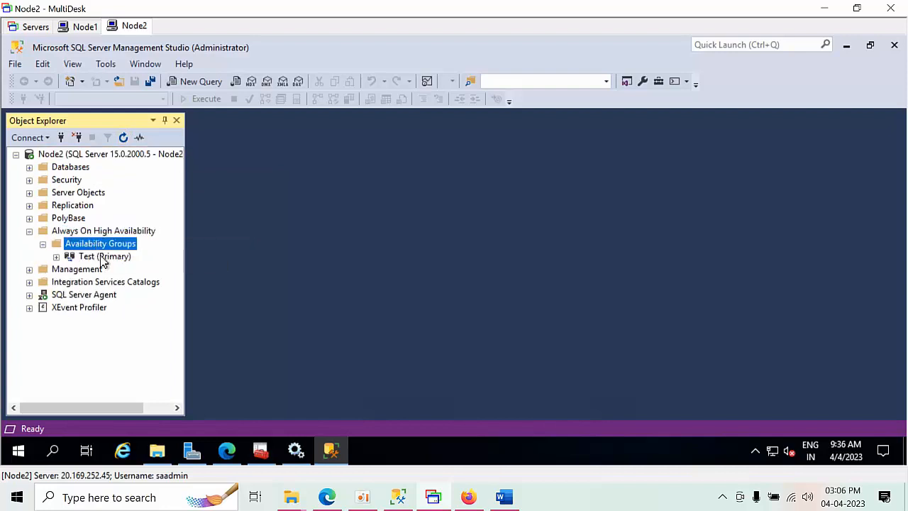
{"action": "left_click", "coordinate": [108, 257]}
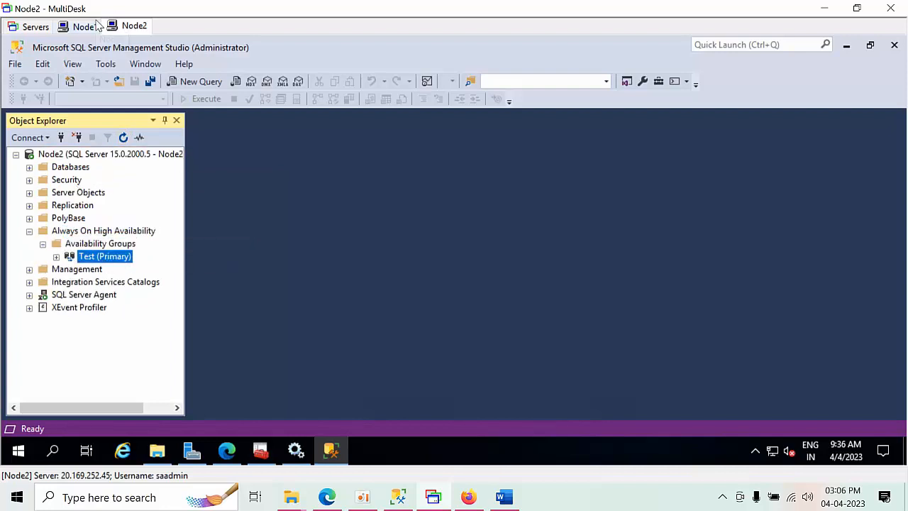
Step: Back in the Node1 session, disconnect both servers and reconnect only to Node1 with SQL Server Authentication as sa
{"action": "left_click", "coordinate": [92, 26]}
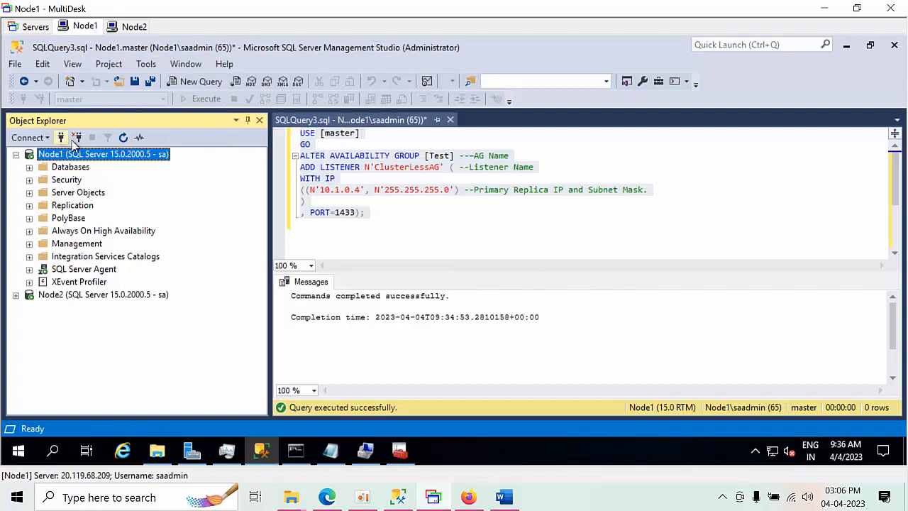
{"action": "left_click", "coordinate": [78, 137]}
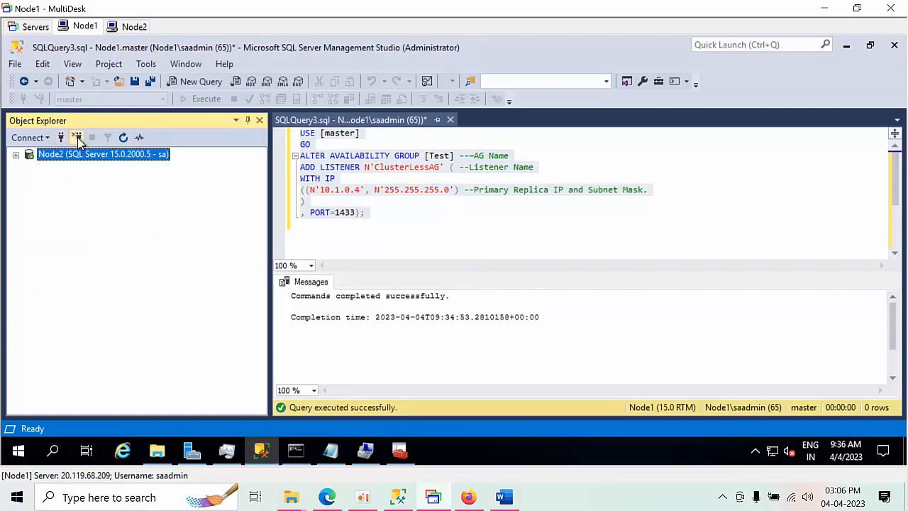
{"action": "left_click", "coordinate": [78, 138]}
{"action": "left_click", "coordinate": [61, 138]}
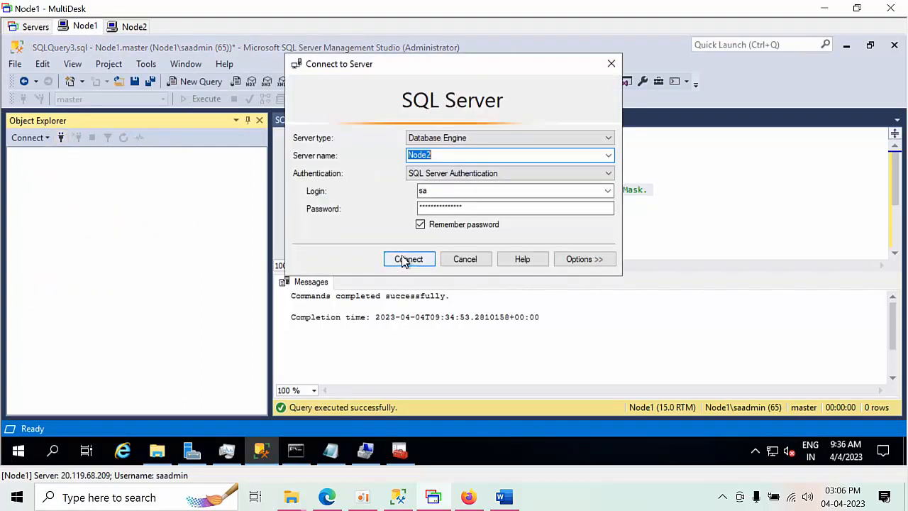
{"action": "left_click", "coordinate": [608, 155]}
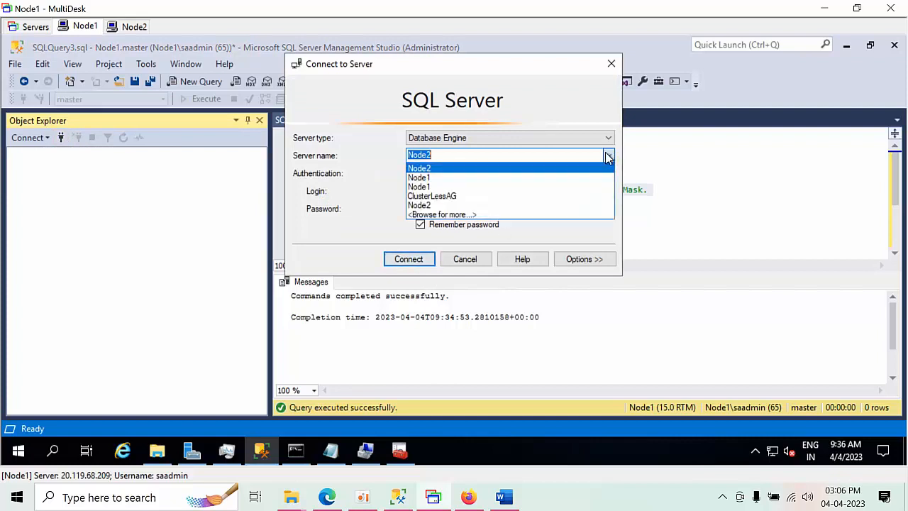
{"action": "left_click", "coordinate": [463, 178]}
{"action": "left_click", "coordinate": [413, 260]}
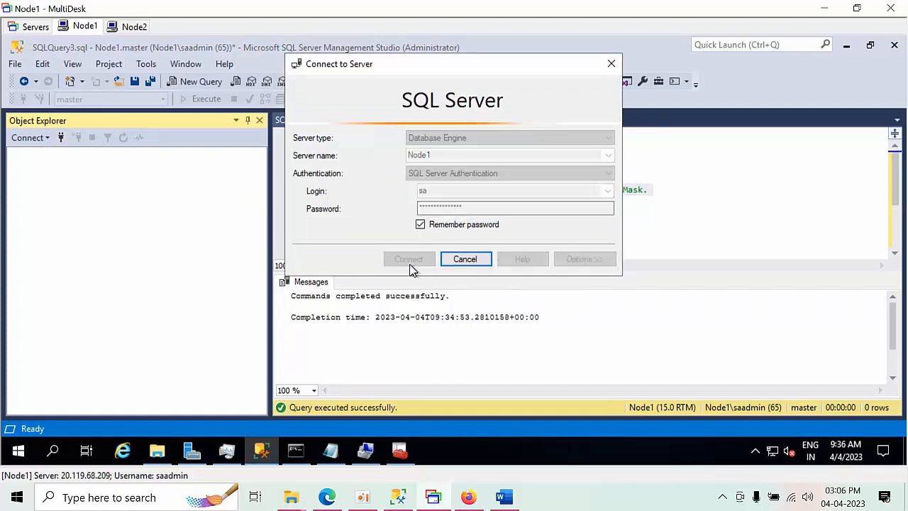
Step: Check the state of Demo on Node1, both among the databases and in the Test group's availability databases, including its available actions
{"action": "double_click", "coordinate": [78, 167]}
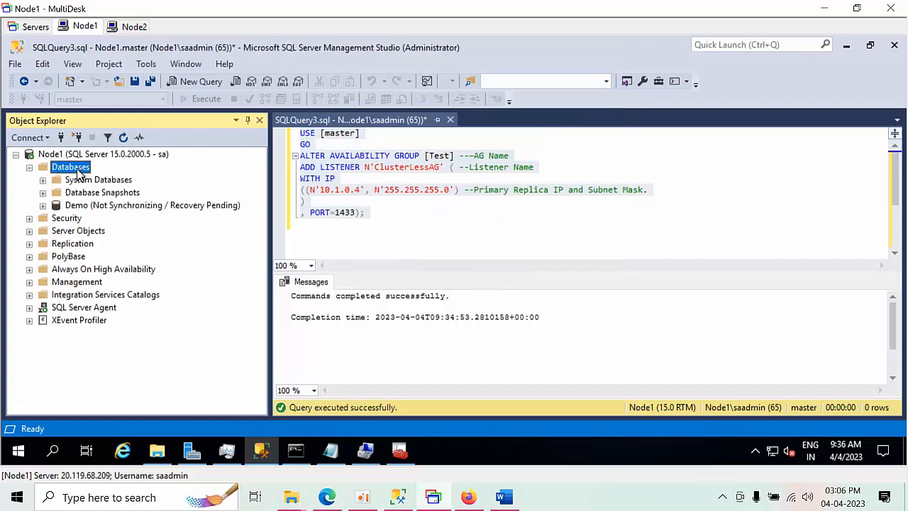
{"action": "left_click", "coordinate": [117, 206]}
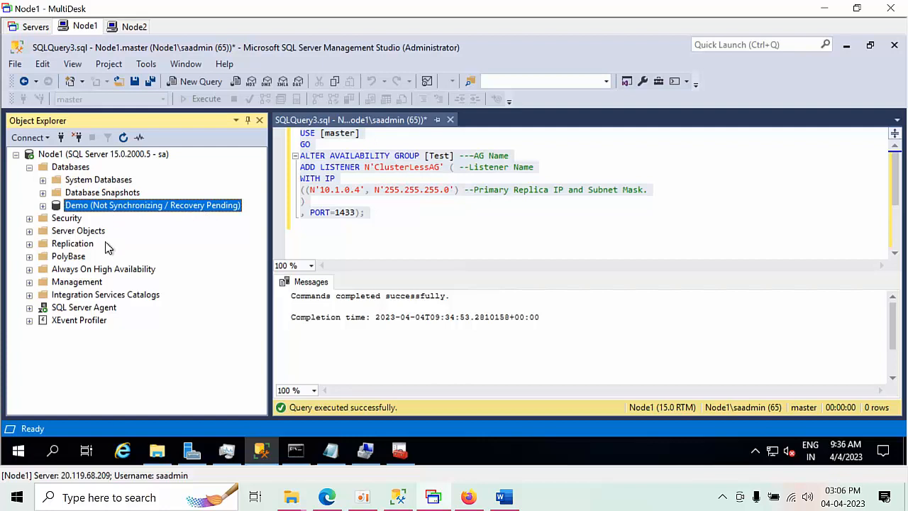
{"action": "double_click", "coordinate": [107, 270]}
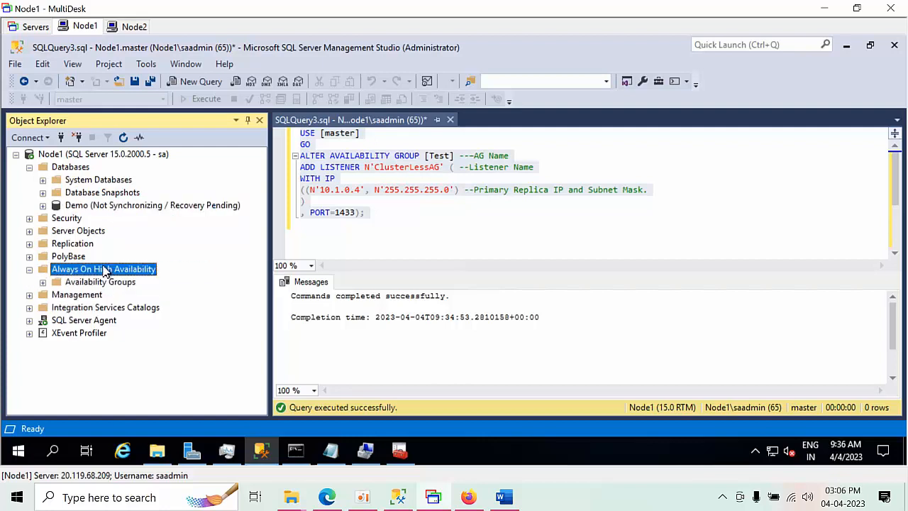
{"action": "double_click", "coordinate": [108, 282]}
{"action": "double_click", "coordinate": [108, 295]}
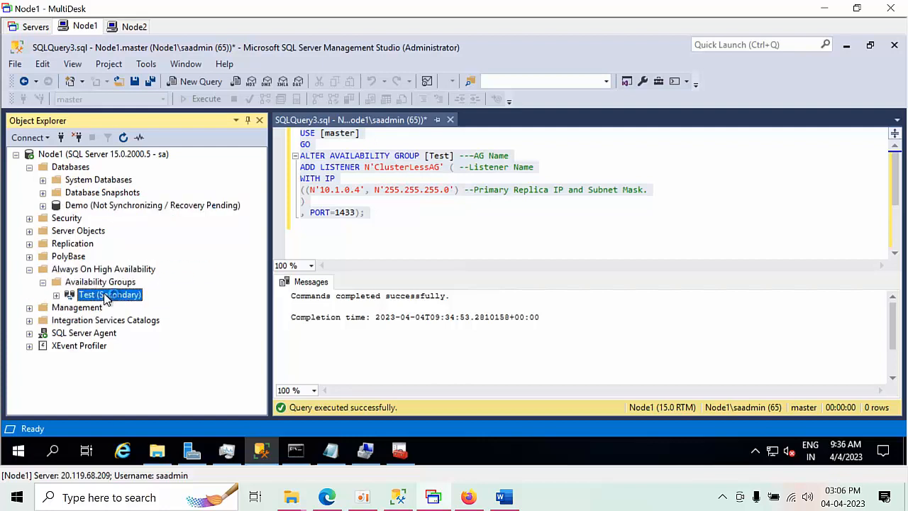
{"action": "left_click", "coordinate": [103, 322]}
{"action": "double_click", "coordinate": [103, 321]}
{"action": "left_click", "coordinate": [117, 332]}
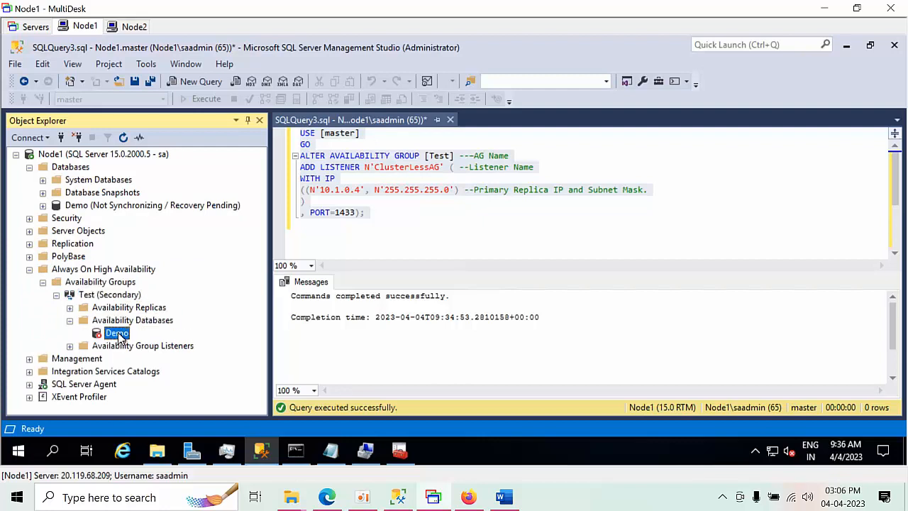
{"action": "right_click", "coordinate": [117, 332]}
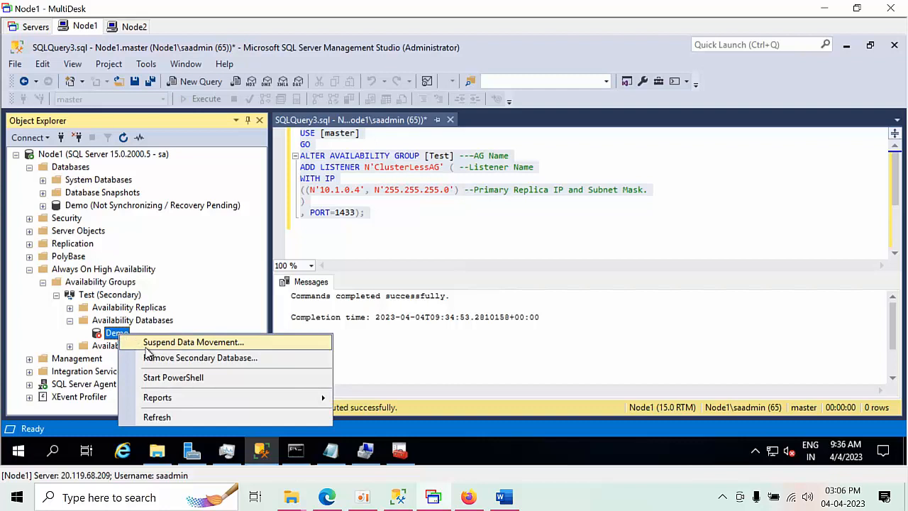
Step: Open a new query on Node1 and execute sp_readerrorlog
{"action": "left_click", "coordinate": [99, 154]}
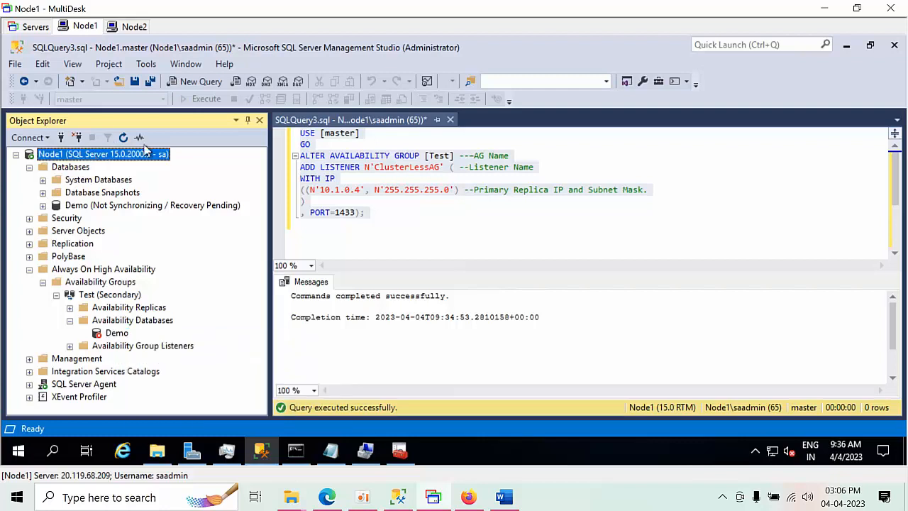
{"action": "left_click", "coordinate": [193, 80]}
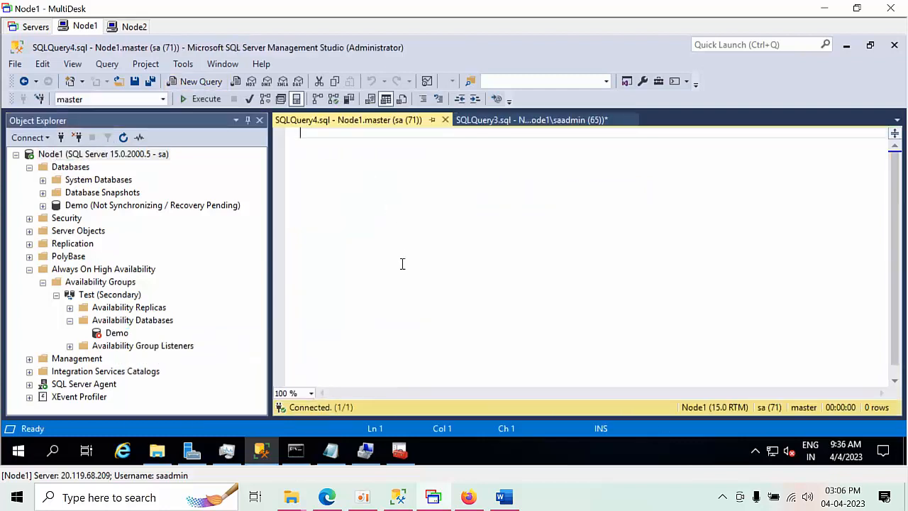
{"action": "type", "text": "sp_readerrorlog"}
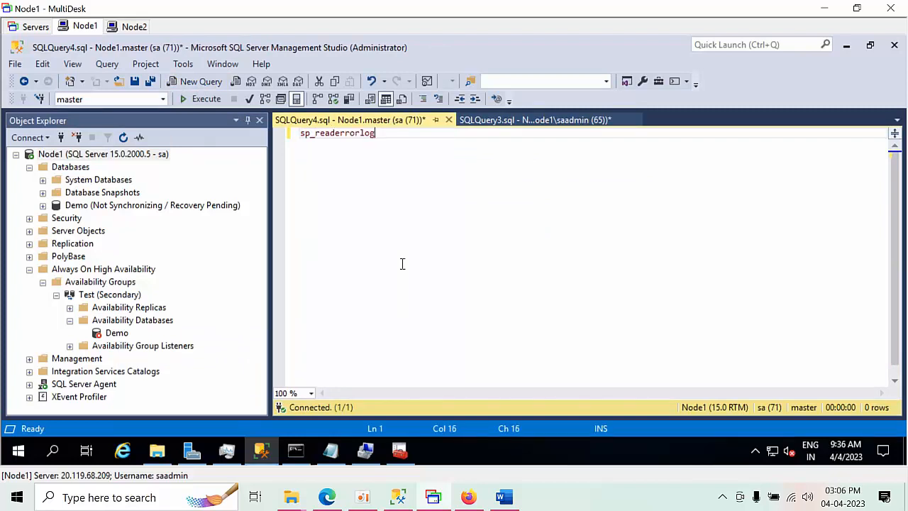
{"action": "key", "text": "F5"}
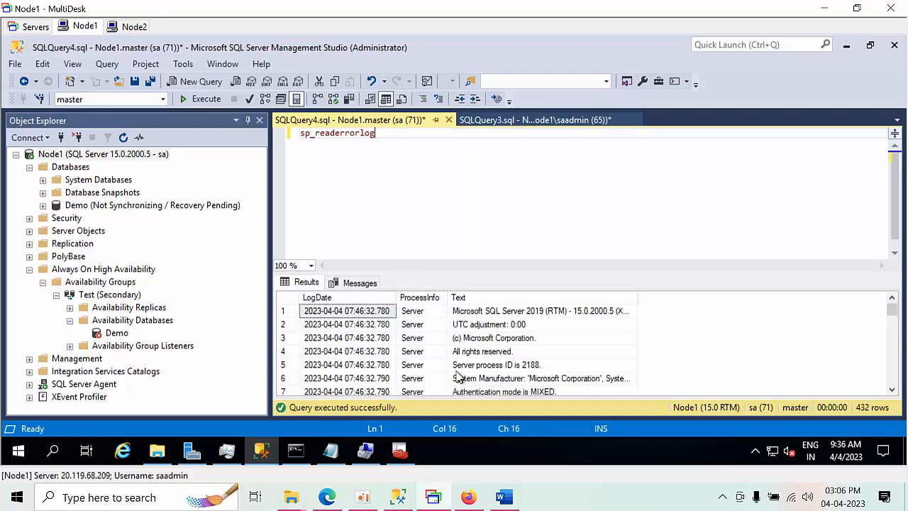
Step: Examine the newest error log entries about Demo, widening the Text column to read the full messages
{"action": "left_click", "coordinate": [481, 379]}
{"action": "scroll", "coordinate": [479, 383], "scroll_direction": "down", "scroll_amount": 10}
{"action": "scroll", "coordinate": [479, 385], "scroll_direction": "down", "scroll_amount": 20}
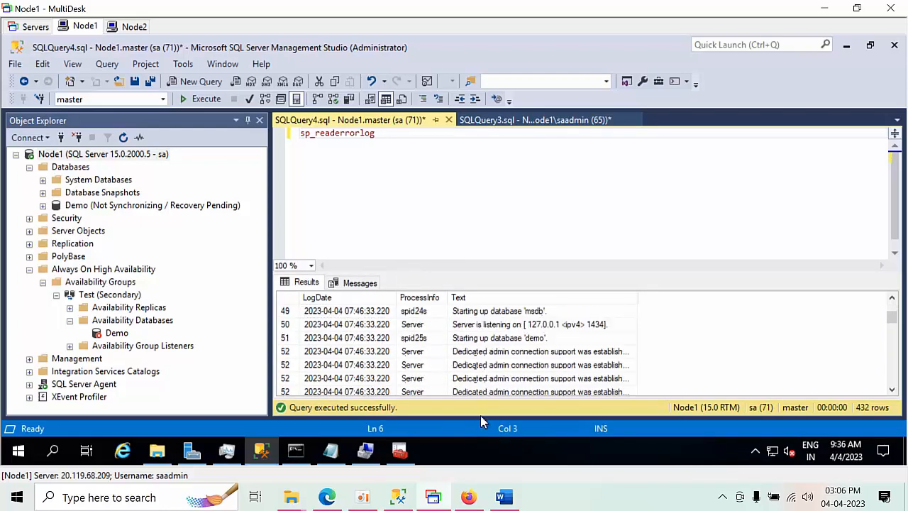
{"action": "scroll", "coordinate": [500, 391], "scroll_direction": "down", "scroll_amount": 20}
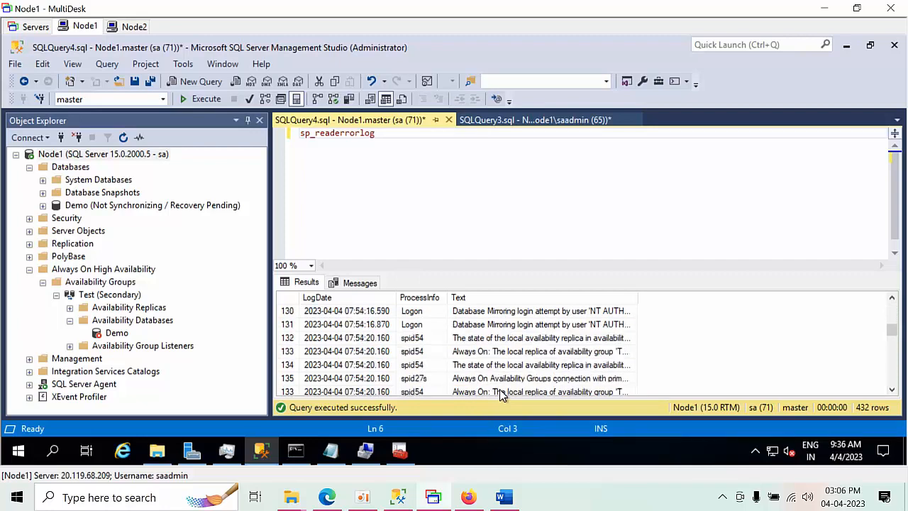
{"action": "scroll", "coordinate": [504, 381], "scroll_direction": "down", "scroll_amount": 12}
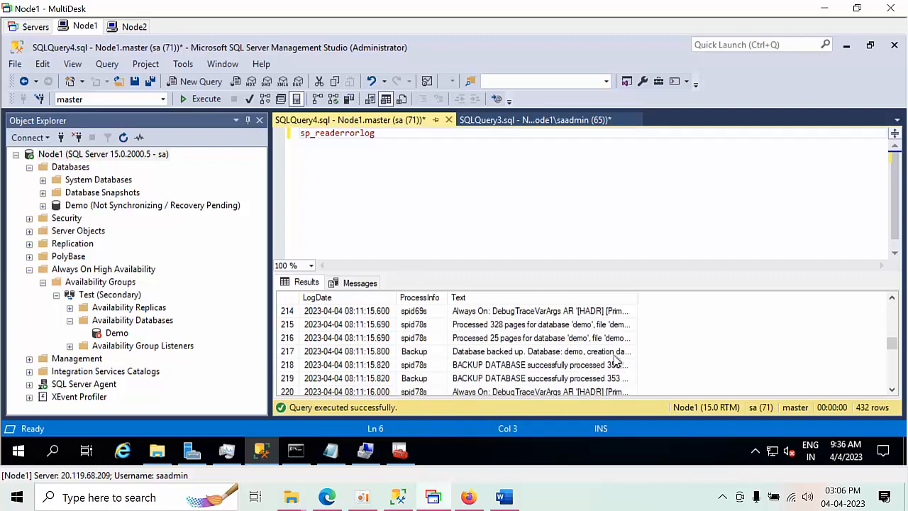
{"action": "left_click_drag", "start_coordinate": [892, 347], "coordinate": [892, 415]}
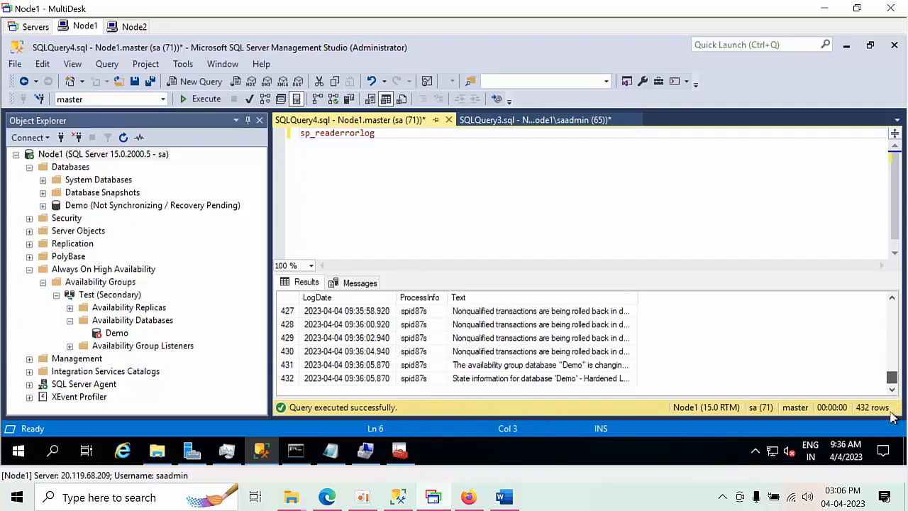
{"action": "double_click", "coordinate": [636, 298]}
{"action": "left_click", "coordinate": [661, 364]}
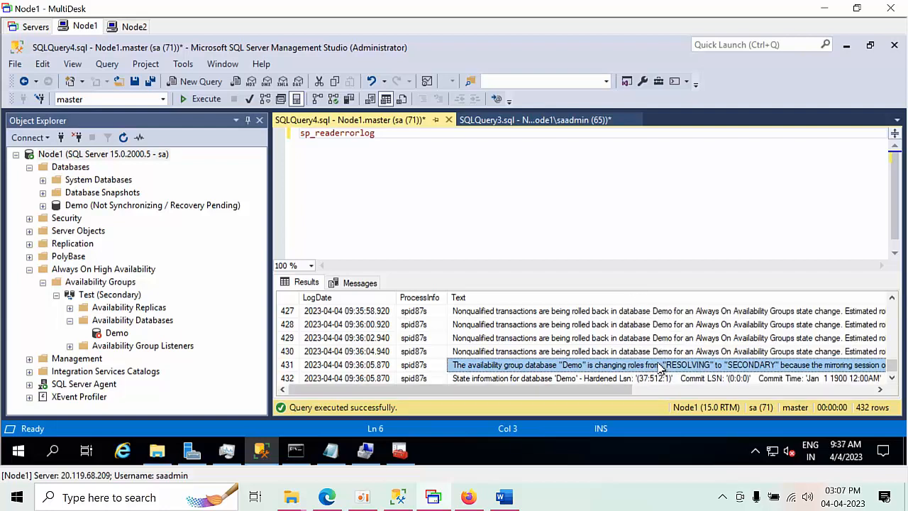
{"action": "scroll", "coordinate": [662, 376], "scroll_direction": "down", "scroll_amount": 1}
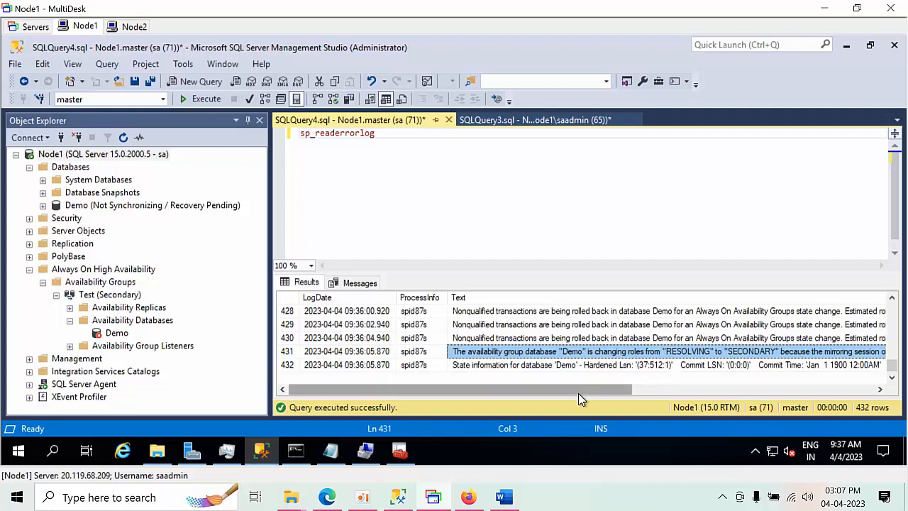
{"action": "left_click_drag", "start_coordinate": [578, 392], "coordinate": [663, 410]}
{"action": "left_click_drag", "start_coordinate": [745, 426], "coordinate": [454, 432]}
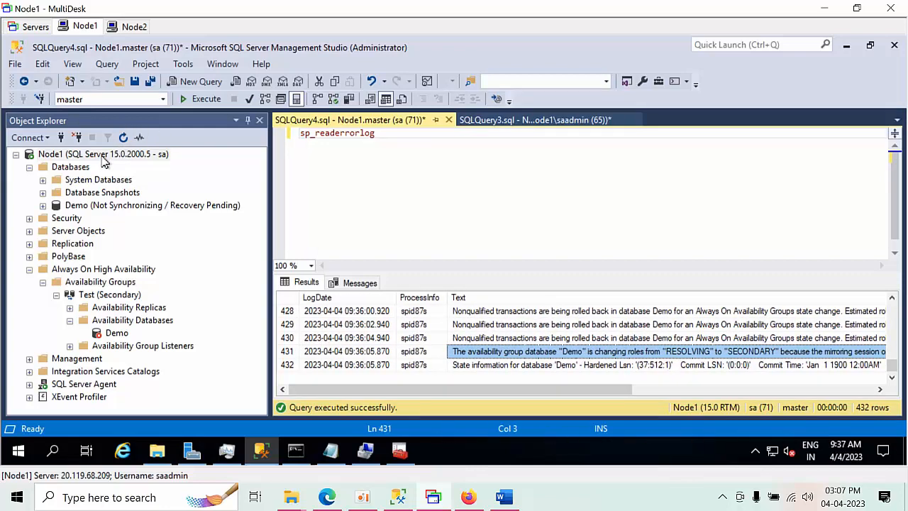
Step: Refresh the Node1 server tree, recheck the state of Demo, and try to expand the database
{"action": "left_click", "coordinate": [122, 139]}
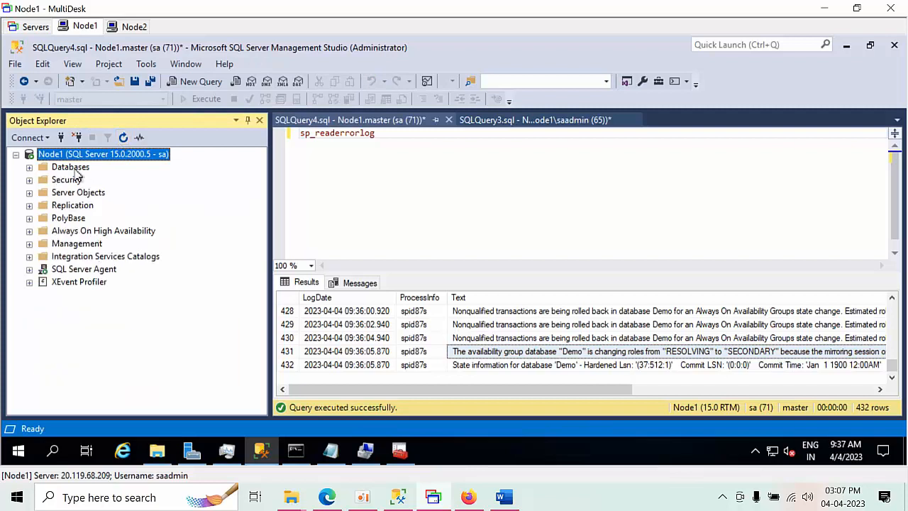
{"action": "left_click", "coordinate": [76, 170]}
{"action": "left_click", "coordinate": [97, 211]}
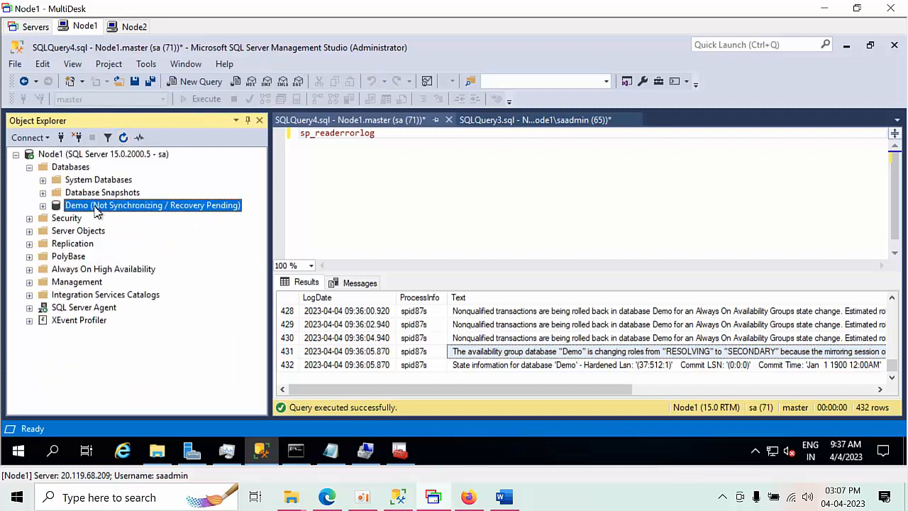
{"action": "left_click", "coordinate": [104, 270]}
{"action": "double_click", "coordinate": [104, 270]}
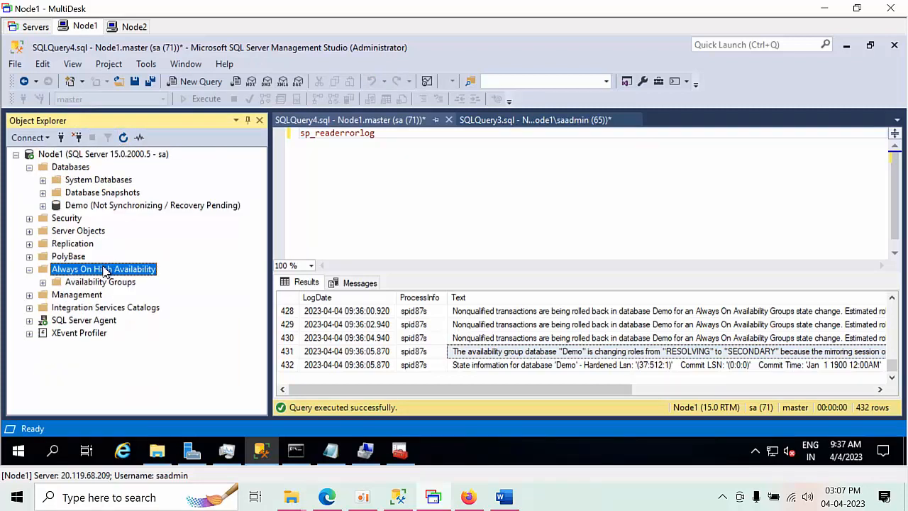
{"action": "left_click", "coordinate": [44, 206]}
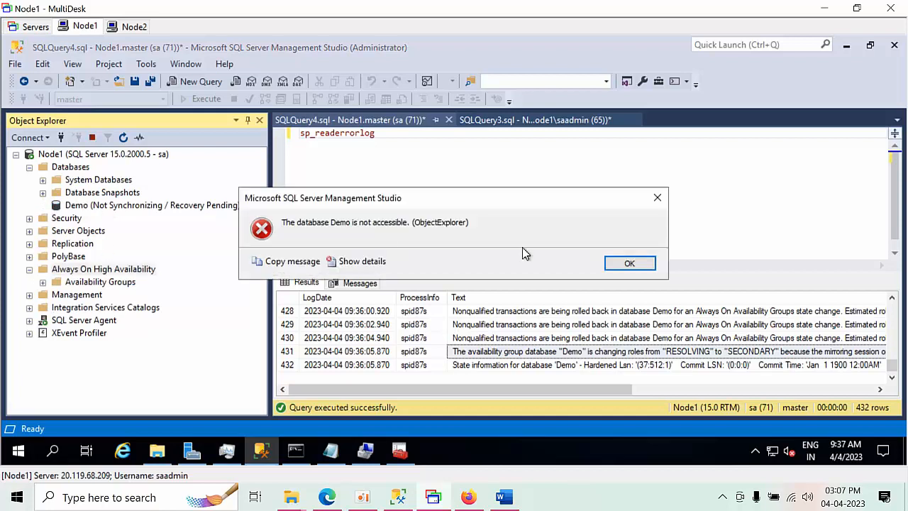
{"action": "left_click", "coordinate": [632, 263]}
Step: Read through the recent Node1 error log entries for Demo and the Test availability group around the failover
{"action": "left_click", "coordinate": [598, 340]}
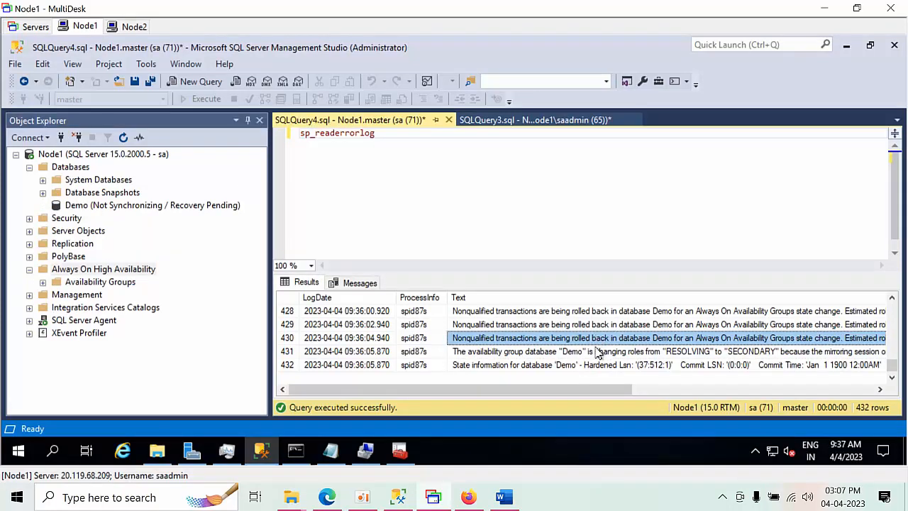
{"action": "left_click", "coordinate": [599, 351]}
{"action": "left_click", "coordinate": [599, 365]}
{"action": "left_click", "coordinate": [597, 355]}
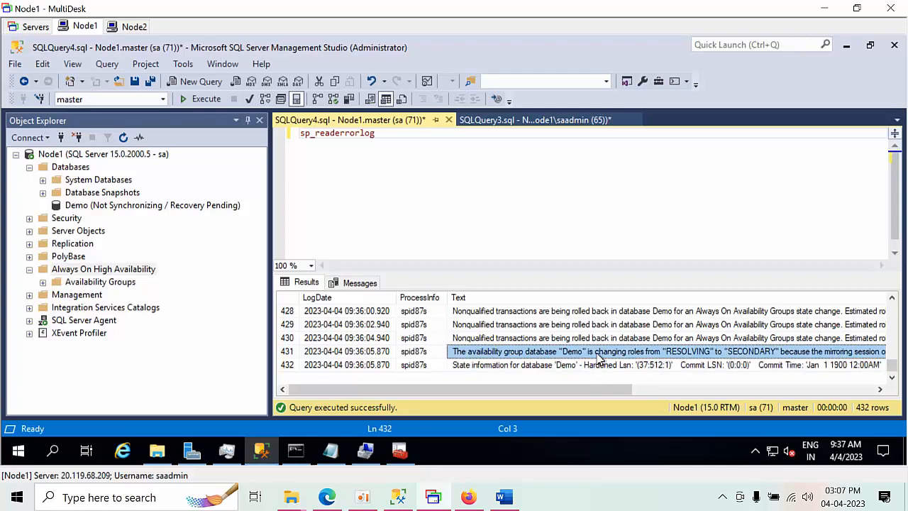
{"action": "left_click", "coordinate": [601, 367]}
{"action": "left_click", "coordinate": [599, 352]}
{"action": "left_click", "coordinate": [598, 339]}
{"action": "left_click", "coordinate": [596, 325]}
{"action": "left_click", "coordinate": [588, 314]}
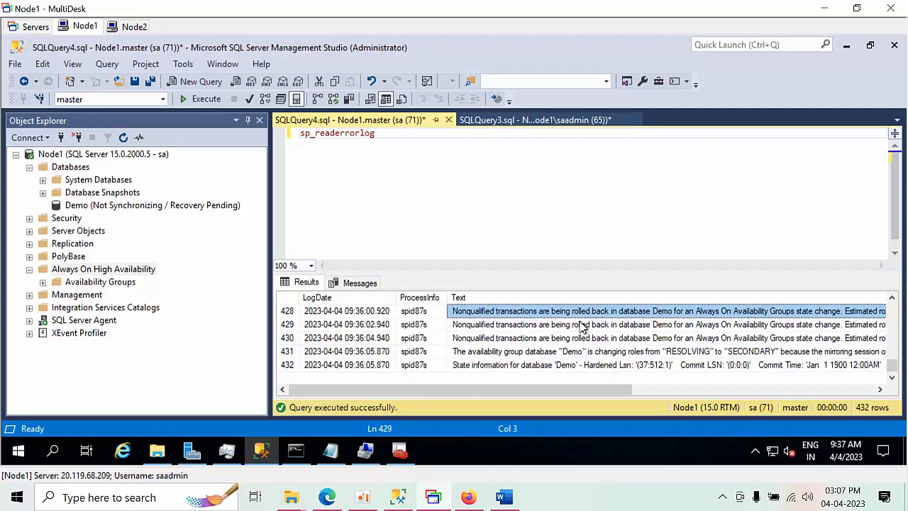
{"action": "scroll", "coordinate": [573, 348], "scroll_direction": "up", "scroll_amount": 9}
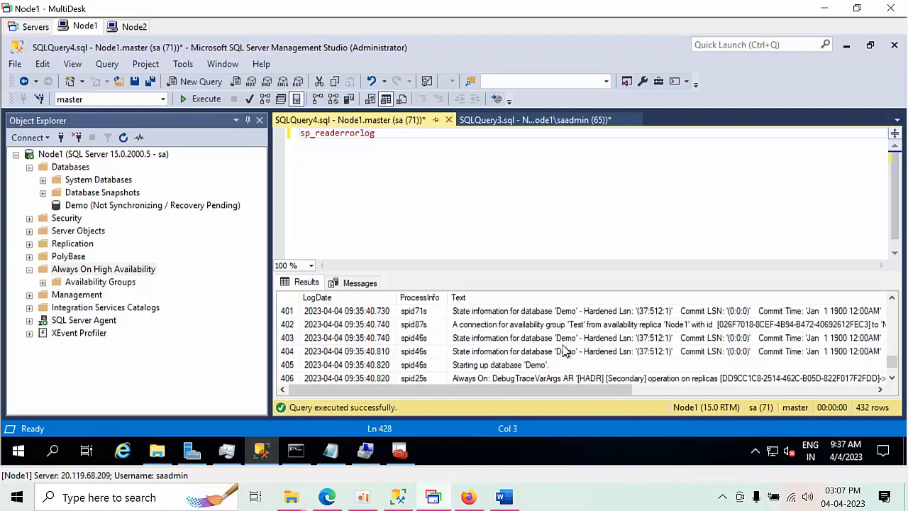
{"action": "scroll", "coordinate": [565, 352], "scroll_direction": "down", "scroll_amount": 2}
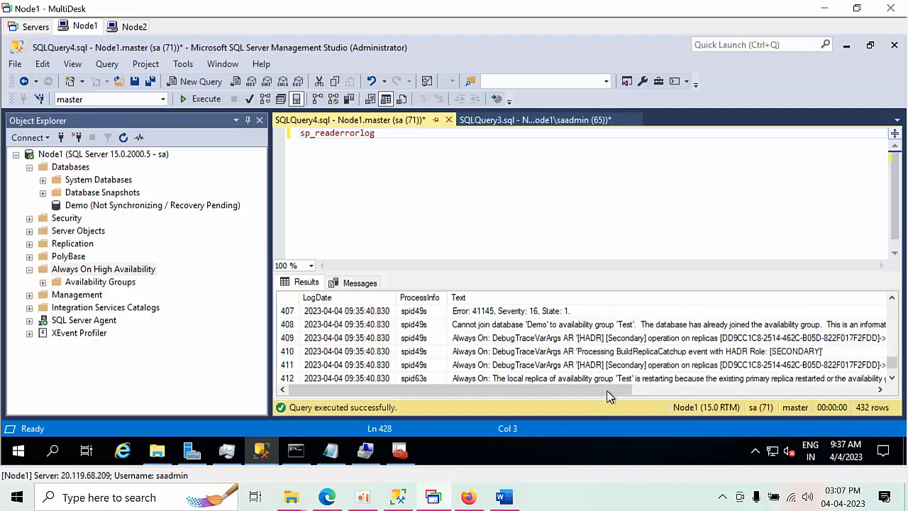
Step: Expand the Test availability group on Node1, and connect to Node2 as well with SQL Server Authentication as sa
{"action": "double_click", "coordinate": [115, 283]}
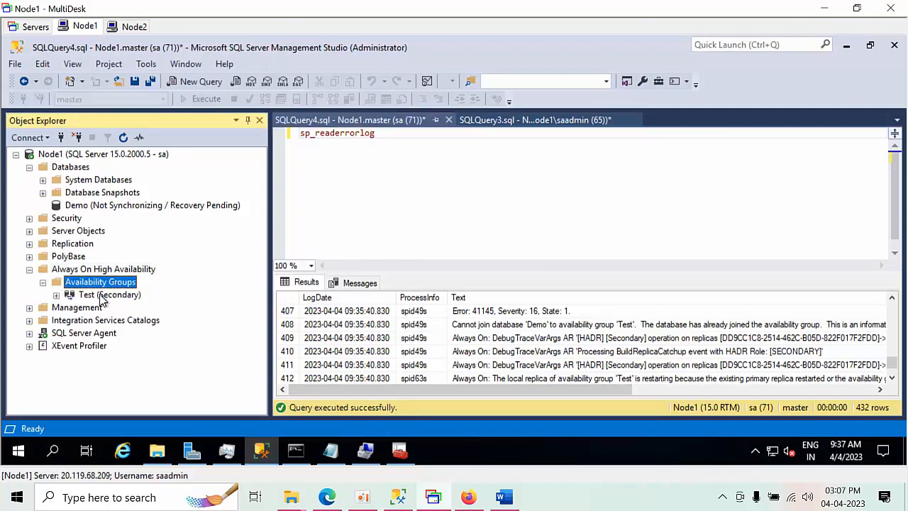
{"action": "double_click", "coordinate": [101, 296]}
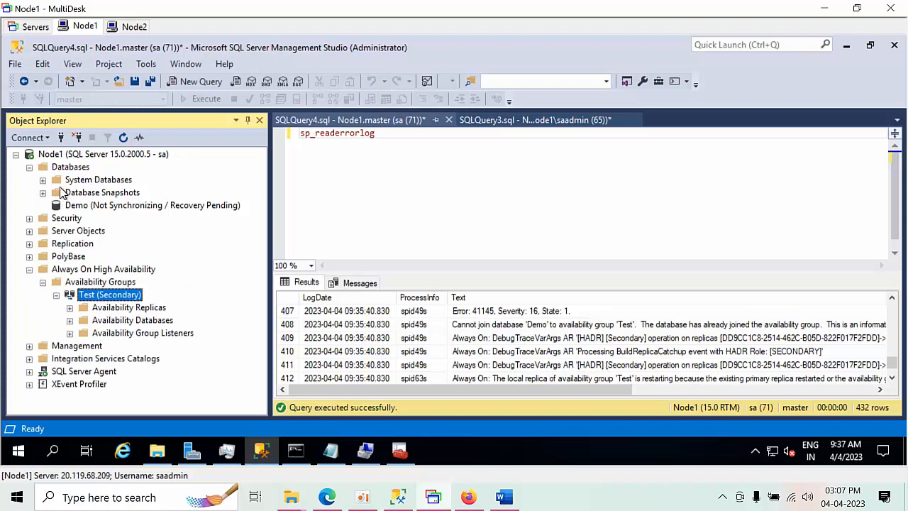
{"action": "left_click", "coordinate": [62, 138]}
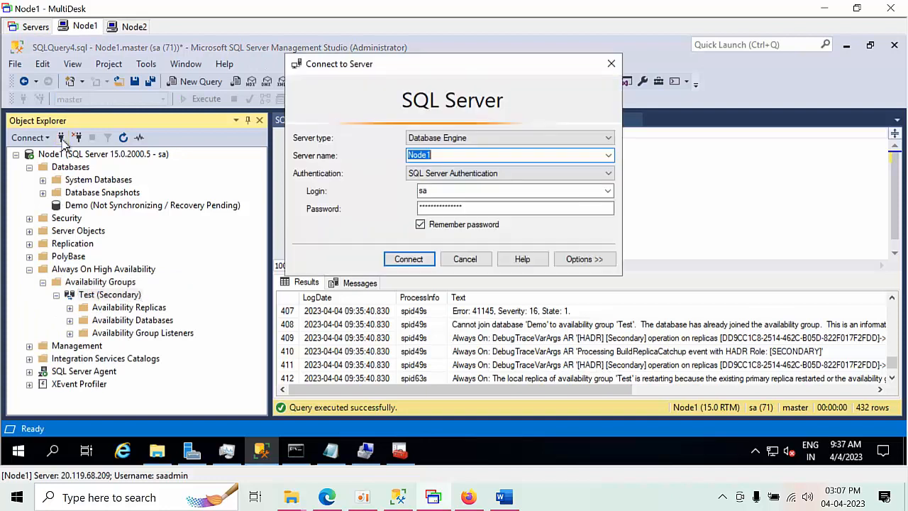
{"action": "left_click", "coordinate": [608, 156]}
{"action": "left_click", "coordinate": [466, 176]}
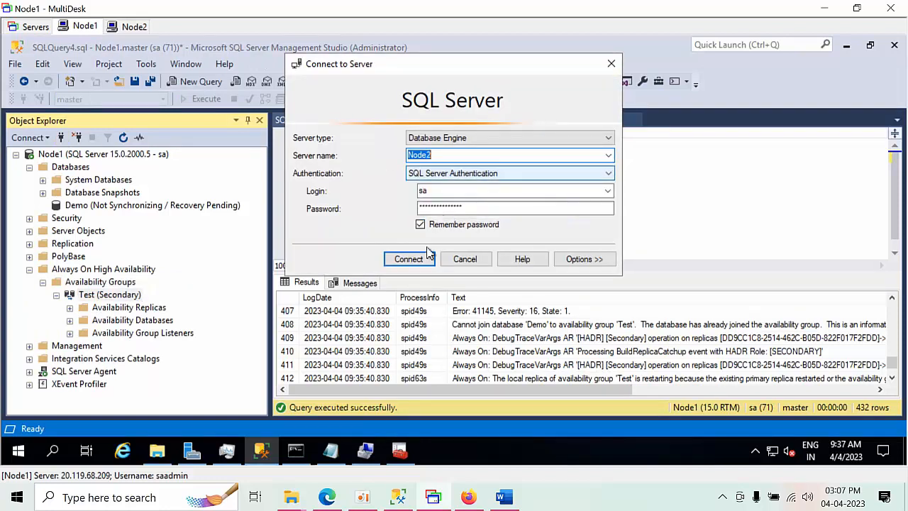
{"action": "left_click", "coordinate": [407, 258]}
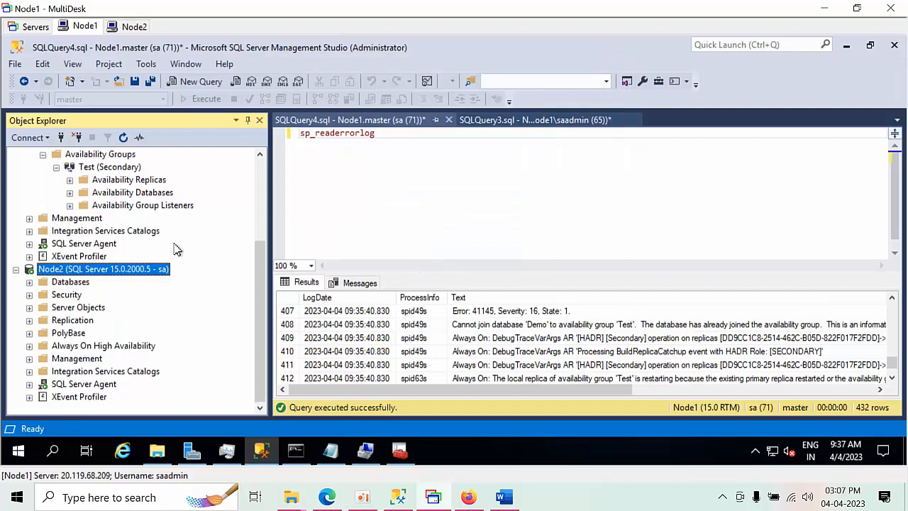
Step: On Node2, expand the Test availability group under Always On High Availability and list its availability databases
{"action": "double_click", "coordinate": [85, 347]}
{"action": "double_click", "coordinate": [96, 360]}
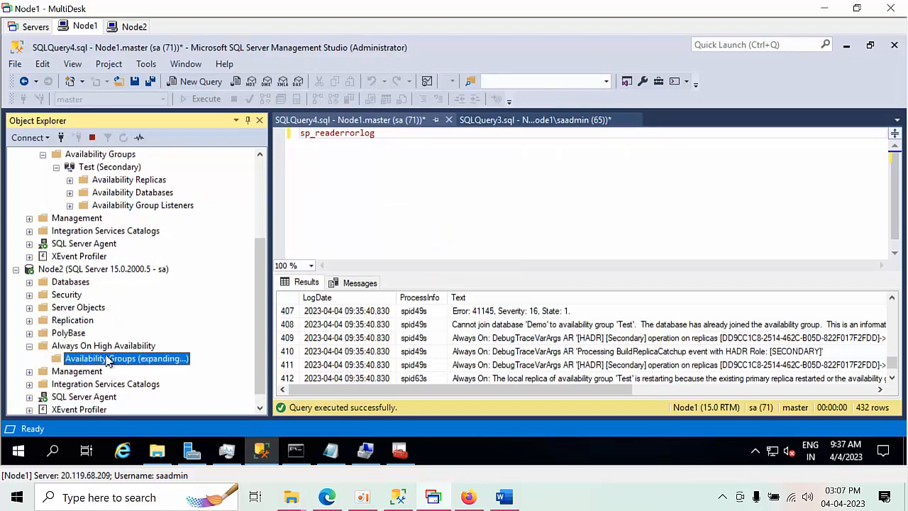
{"action": "double_click", "coordinate": [105, 359]}
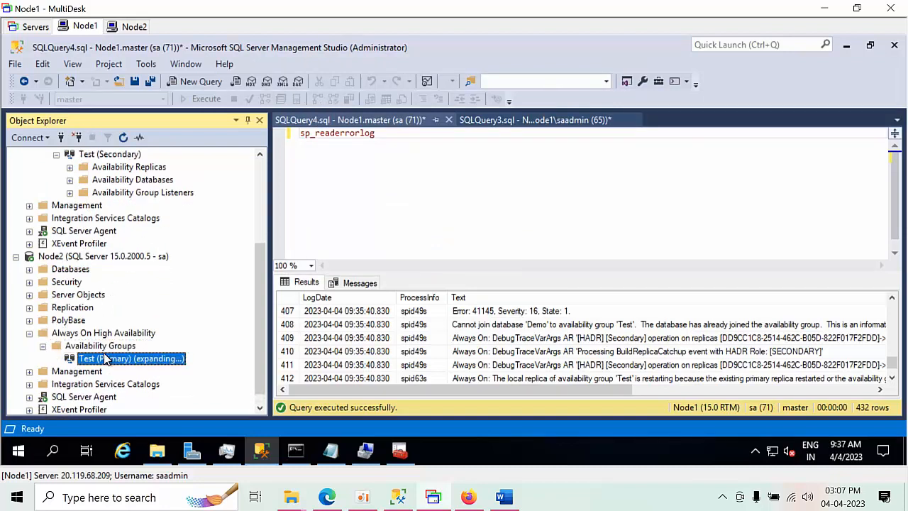
{"action": "double_click", "coordinate": [130, 386]}
{"action": "scroll", "coordinate": [160, 384], "scroll_direction": "down", "scroll_amount": 2}
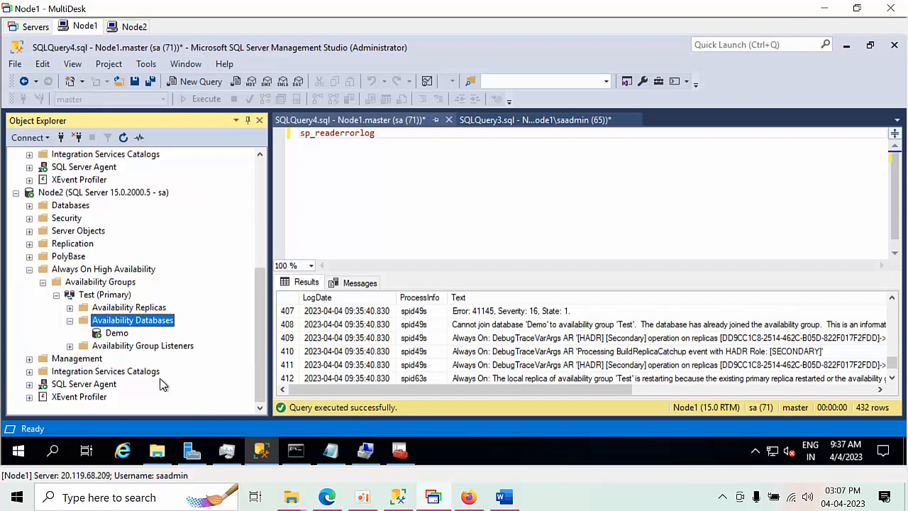
Step: Check the actions available for Demo on Node2, and list the Test group's availability replicas and listeners
{"action": "right_click", "coordinate": [117, 334]}
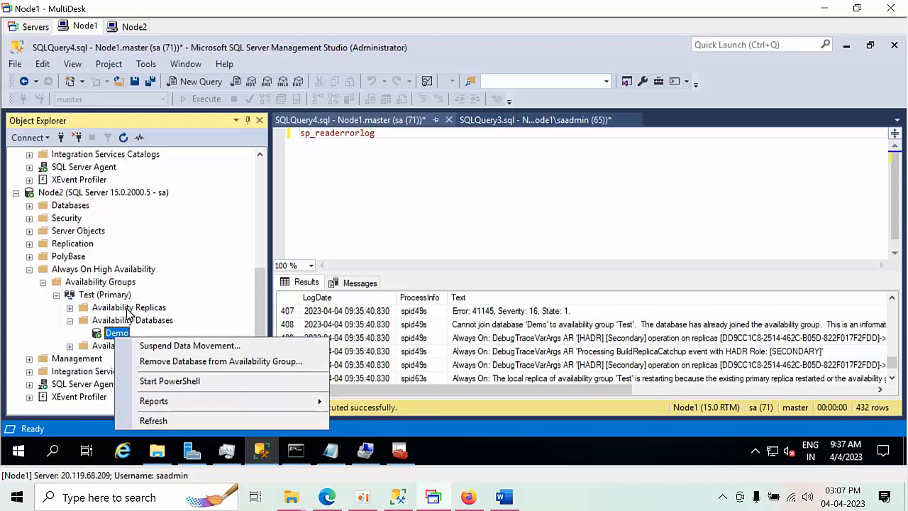
{"action": "left_click", "coordinate": [129, 310]}
{"action": "double_click", "coordinate": [129, 311]}
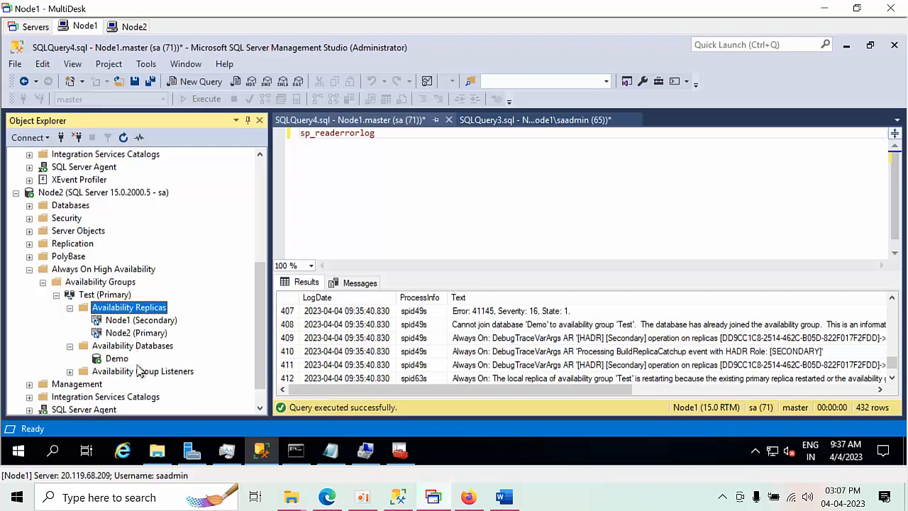
{"action": "left_click", "coordinate": [140, 373]}
{"action": "double_click", "coordinate": [139, 373]}
{"action": "left_click", "coordinate": [145, 384]}
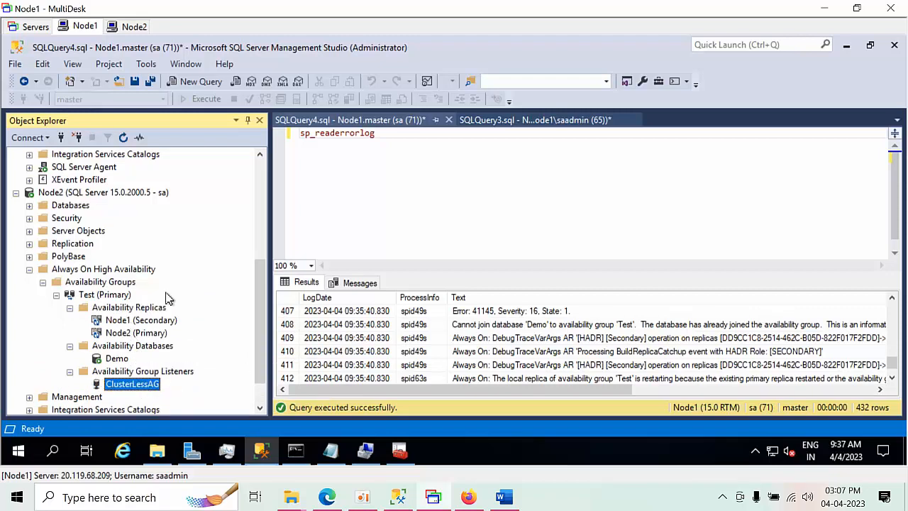
Step: Refresh the Demo database on Node1 and recheck its synchronization state
{"action": "scroll", "coordinate": [168, 296], "scroll_direction": "up", "scroll_amount": 5}
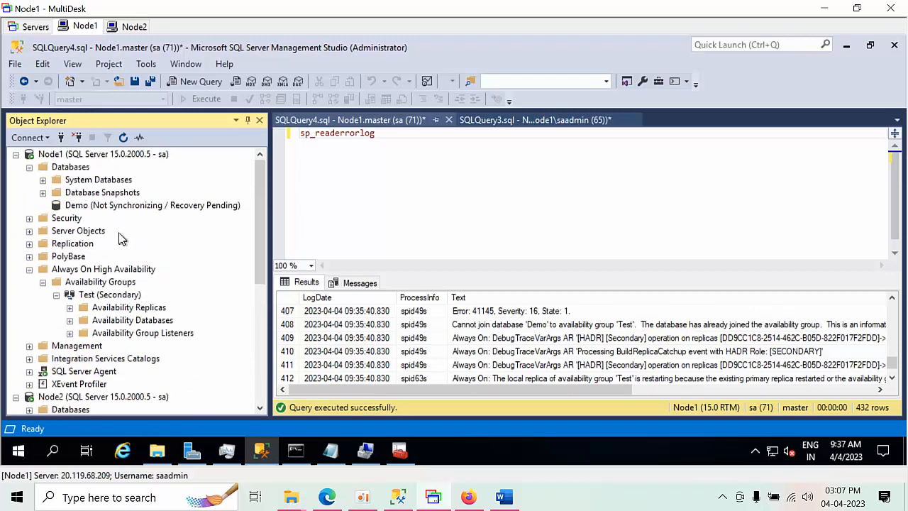
{"action": "left_click", "coordinate": [109, 208]}
{"action": "left_click", "coordinate": [123, 137]}
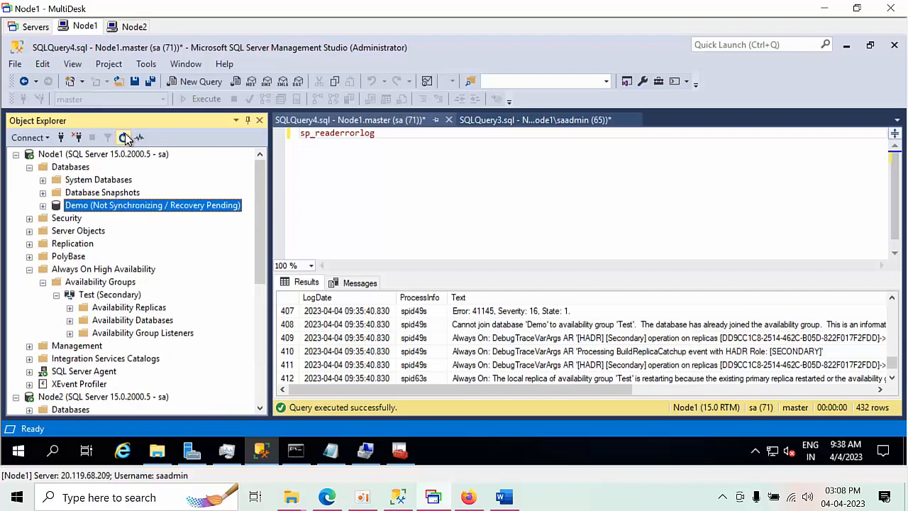
Step: Rerun sp_readerrorlog on Node1 and inspect the newest entries about Demo with the Text column widened
{"action": "left_click", "coordinate": [395, 174]}
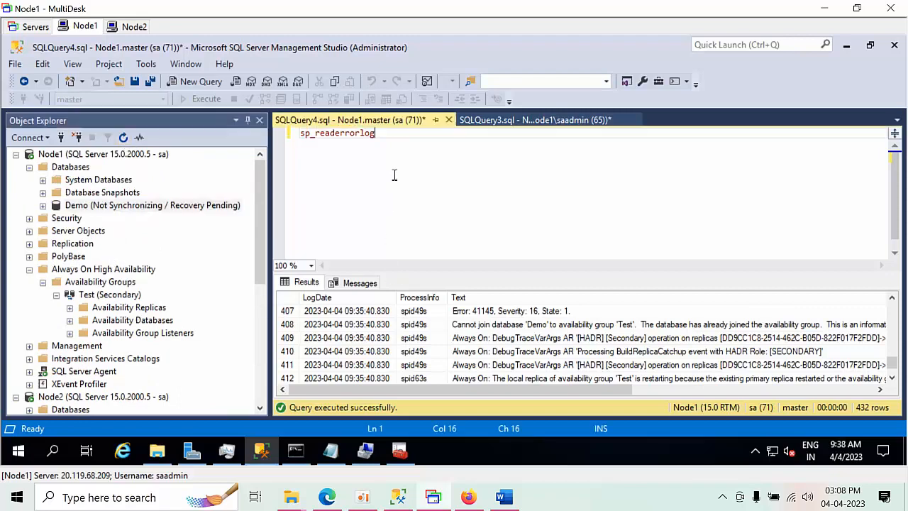
{"action": "left_click", "coordinate": [212, 100]}
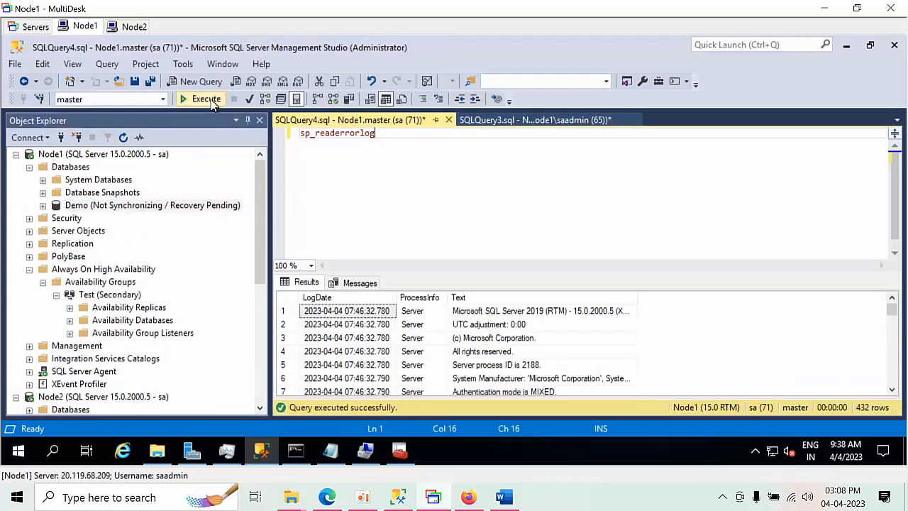
{"action": "left_click", "coordinate": [215, 106]}
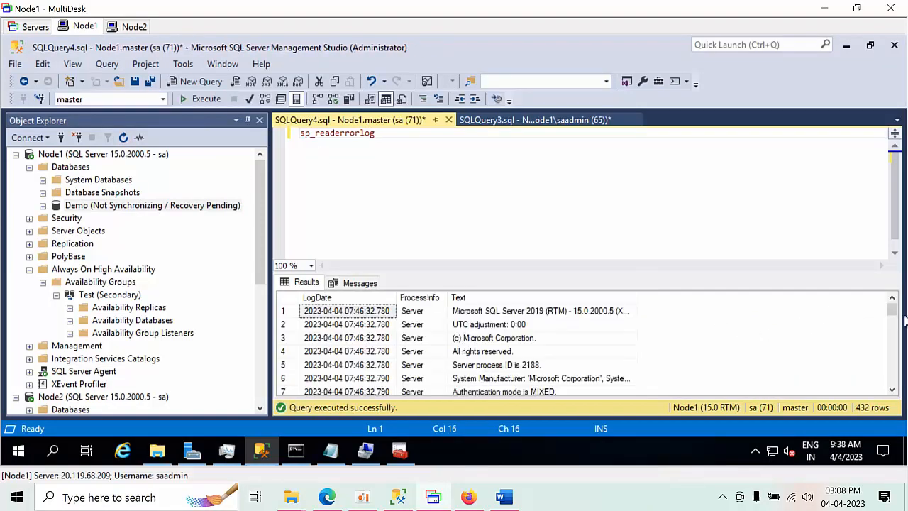
{"action": "left_click_drag", "start_coordinate": [892, 310], "coordinate": [893, 401]}
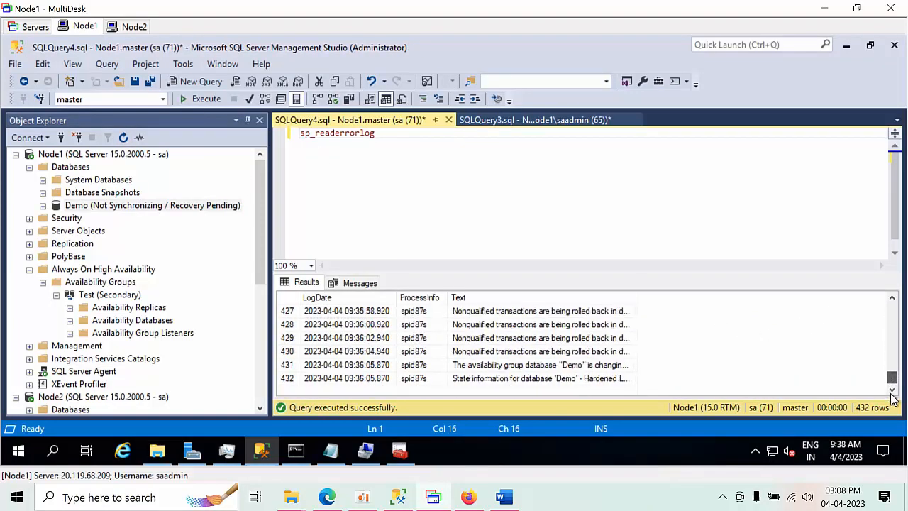
{"action": "double_click", "coordinate": [636, 296]}
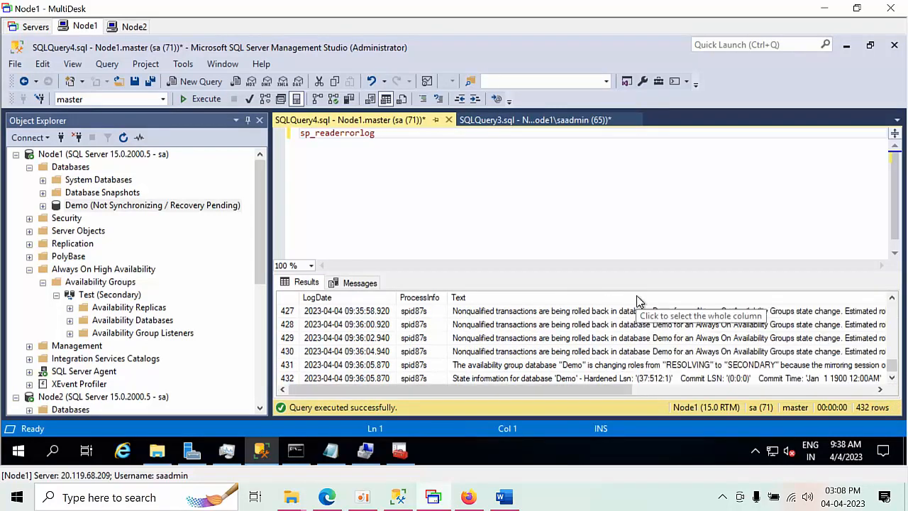
{"action": "left_click", "coordinate": [700, 378]}
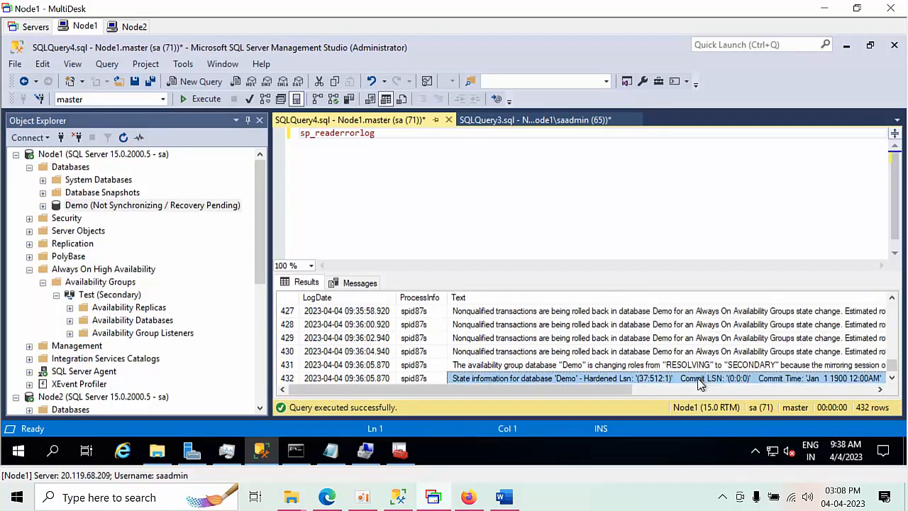
{"action": "left_click", "coordinate": [475, 175]}
{"action": "scroll", "coordinate": [532, 320], "scroll_direction": "down", "scroll_amount": 1}
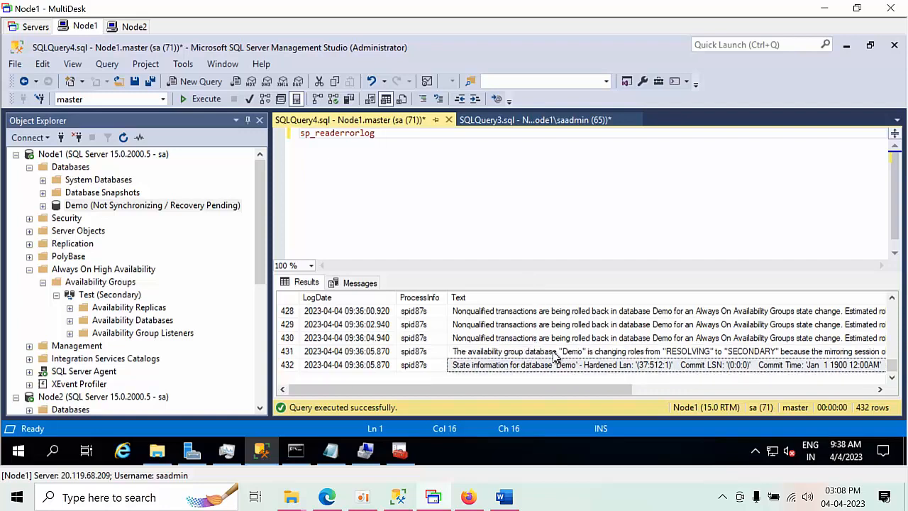
Step: Execute sp_readerrorlog again, go to the end of the log, and fit the Text column to the full messages
{"action": "left_click", "coordinate": [202, 100]}
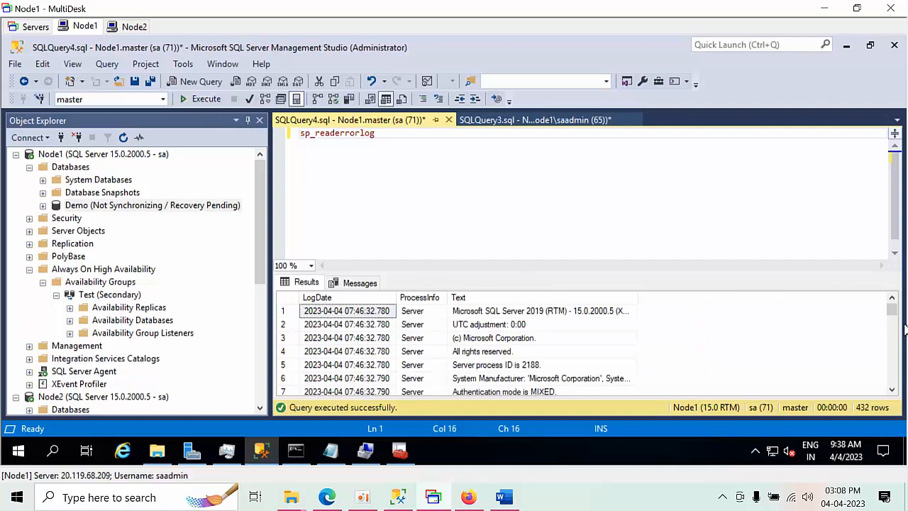
{"action": "left_click_drag", "start_coordinate": [898, 305], "coordinate": [892, 397]}
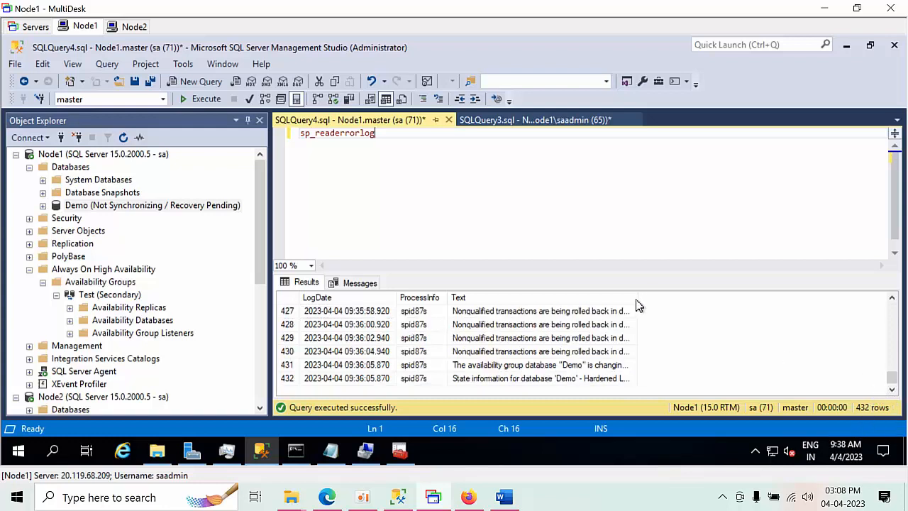
{"action": "double_click", "coordinate": [634, 300]}
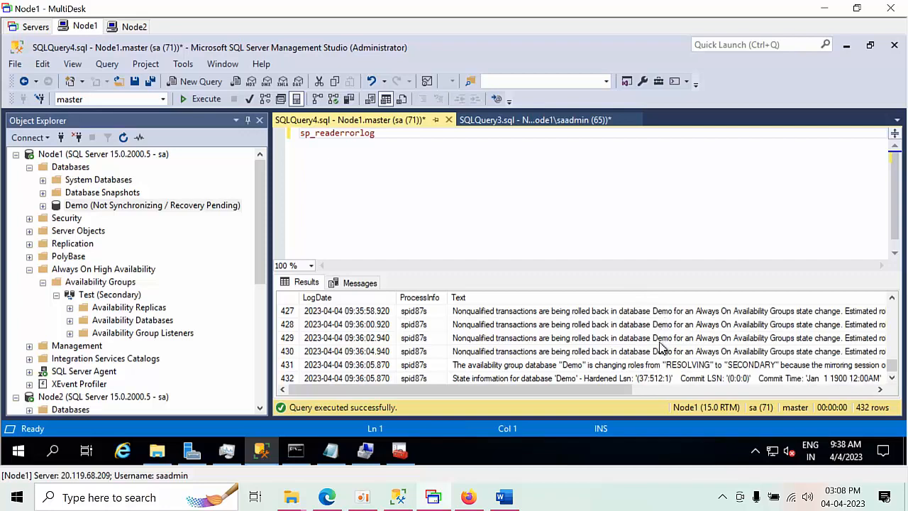
Step: Read the log entries on Demo's role changes, parallel redo, replica connection and transaction rollback through to the newest one
{"action": "left_click", "coordinate": [660, 340]}
{"action": "scroll", "coordinate": [659, 348], "scroll_direction": "up", "scroll_amount": 3}
{"action": "scroll", "coordinate": [660, 348], "scroll_direction": "up", "scroll_amount": 2}
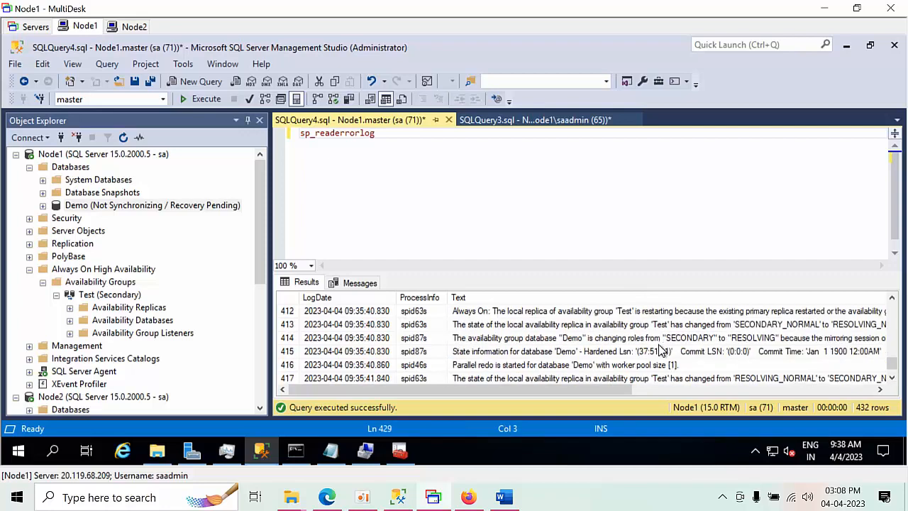
{"action": "scroll", "coordinate": [660, 351], "scroll_direction": "down", "scroll_amount": 1}
{"action": "left_click", "coordinate": [571, 329]}
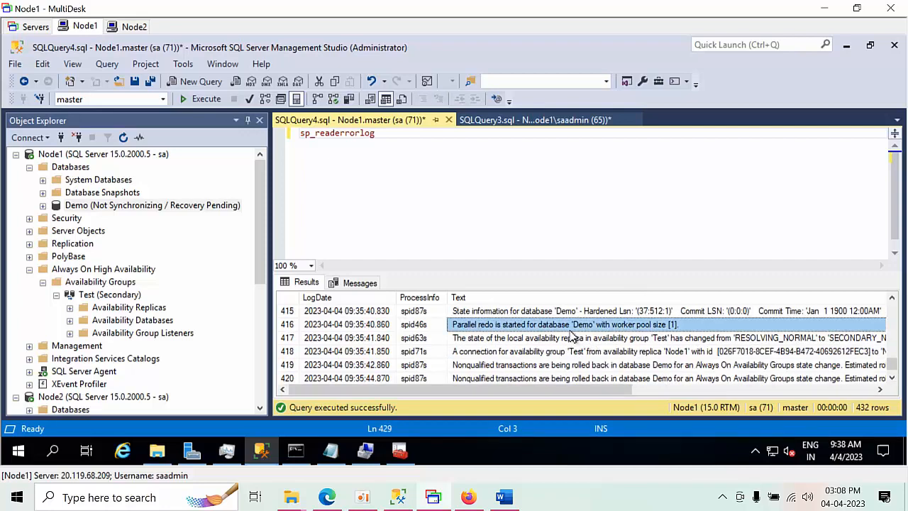
{"action": "left_click", "coordinate": [576, 351]}
{"action": "left_click", "coordinate": [576, 364]}
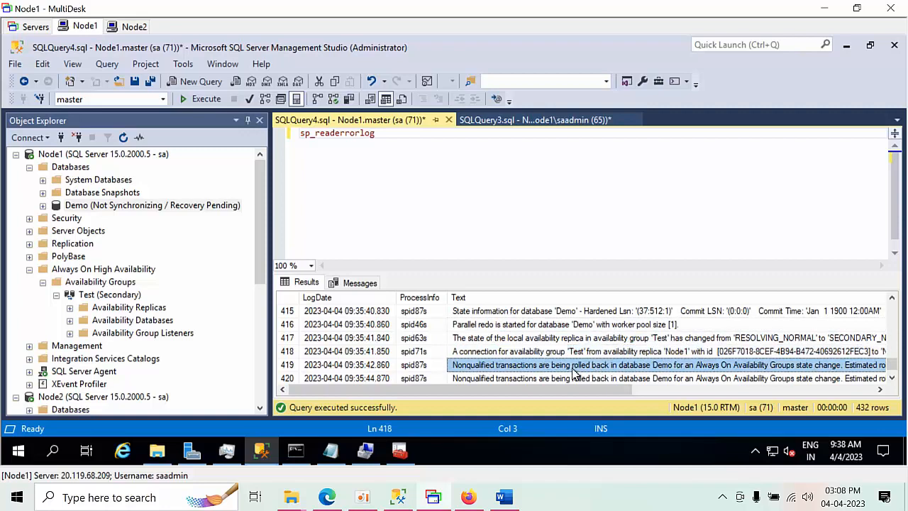
{"action": "left_click", "coordinate": [574, 380]}
{"action": "scroll", "coordinate": [573, 368], "scroll_direction": "down", "scroll_amount": 5}
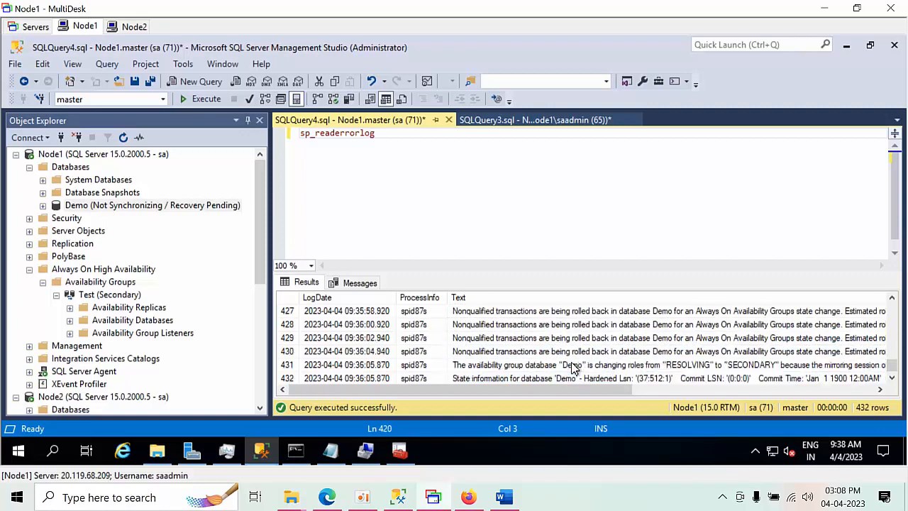
{"action": "scroll", "coordinate": [573, 368], "scroll_direction": "up", "scroll_amount": 2}
{"action": "scroll", "coordinate": [574, 368], "scroll_direction": "down", "scroll_amount": 2}
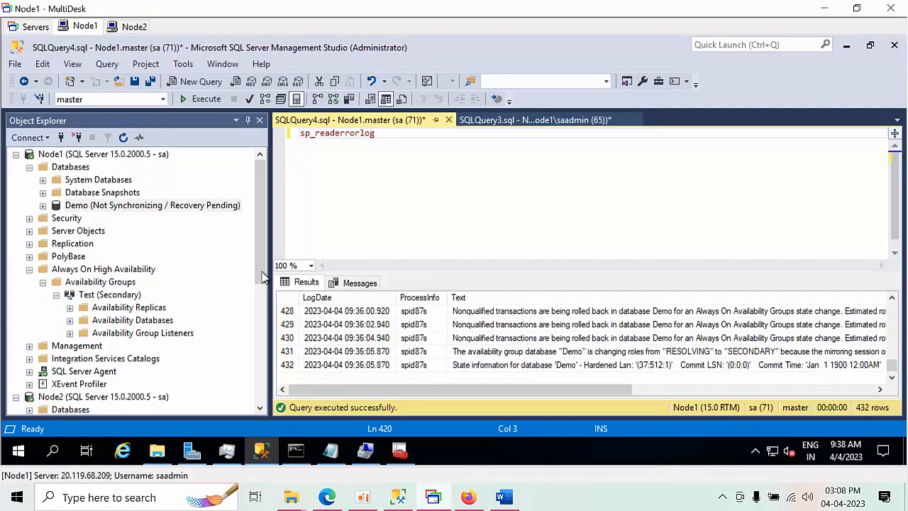
{"action": "left_click", "coordinate": [106, 209]}
{"action": "left_click", "coordinate": [106, 207]}
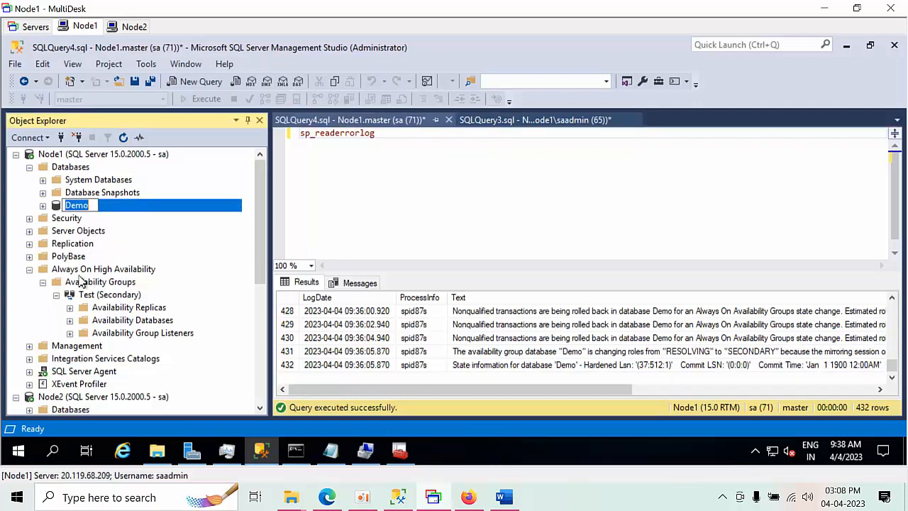
{"action": "left_click", "coordinate": [84, 281]}
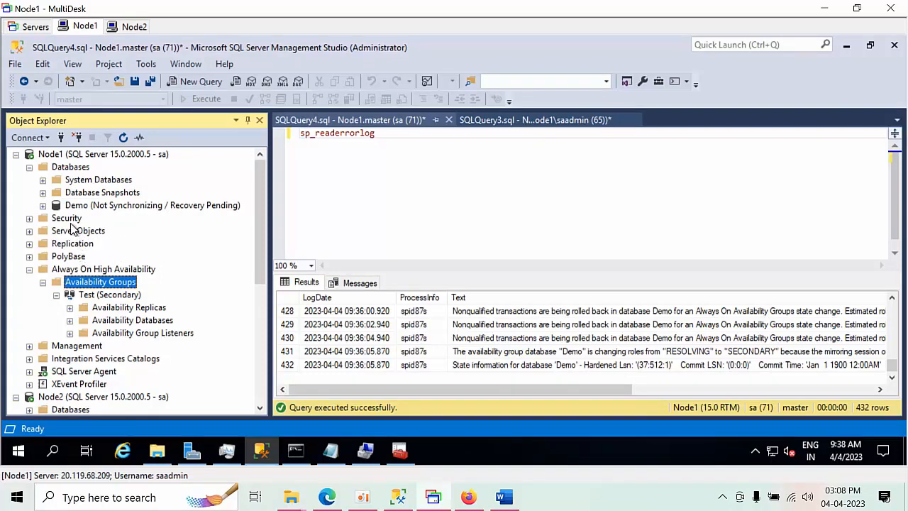
Step: Check the server roles of the NT AUTHORITY\ANONYMOUS LOGON login on Node1, and close its properties without changes
{"action": "double_click", "coordinate": [71, 221]}
{"action": "double_click", "coordinate": [78, 232]}
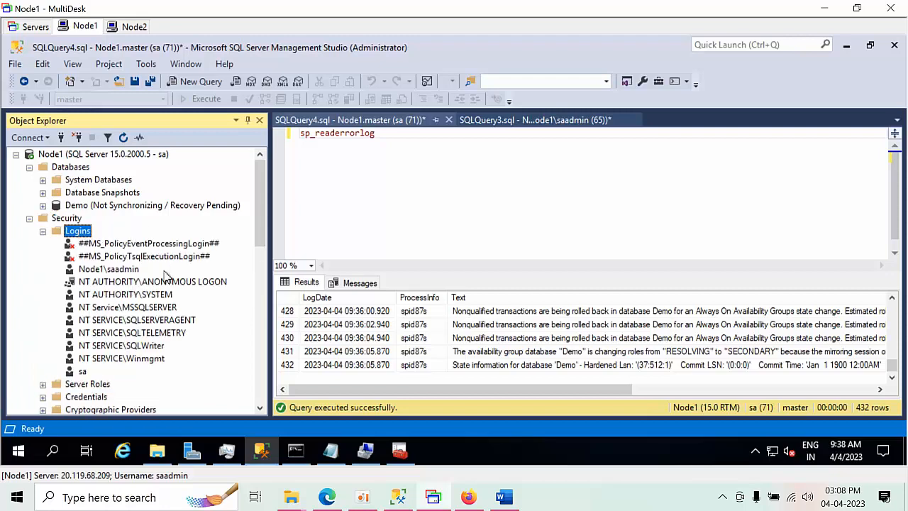
{"action": "double_click", "coordinate": [149, 280]}
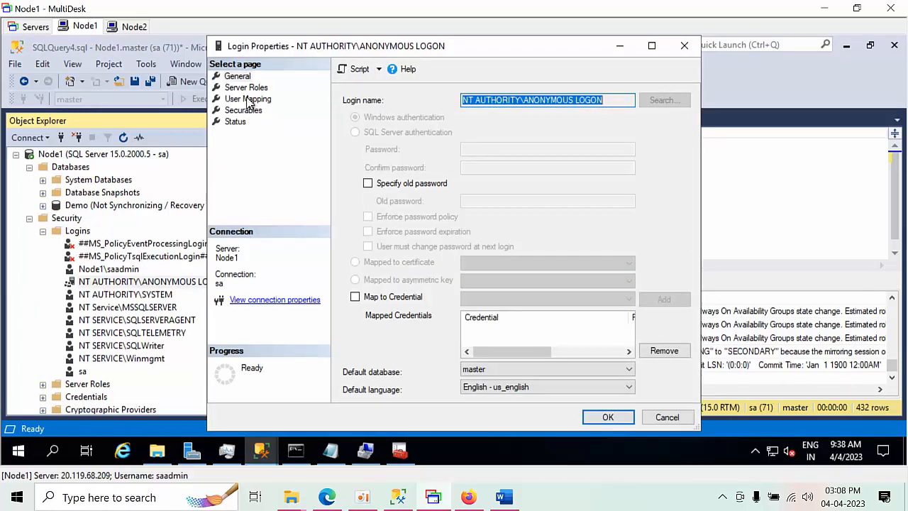
{"action": "left_click", "coordinate": [256, 90]}
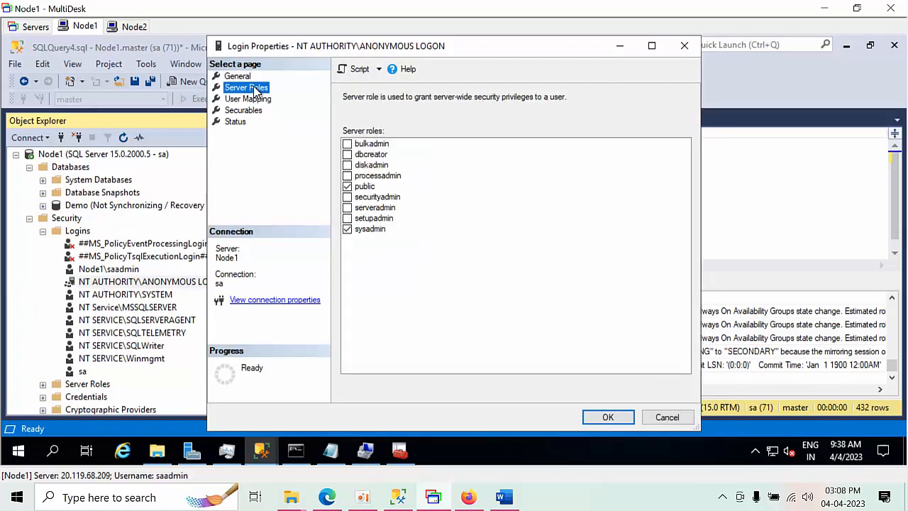
{"action": "left_click", "coordinate": [667, 418]}
Step: Expand the logins on Node2 and check the server roles of NT AUTHORITY\ANONYMOUS LOGON there
{"action": "scroll", "coordinate": [195, 311], "scroll_direction": "down", "scroll_amount": 5}
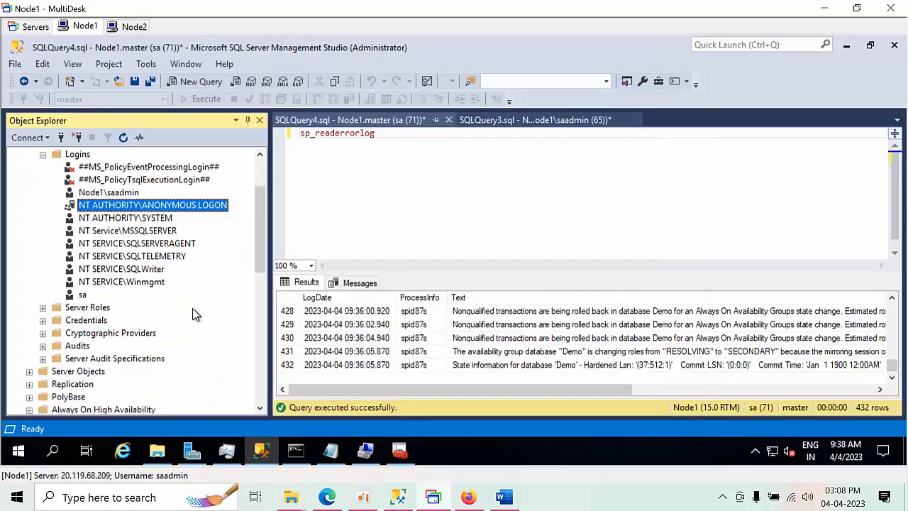
{"action": "scroll", "coordinate": [198, 315], "scroll_direction": "down", "scroll_amount": 1}
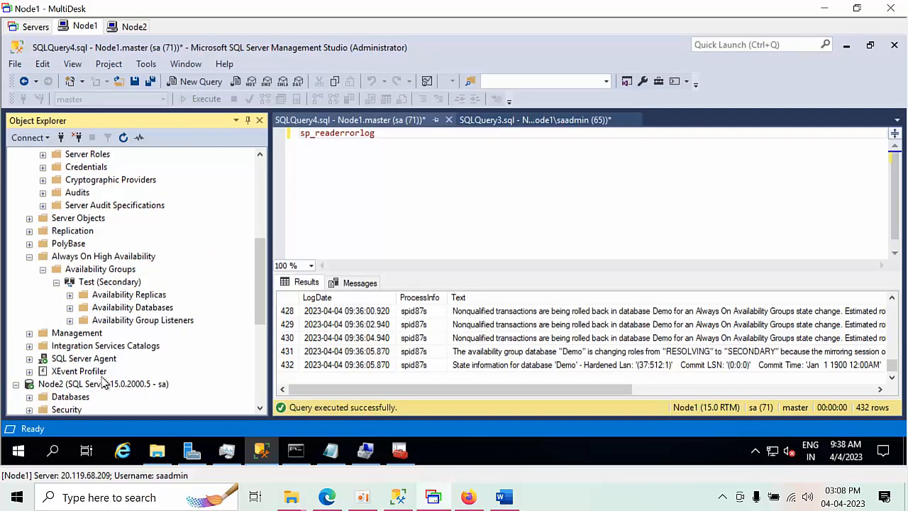
{"action": "scroll", "coordinate": [107, 383], "scroll_direction": "down", "scroll_amount": 6}
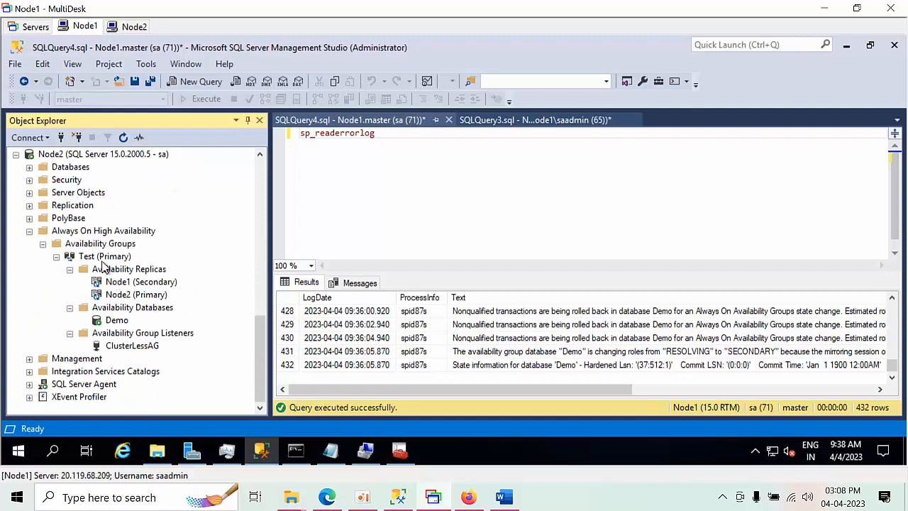
{"action": "scroll", "coordinate": [102, 264], "scroll_direction": "up", "scroll_amount": 3}
{"action": "double_click", "coordinate": [68, 295]}
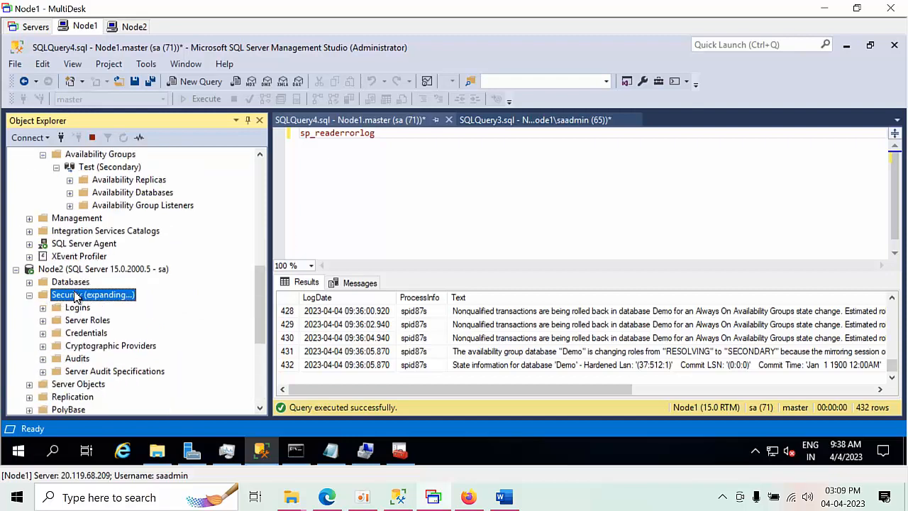
{"action": "double_click", "coordinate": [84, 310]}
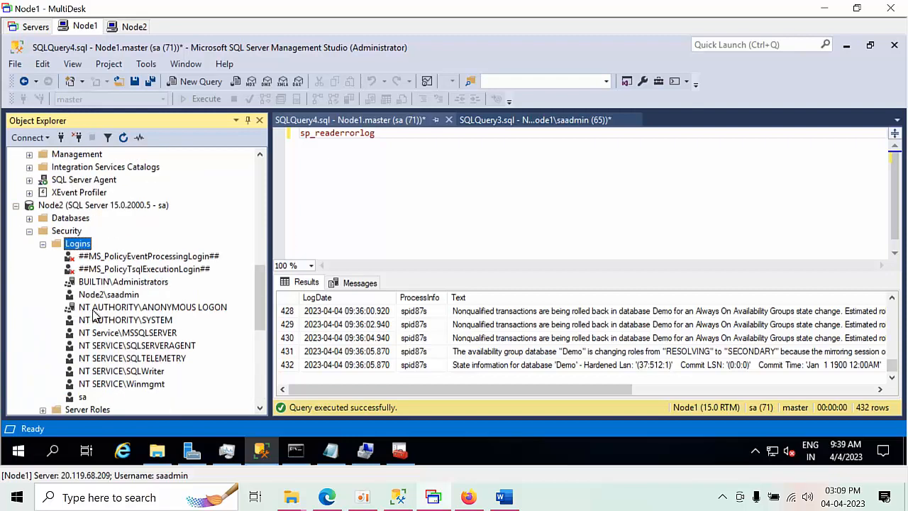
{"action": "left_click", "coordinate": [117, 307]}
{"action": "double_click", "coordinate": [117, 307]}
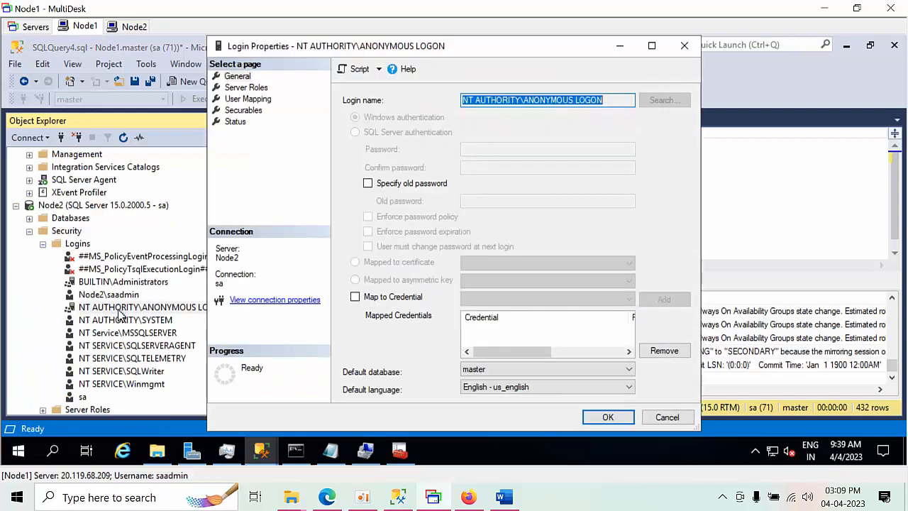
{"action": "left_click", "coordinate": [254, 89]}
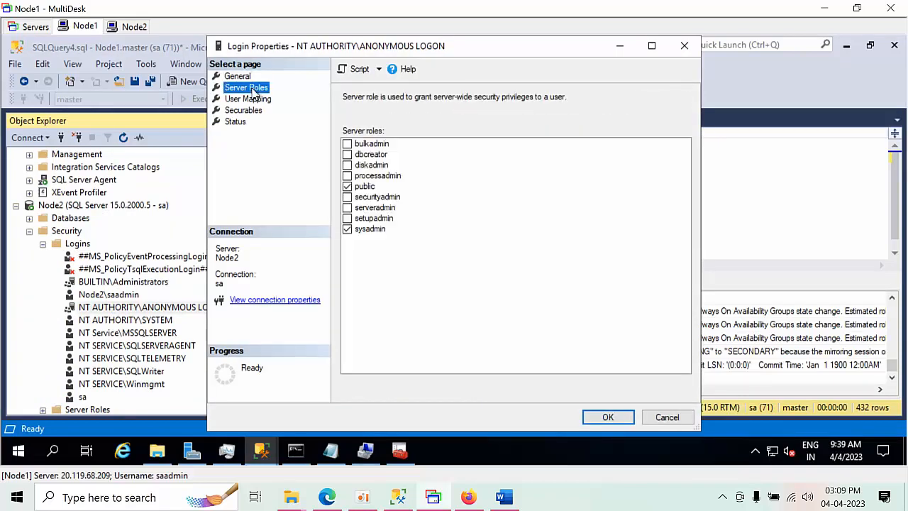
Step: Close the anonymous logon's properties, then check the server roles of NT AUTHORITY\SYSTEM on Node2 without changing anything
{"action": "left_click", "coordinate": [671, 419]}
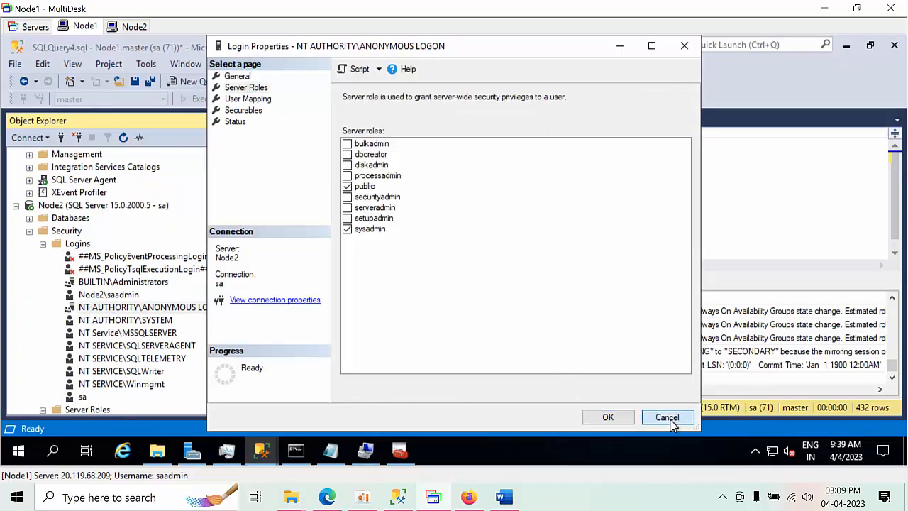
{"action": "double_click", "coordinate": [152, 321]}
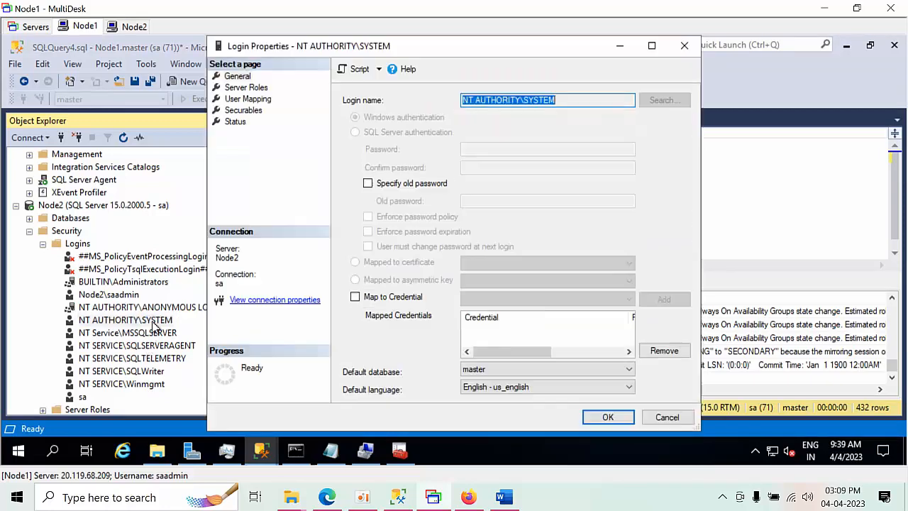
{"action": "left_click", "coordinate": [248, 88]}
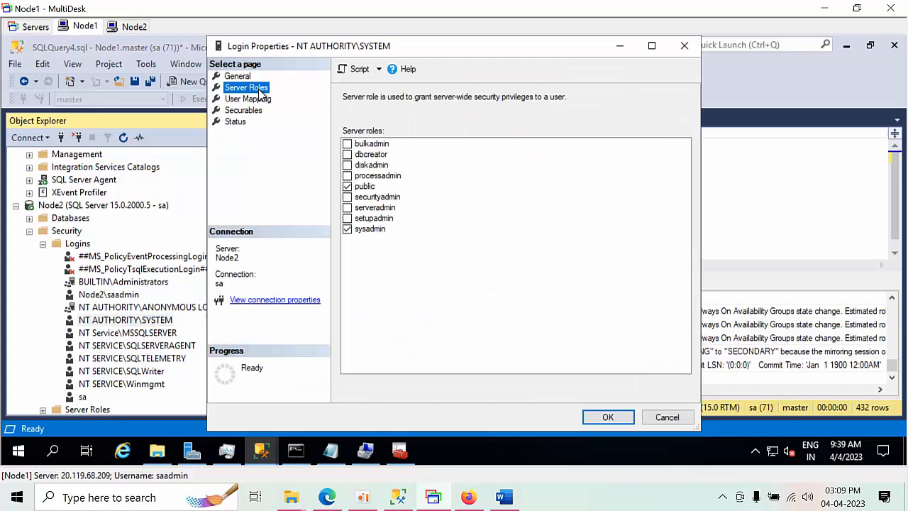
{"action": "left_click", "coordinate": [668, 419]}
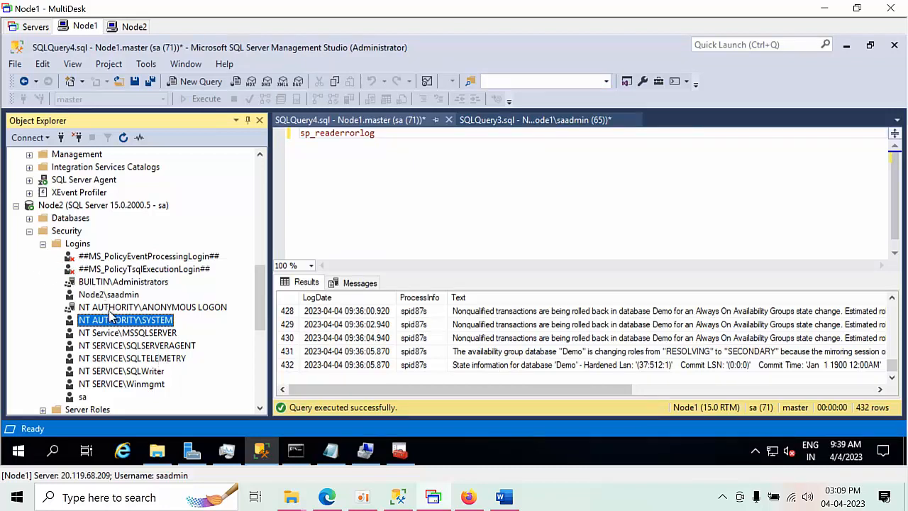
{"action": "left_click", "coordinate": [153, 359]}
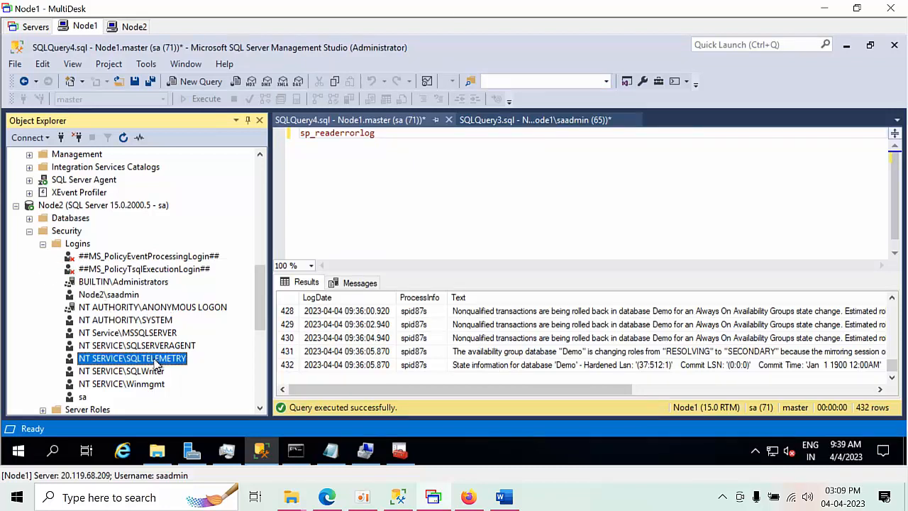
{"action": "left_click", "coordinate": [162, 337]}
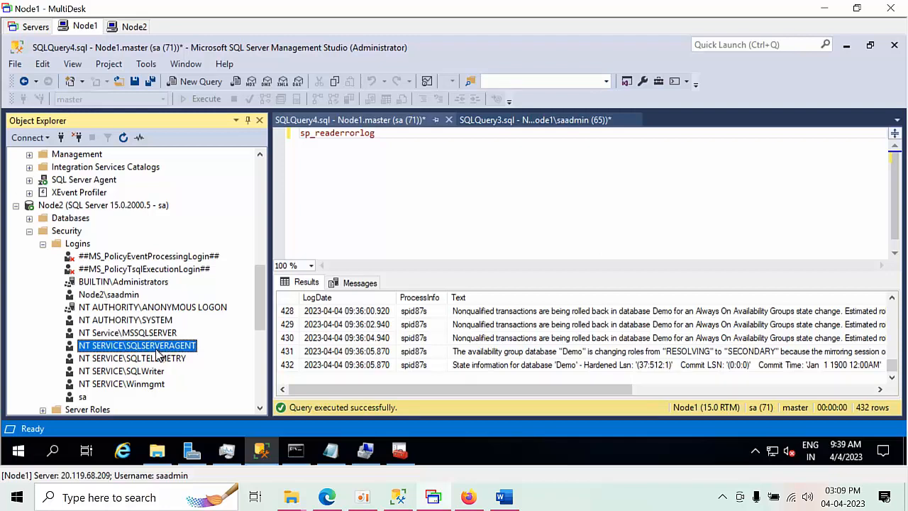
Step: Refresh the Node1 server tree, expand its databases again and check the status and available actions of Demo
{"action": "scroll", "coordinate": [160, 352], "scroll_direction": "up", "scroll_amount": 10}
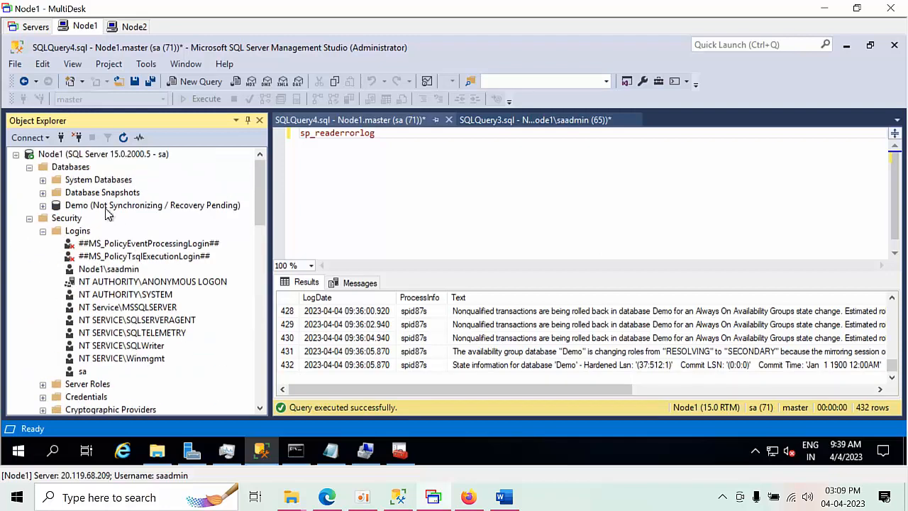
{"action": "left_click", "coordinate": [82, 158]}
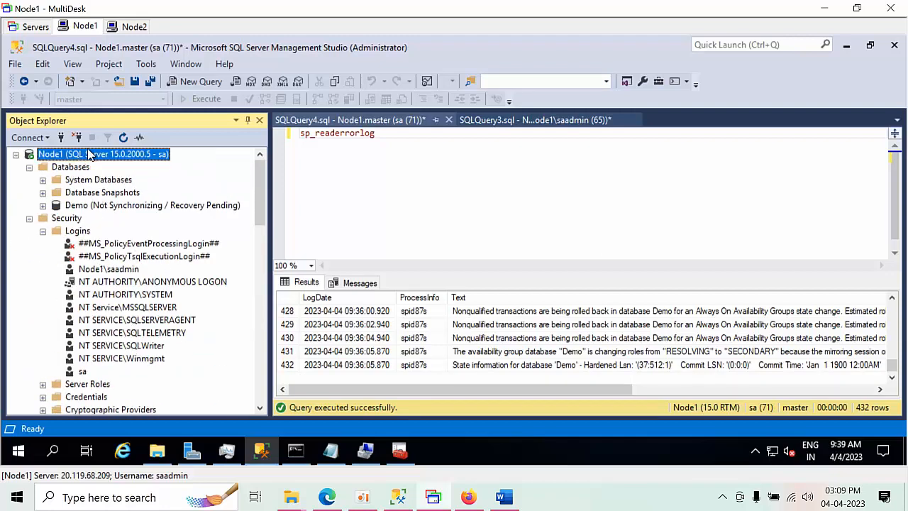
{"action": "left_click", "coordinate": [125, 137]}
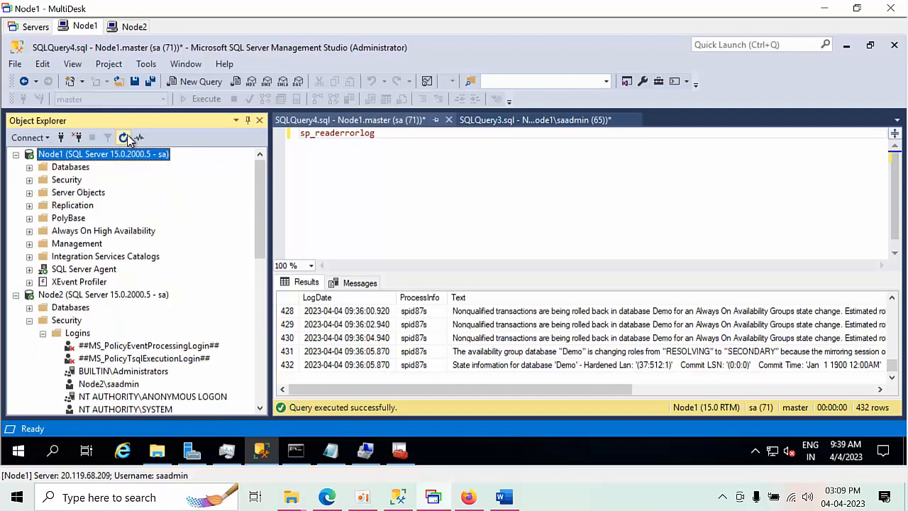
{"action": "double_click", "coordinate": [80, 168]}
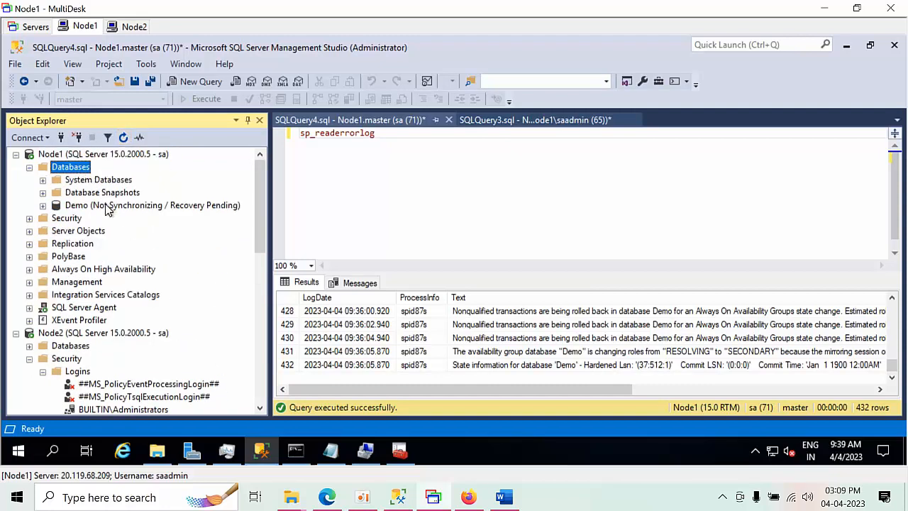
{"action": "left_click", "coordinate": [108, 206]}
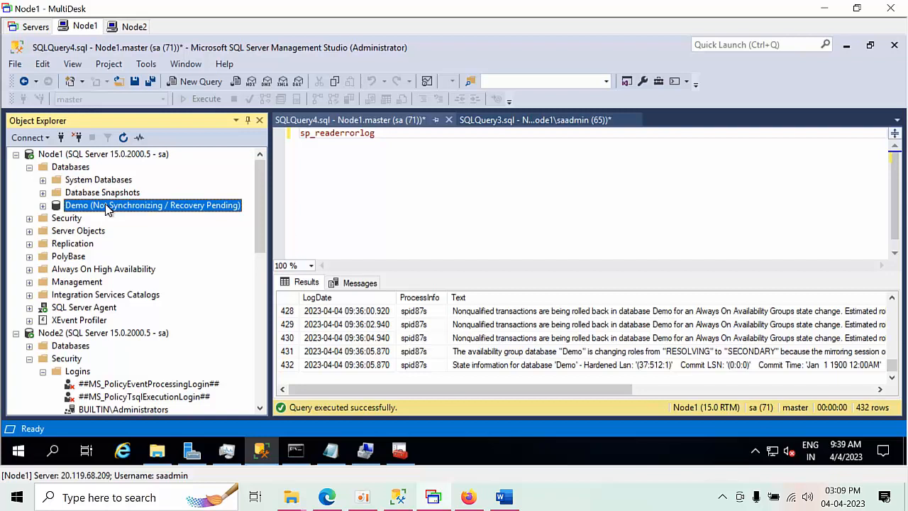
{"action": "right_click", "coordinate": [106, 207]}
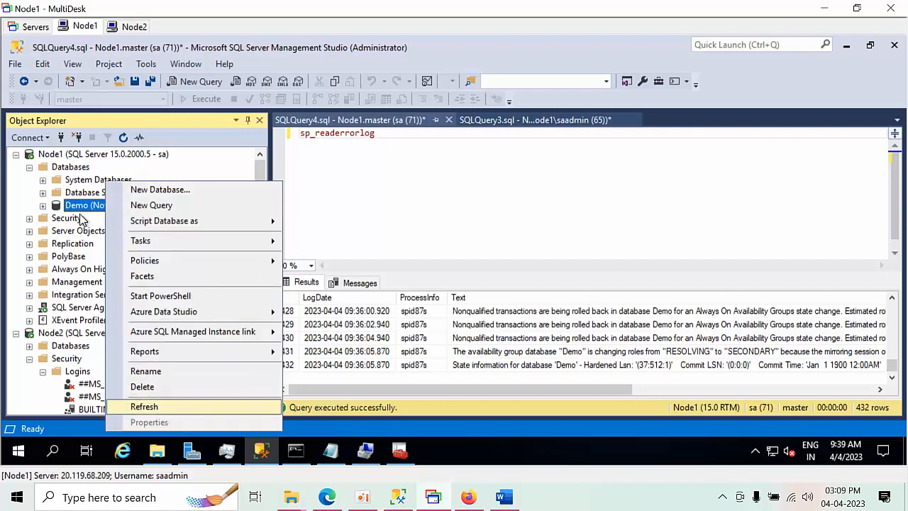
Step: Copy the default data location path from the database settings in Node1's server properties
{"action": "left_click", "coordinate": [64, 154]}
{"action": "right_click", "coordinate": [64, 154]}
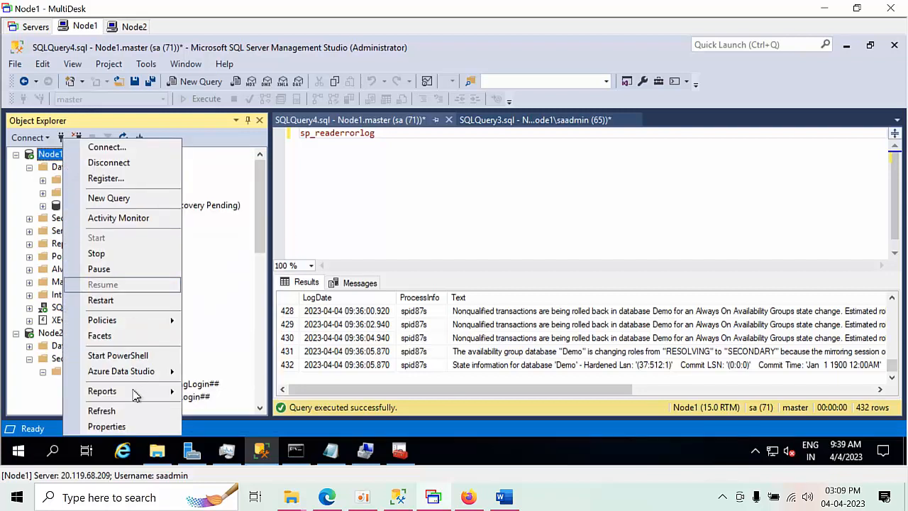
{"action": "left_click", "coordinate": [128, 424]}
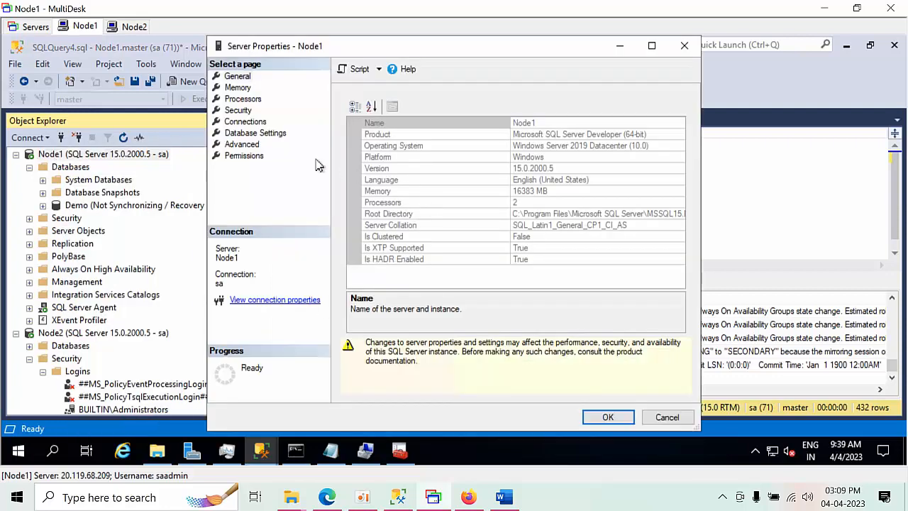
{"action": "left_click", "coordinate": [247, 154]}
{"action": "left_click", "coordinate": [244, 146]}
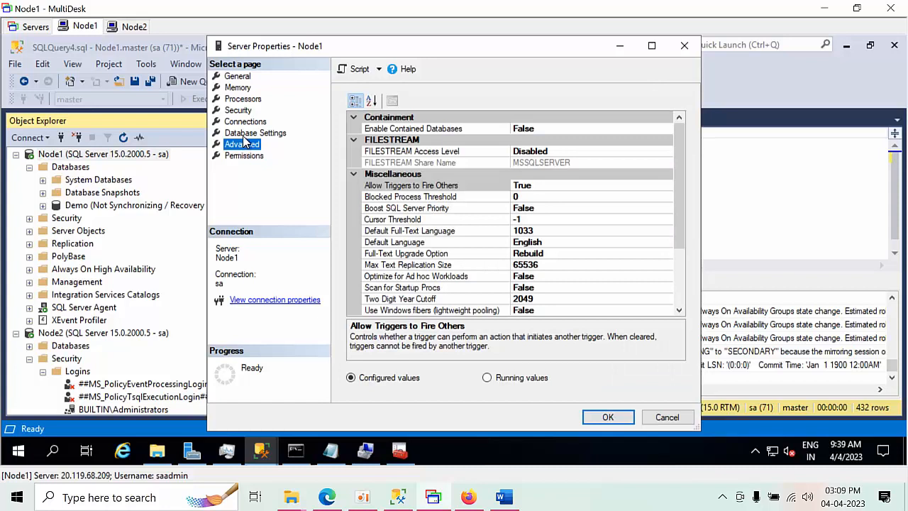
{"action": "left_click", "coordinate": [246, 135]}
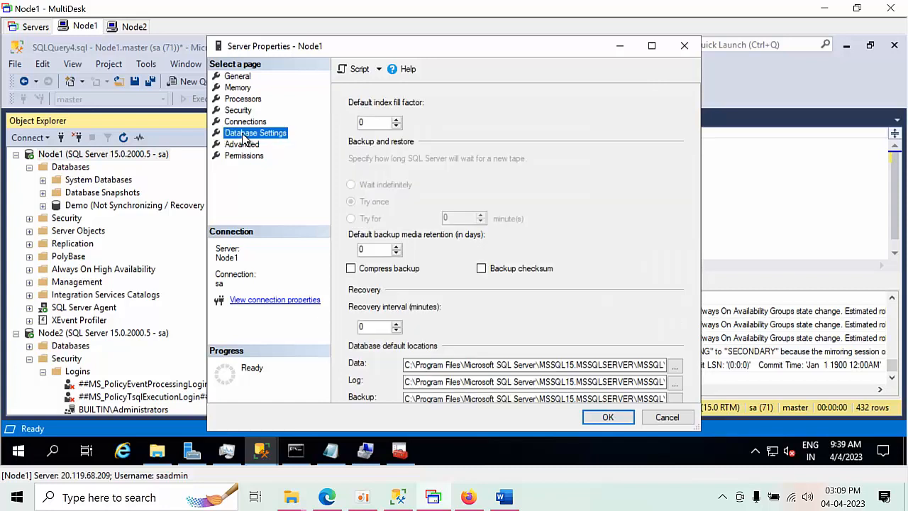
{"action": "left_click", "coordinate": [456, 364]}
{"action": "key", "text": "ctrl+a"}
{"action": "key", "text": "ctrl+c"}
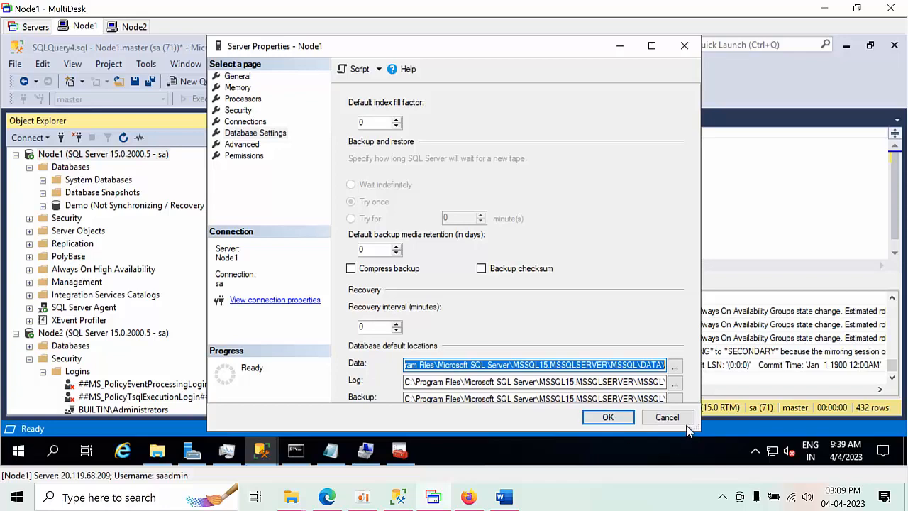
Step: Switch to File Explorer on Node1 and open the SQL Server DATA folder using the copied path
{"action": "left_click", "coordinate": [156, 451]}
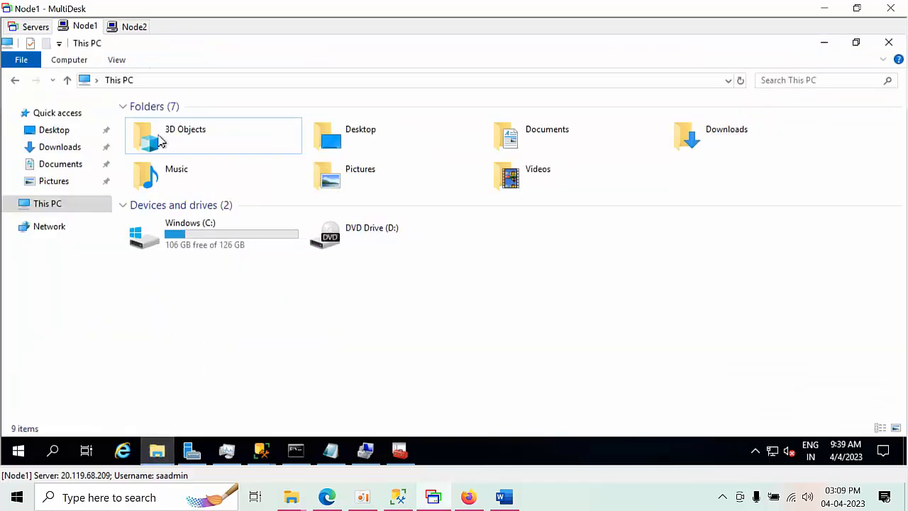
{"action": "double_click", "coordinate": [217, 231]}
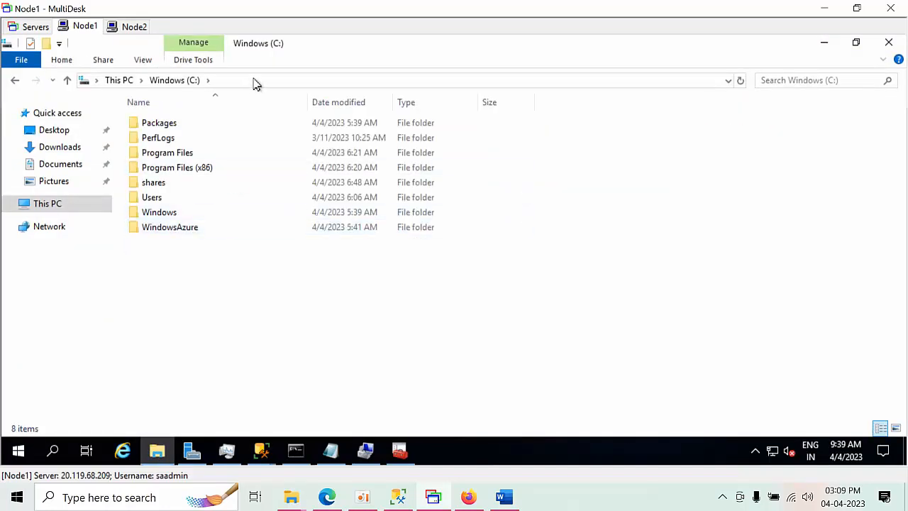
{"action": "left_click", "coordinate": [255, 80]}
{"action": "key", "text": "ctrl+v"}
{"action": "key", "text": "Return"}
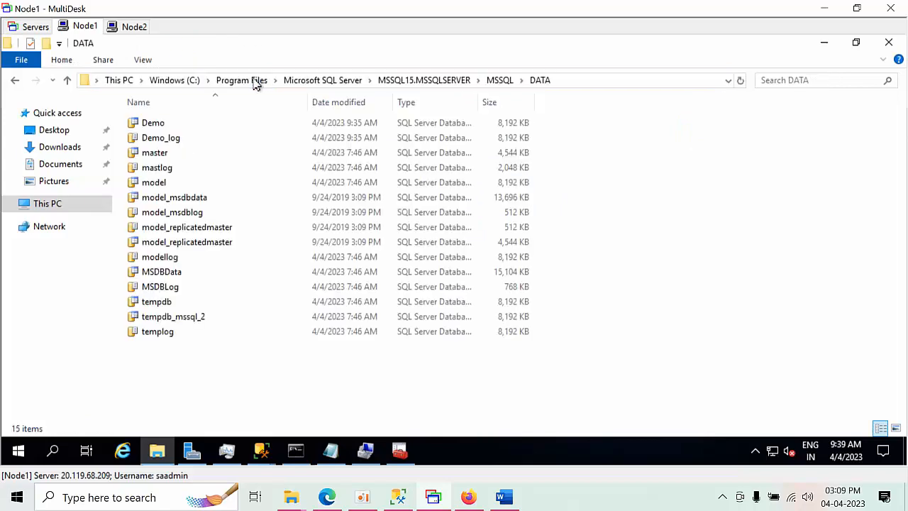
Step: Go up to the Microsoft SQL Server folder and review the groups and users in the MSSQL15.MSSQLSERVER folder's security properties
{"action": "left_click", "coordinate": [336, 82]}
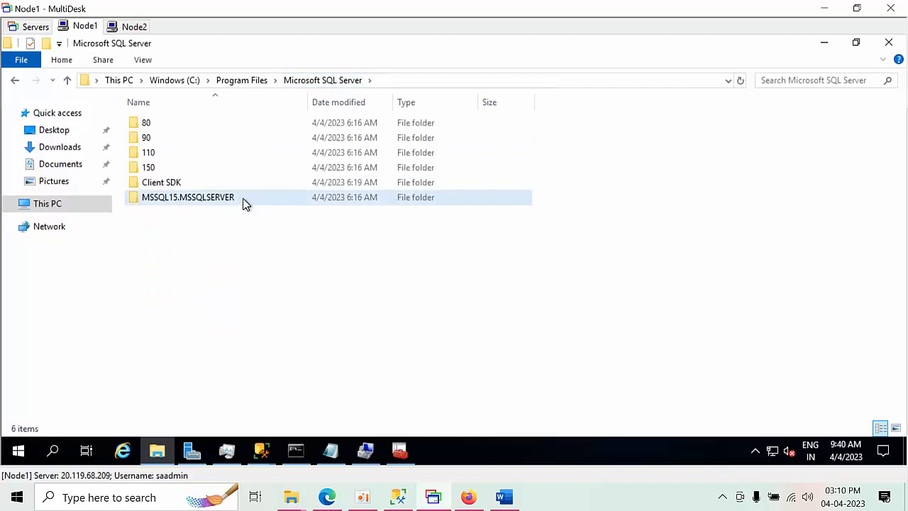
{"action": "right_click", "coordinate": [243, 198]}
{"action": "left_click", "coordinate": [300, 425]}
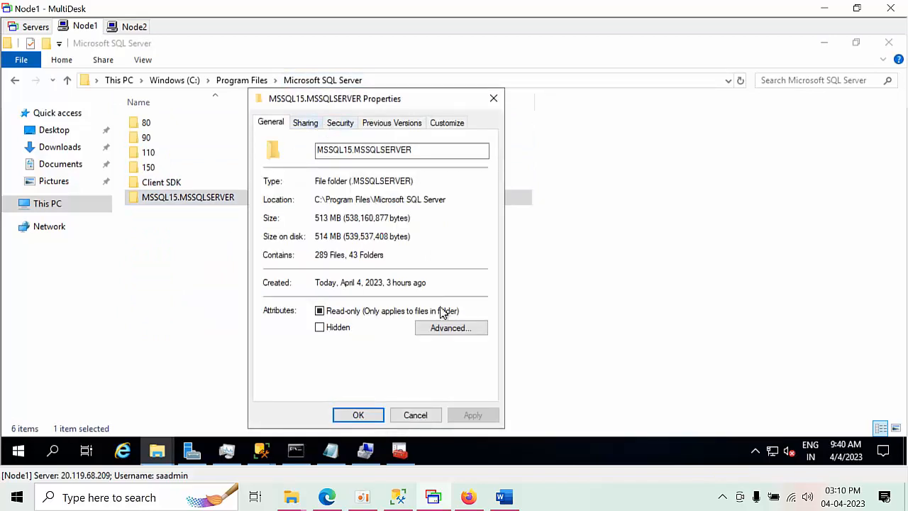
{"action": "left_click", "coordinate": [338, 124]}
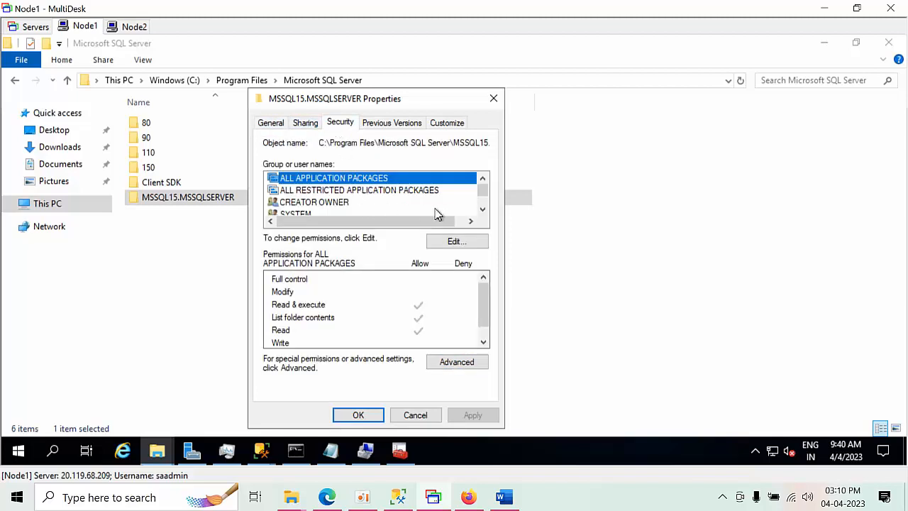
{"action": "left_click", "coordinate": [482, 210]}
{"action": "left_click", "coordinate": [482, 210]}
{"action": "left_click", "coordinate": [482, 210]}
{"action": "left_click", "coordinate": [483, 210]}
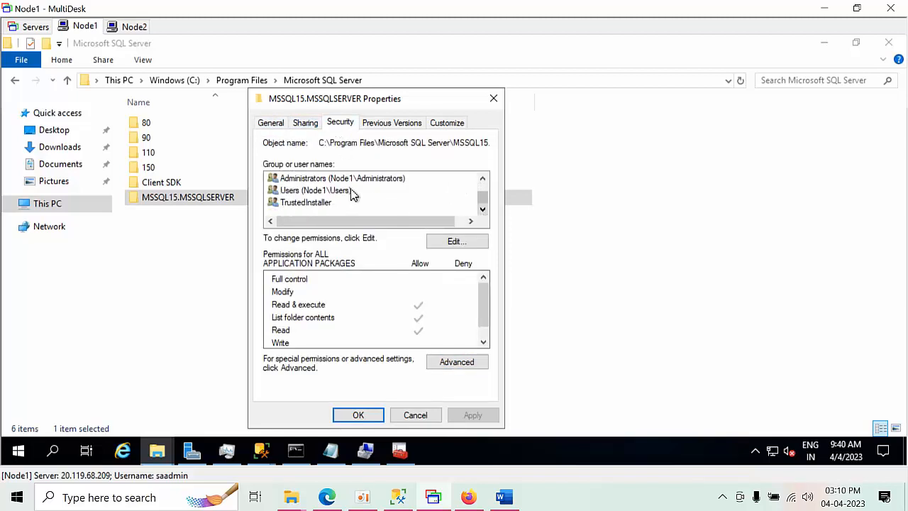
{"action": "left_click", "coordinate": [332, 193]}
Step: Open the MSSQL15.MSSQLSERVER permissions for editing and review the rights of Administrators, SYSTEM, CREATOR OWNER and both application package groups
{"action": "left_click", "coordinate": [444, 243]}
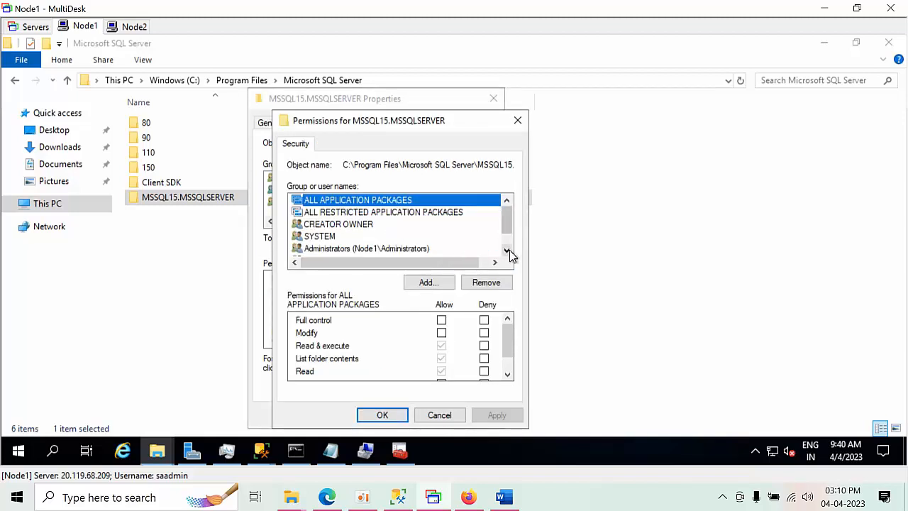
{"action": "left_click", "coordinate": [362, 250]}
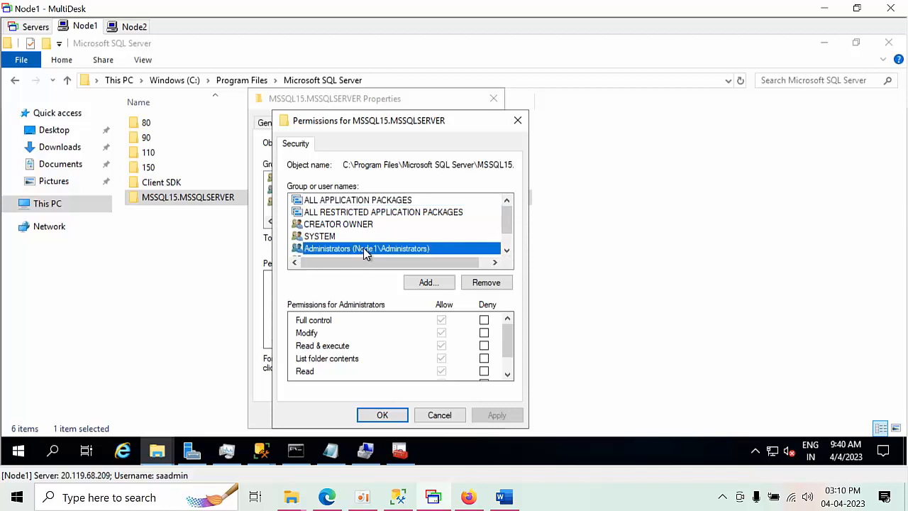
{"action": "left_click", "coordinate": [339, 237]}
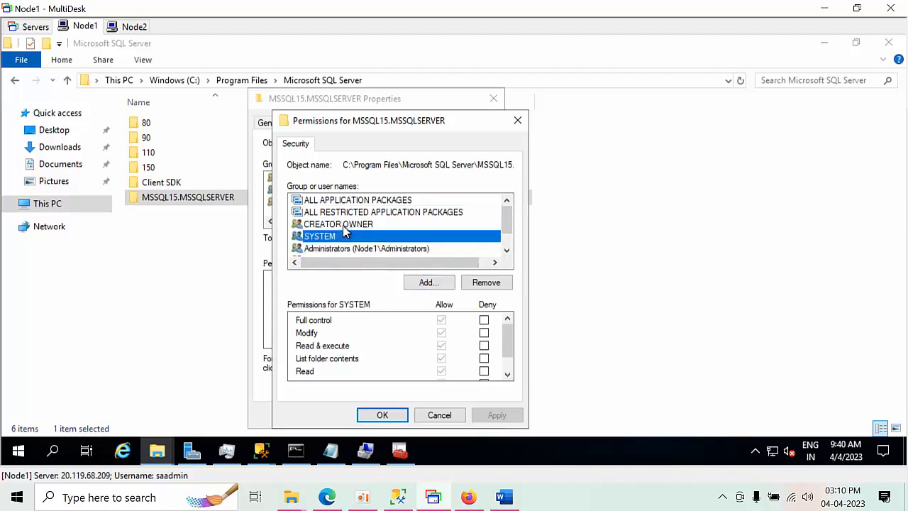
{"action": "left_click", "coordinate": [357, 229]}
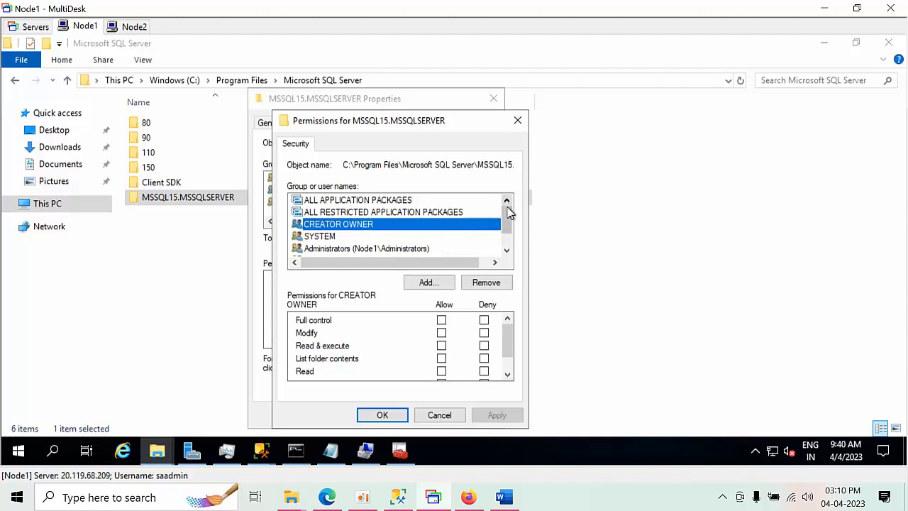
{"action": "left_click", "coordinate": [429, 212]}
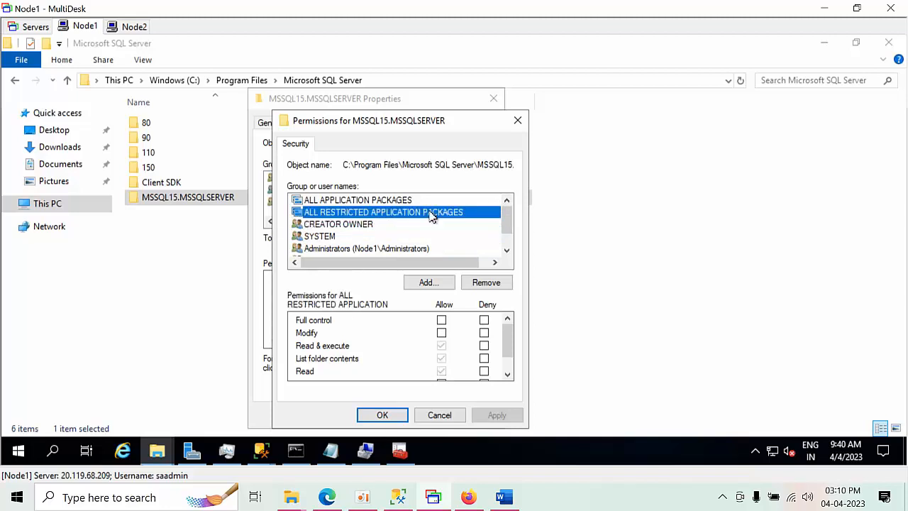
{"action": "left_click", "coordinate": [404, 202]}
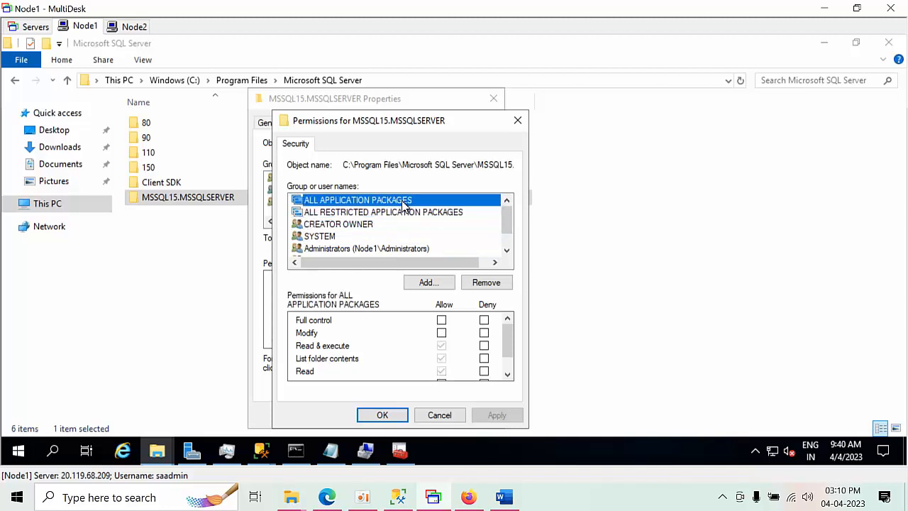
Step: Try to add "Nt Services" to the MSSQL15.MSSQLSERVER folder's permissions, checking the name against Node1
{"action": "left_click", "coordinate": [429, 283]}
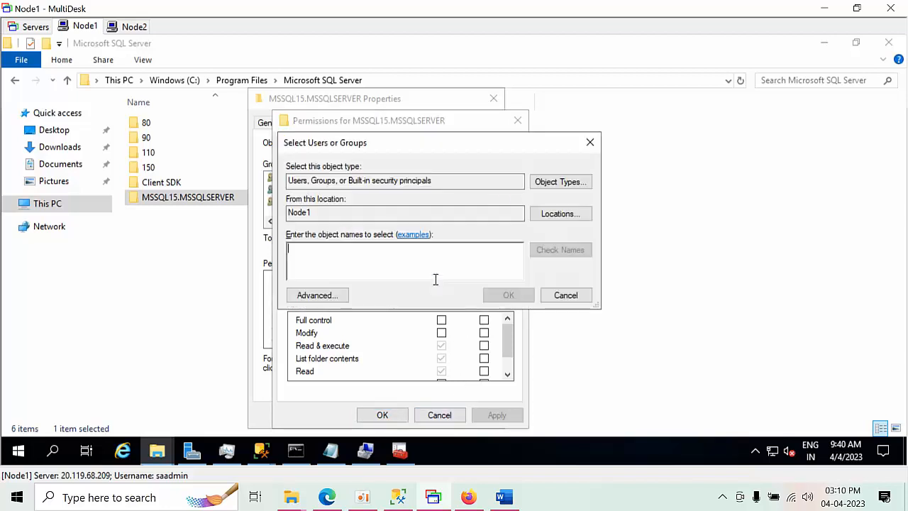
{"action": "type", "text": "Nt Services"}
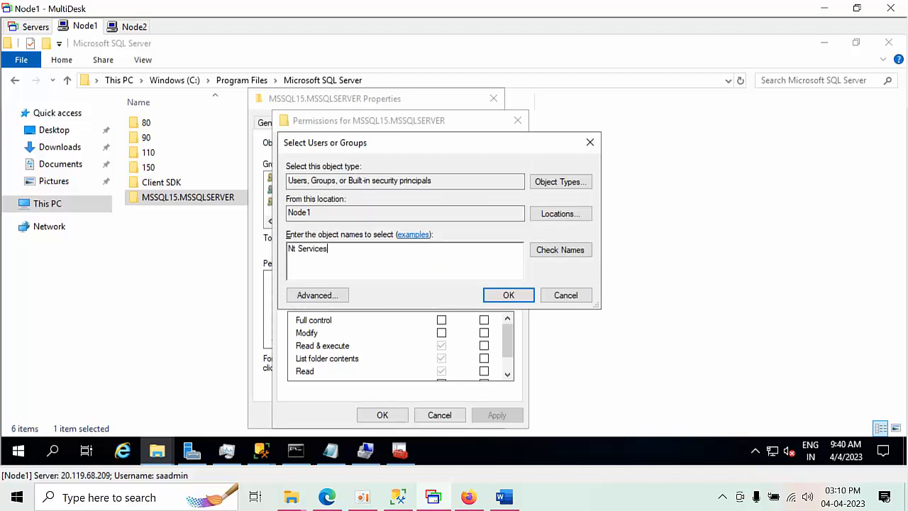
{"action": "left_click", "coordinate": [578, 256]}
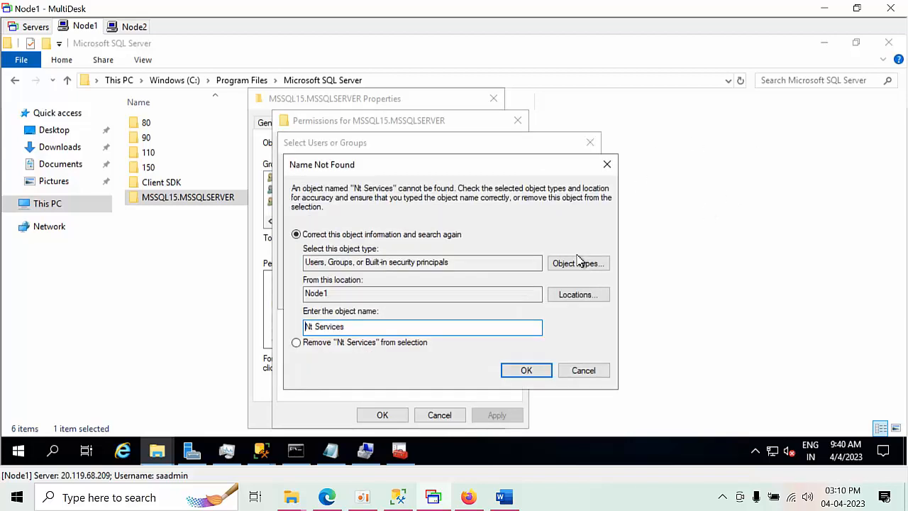
{"action": "left_click", "coordinate": [583, 371]}
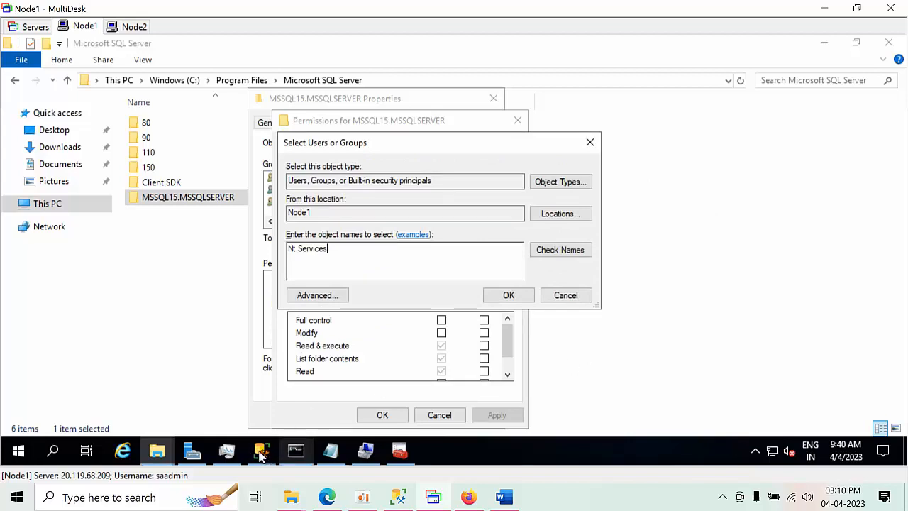
Step: Switch to SQL Server Configuration Manager and copy the logon account name NT Service\MSSQLSERVER from the SQL Server (MSSQLSERVER) service properties
{"action": "left_click", "coordinate": [399, 451]}
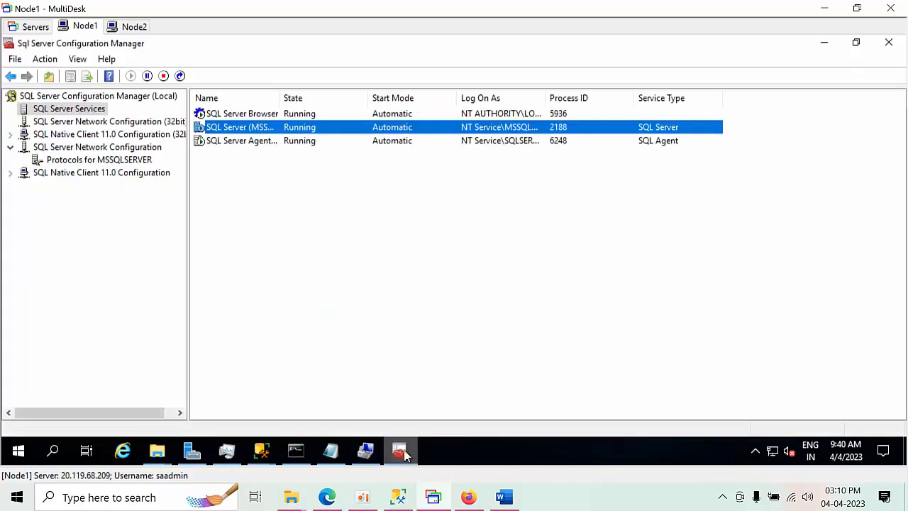
{"action": "double_click", "coordinate": [493, 133]}
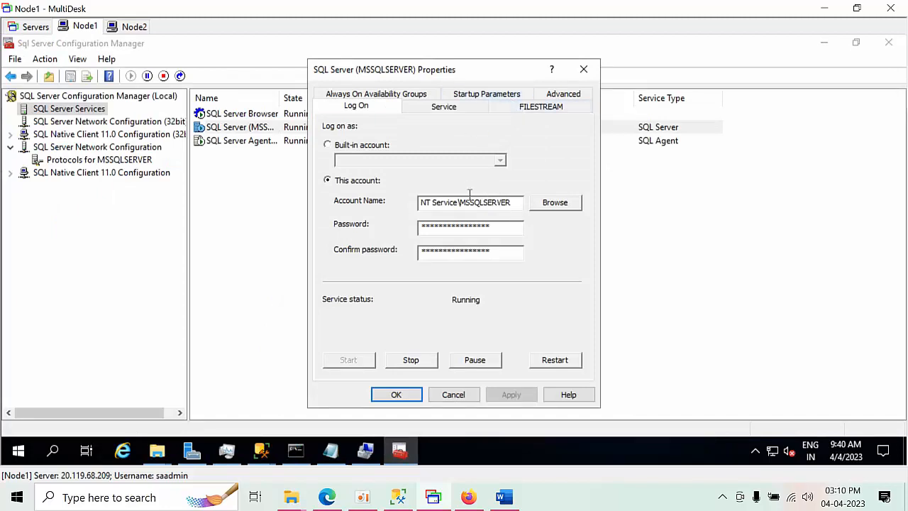
{"action": "left_click_drag", "start_coordinate": [512, 202], "coordinate": [369, 188]}
{"action": "key", "text": "ctrl+c"}
{"action": "left_click", "coordinate": [459, 398]}
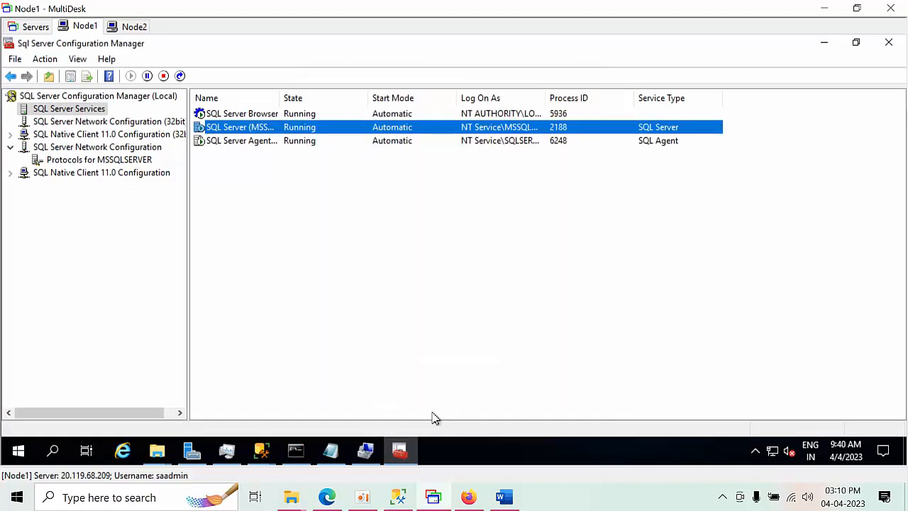
Step: Return to the folder permissions, replace "Nt Services" with the copied account name, check it and add the account
{"action": "left_click", "coordinate": [226, 452]}
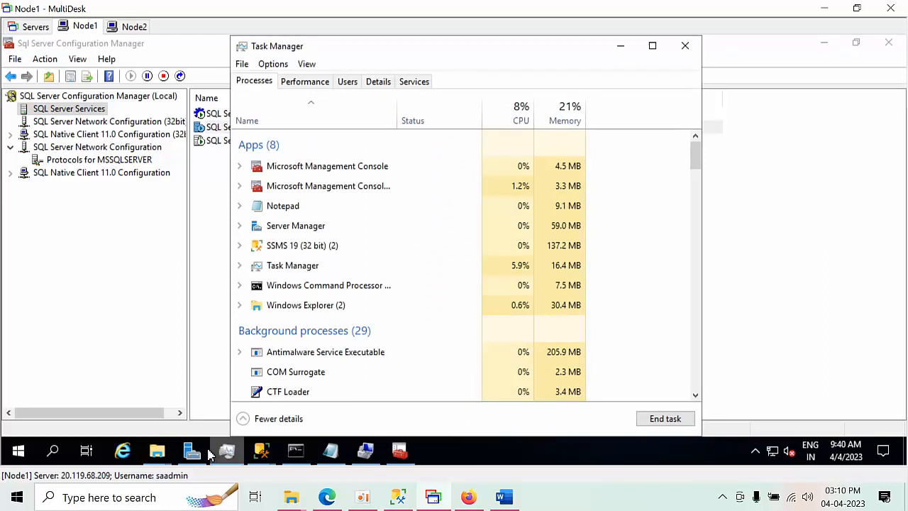
{"action": "mouse_move", "coordinate": [157, 451]}
{"action": "left_click", "coordinate": [228, 409]}
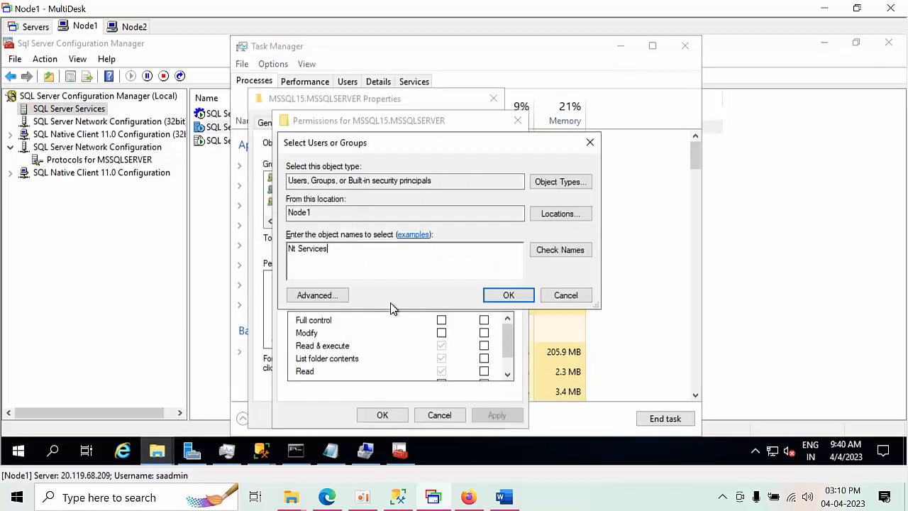
{"action": "key", "text": "ctrl+a"}
{"action": "key", "text": "ctrl+v"}
{"action": "left_click", "coordinate": [562, 251]}
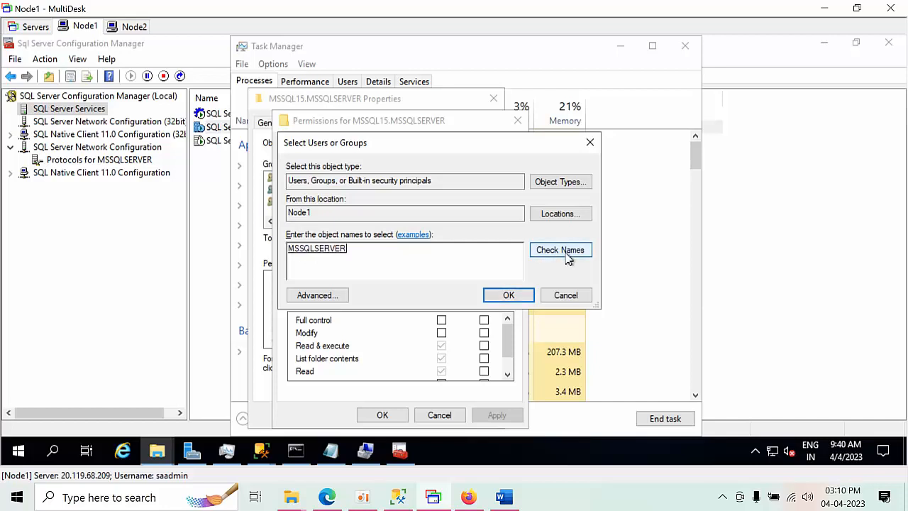
{"action": "left_click", "coordinate": [510, 296]}
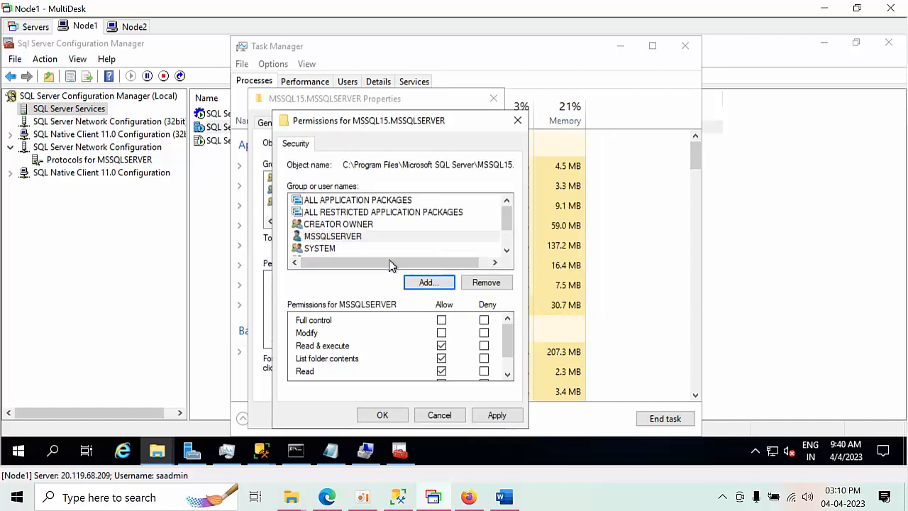
Step: Allow MSSQLSERVER full control of the MSSQL15.MSSQLSERVER folder, apply the permissions and close the folder properties and Task Manager
{"action": "left_click", "coordinate": [338, 239]}
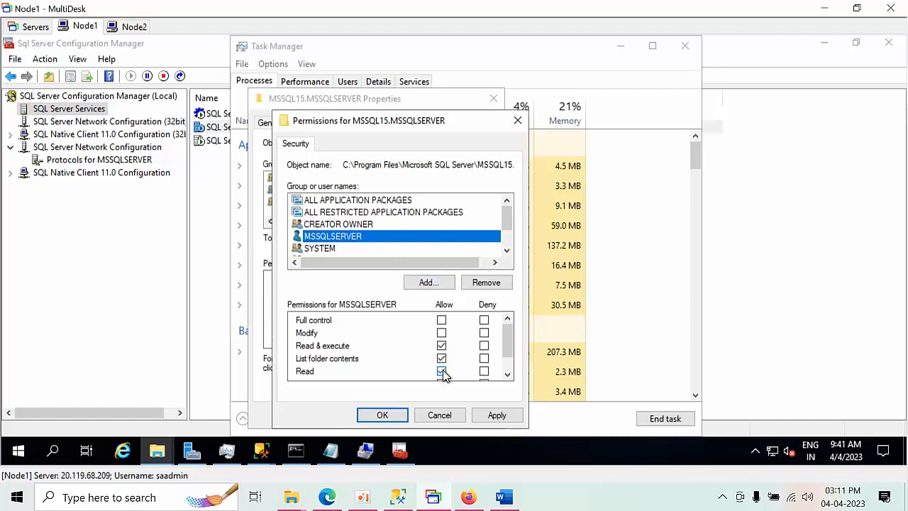
{"action": "left_click", "coordinate": [441, 333]}
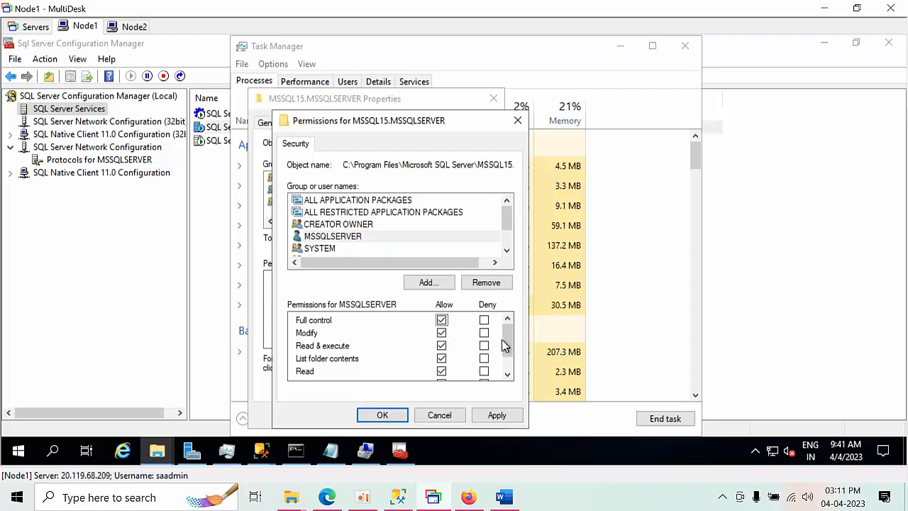
{"action": "left_click_drag", "start_coordinate": [508, 339], "coordinate": [506, 379]}
{"action": "left_click", "coordinate": [496, 415]}
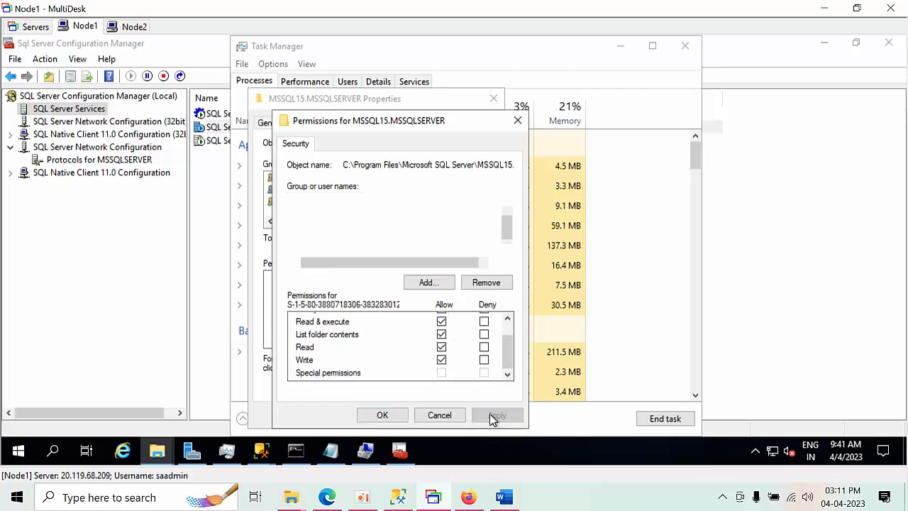
{"action": "left_click", "coordinate": [382, 415]}
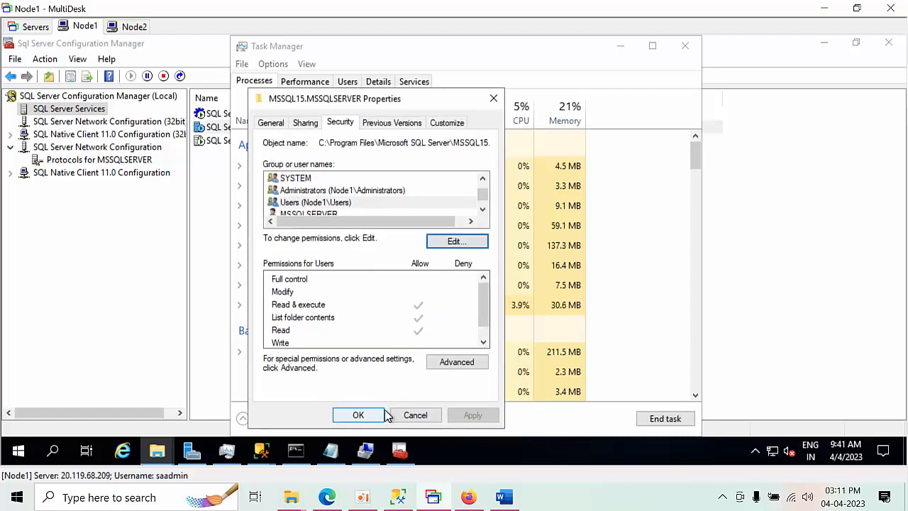
{"action": "left_click", "coordinate": [375, 417]}
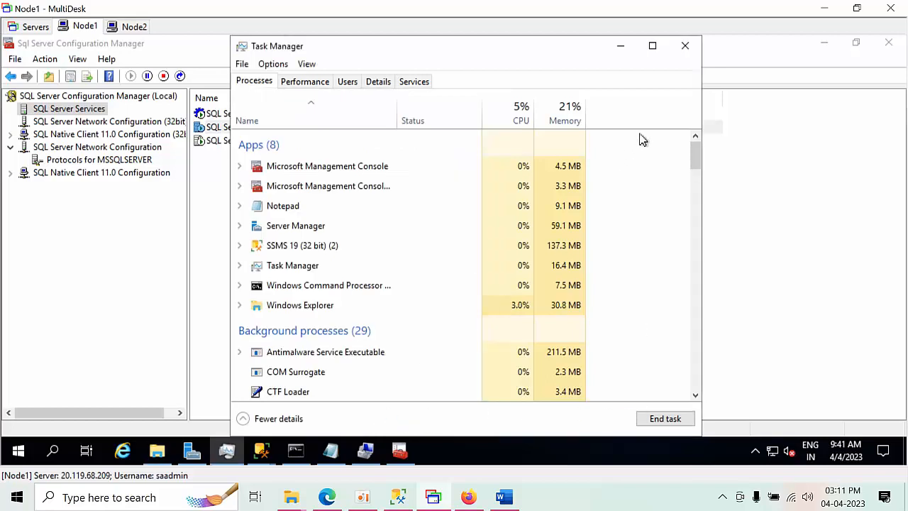
{"action": "left_click", "coordinate": [685, 46]}
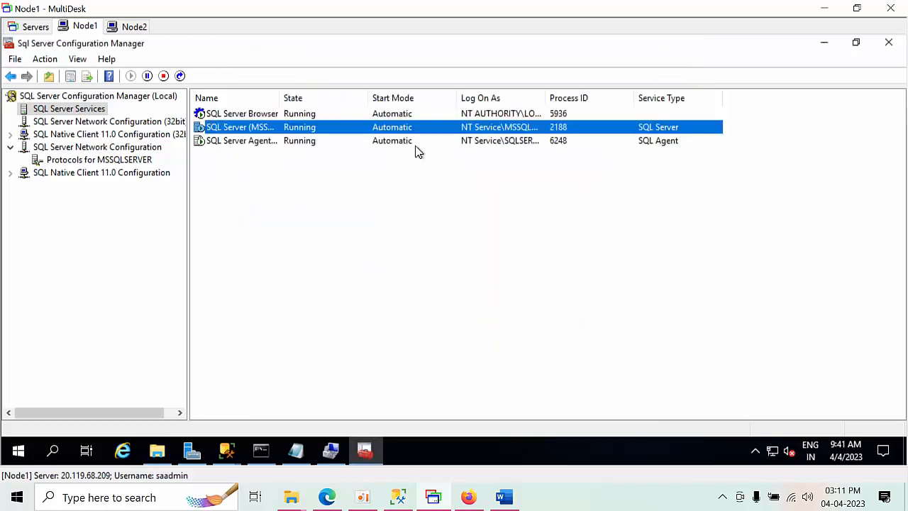
Step: In File Explorer, open the DATA folder under MSSQL15.MSSQLSERVER\MSSQL to look at the database files
{"action": "left_click", "coordinate": [157, 450]}
{"action": "double_click", "coordinate": [208, 188]}
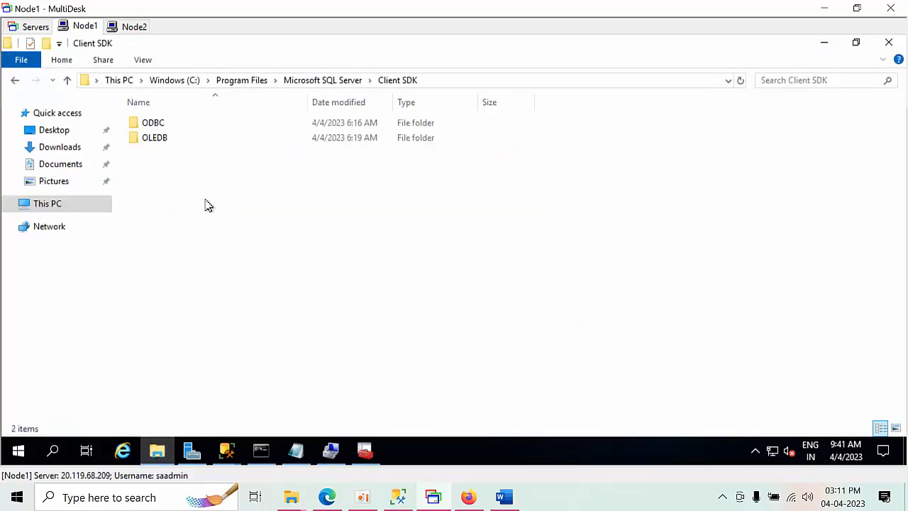
{"action": "left_click", "coordinate": [309, 83]}
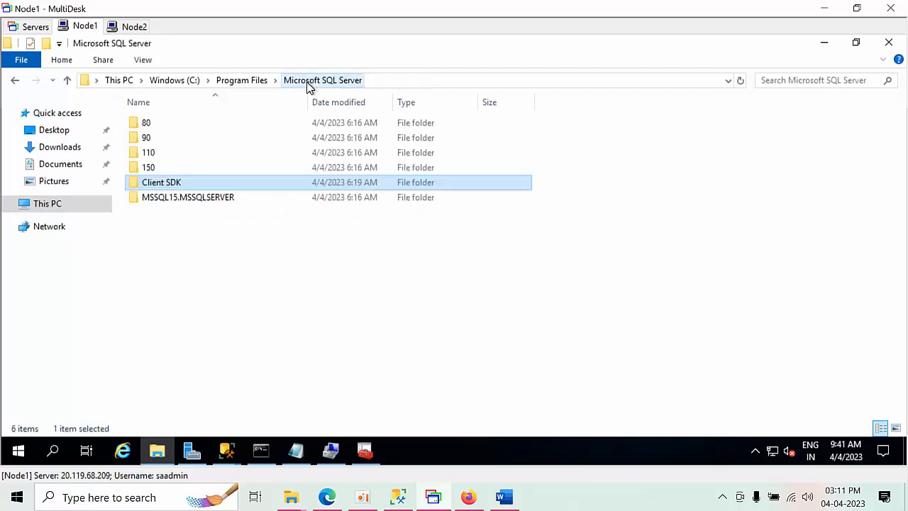
{"action": "double_click", "coordinate": [202, 198]}
{"action": "double_click", "coordinate": [229, 126]}
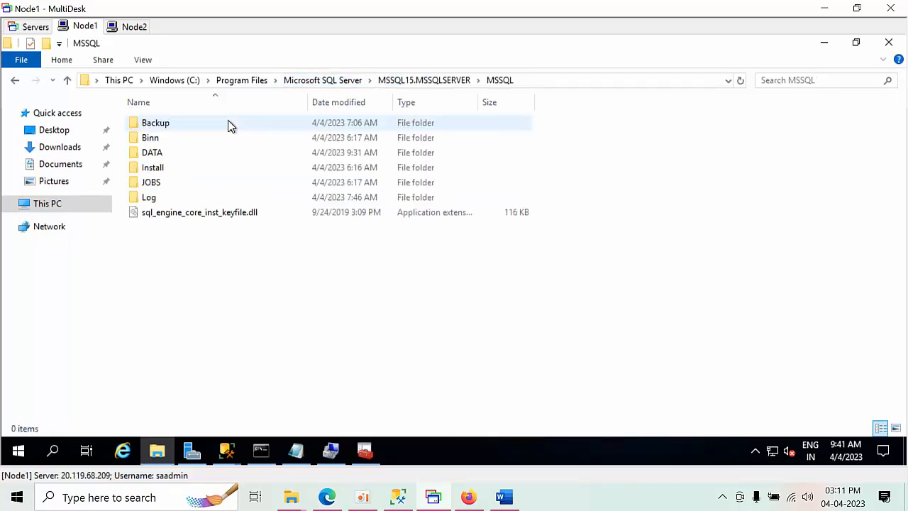
{"action": "double_click", "coordinate": [195, 154]}
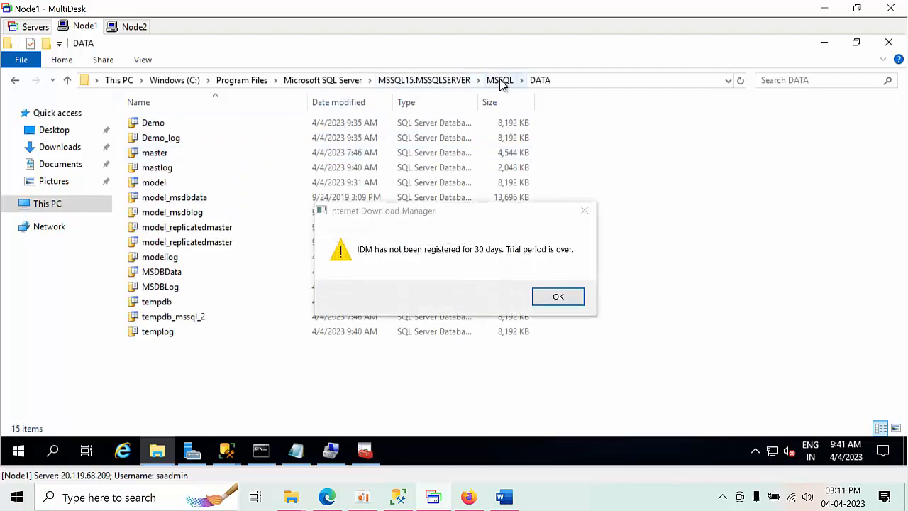
{"action": "left_click", "coordinate": [585, 212]}
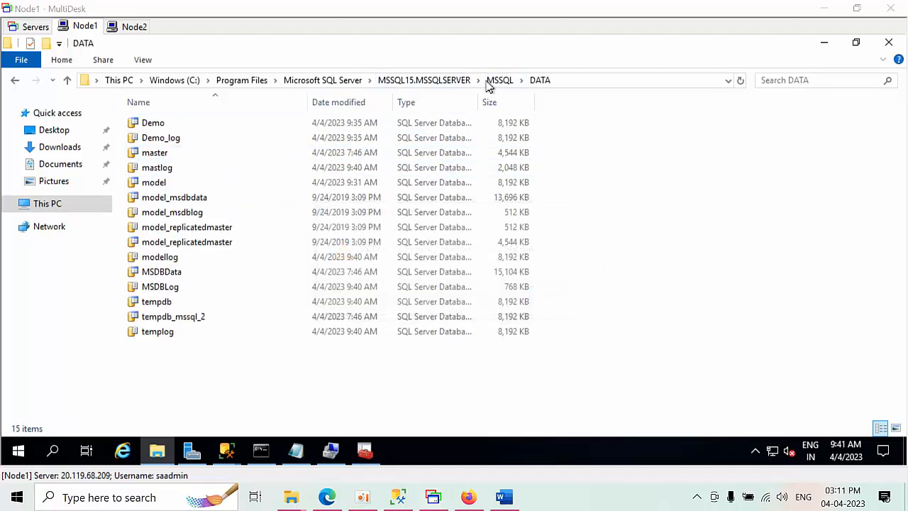
Step: Go back to the MSSQL folder and open the security properties of its DATA folder
{"action": "left_click", "coordinate": [440, 81]}
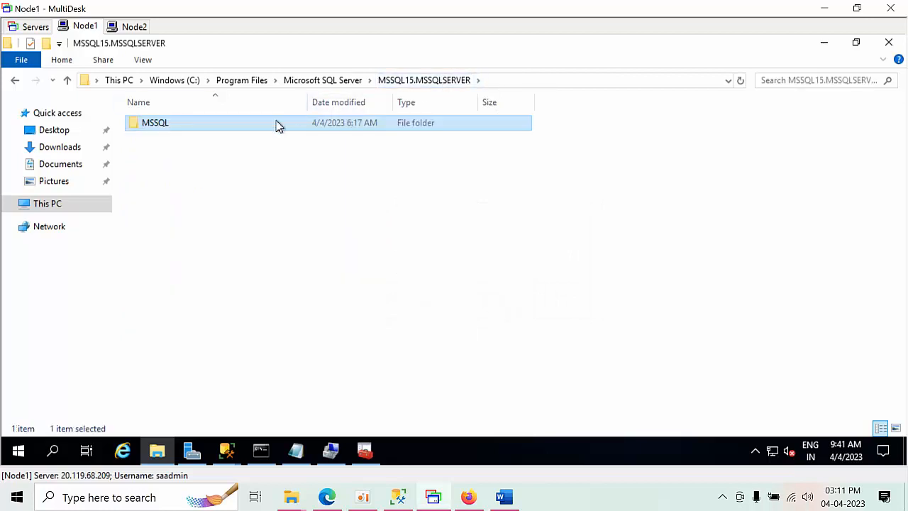
{"action": "double_click", "coordinate": [305, 128]}
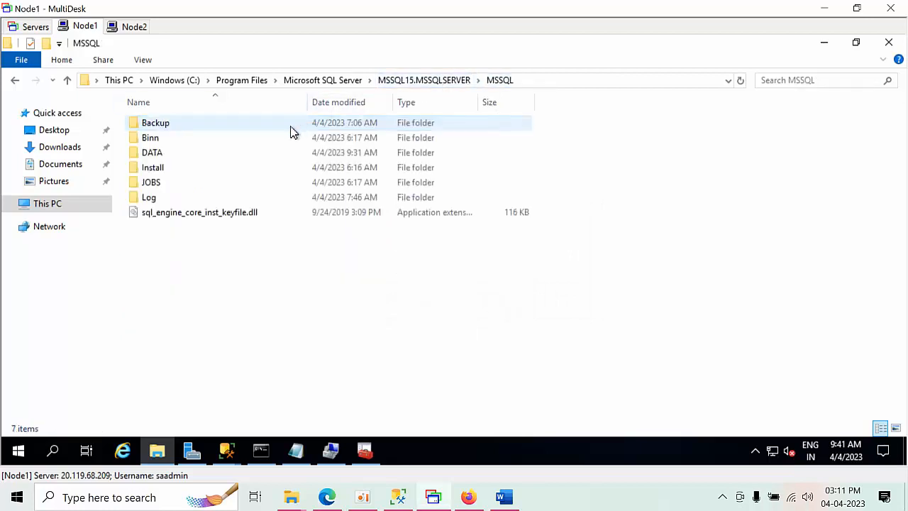
{"action": "left_click", "coordinate": [188, 159]}
{"action": "right_click", "coordinate": [188, 159]}
{"action": "left_click", "coordinate": [238, 391]}
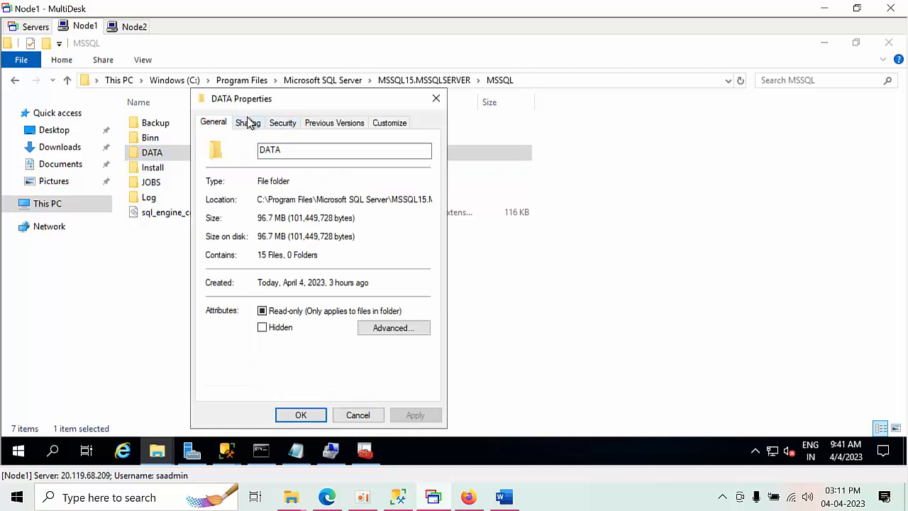
{"action": "left_click", "coordinate": [278, 123]}
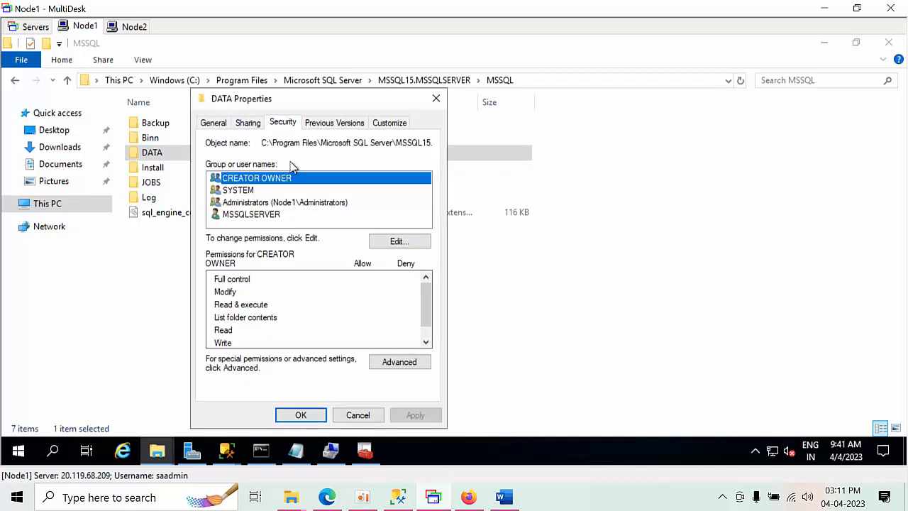
Step: Check the rights of Administrators and MSSQLSERVER on the DATA folder, and leave its permissions without changes
{"action": "left_click", "coordinate": [285, 205]}
{"action": "left_click", "coordinate": [399, 243]}
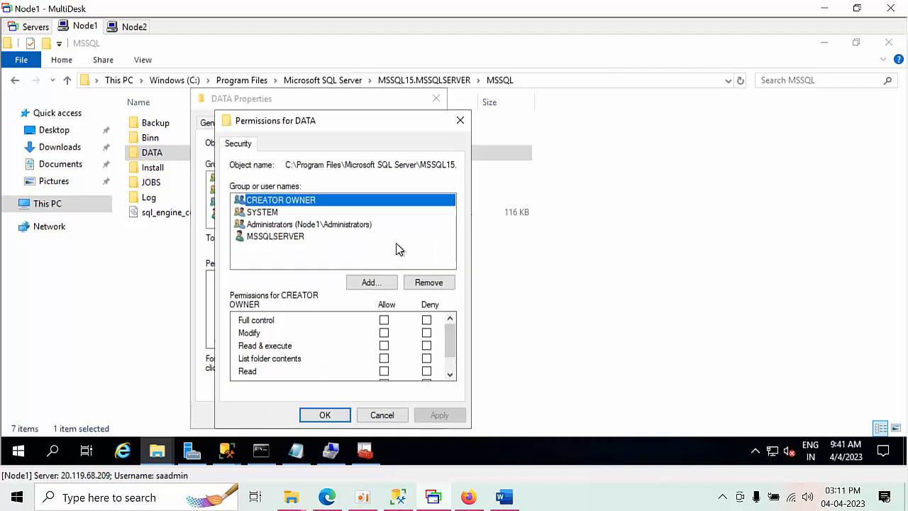
{"action": "left_click", "coordinate": [368, 286]}
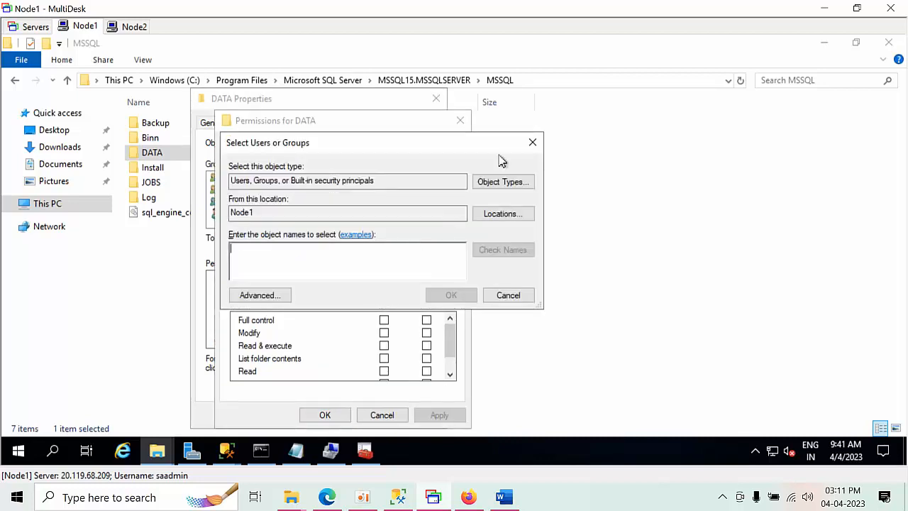
{"action": "left_click", "coordinate": [533, 142]}
{"action": "left_click", "coordinate": [297, 239]}
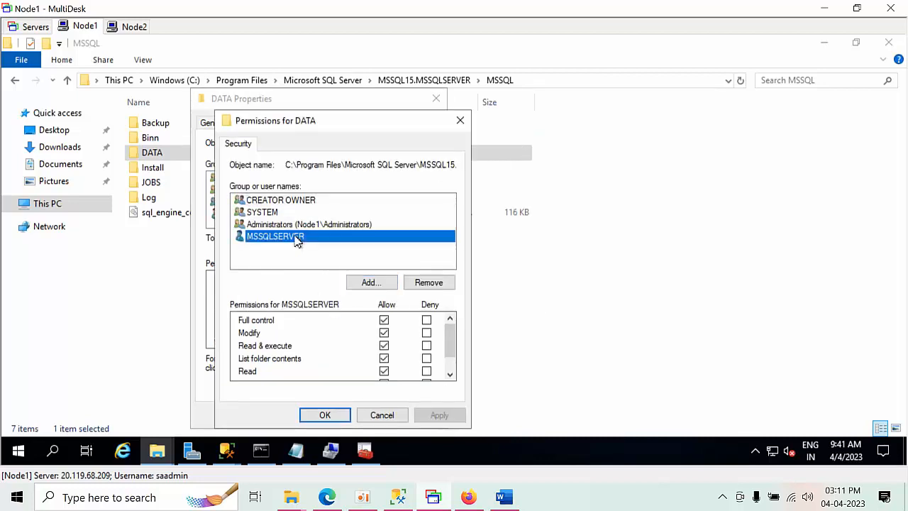
{"action": "left_click", "coordinate": [390, 419]}
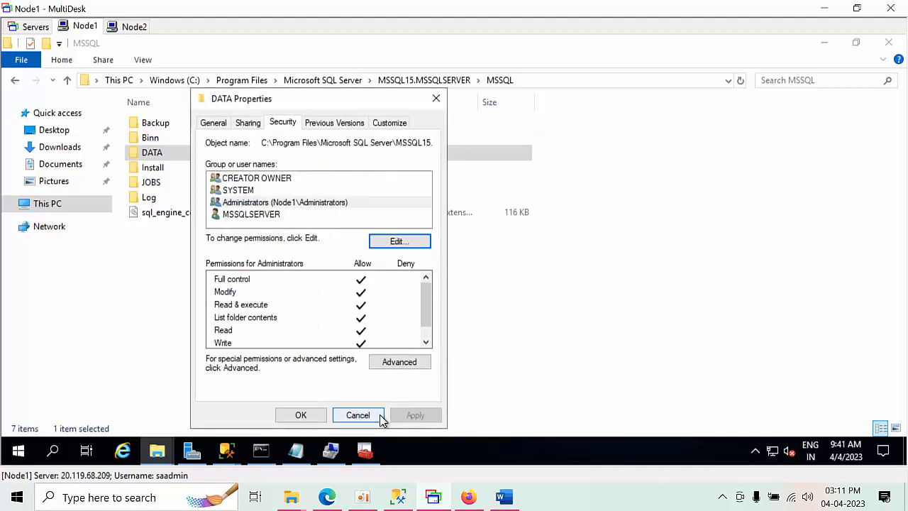
{"action": "left_click", "coordinate": [337, 415]}
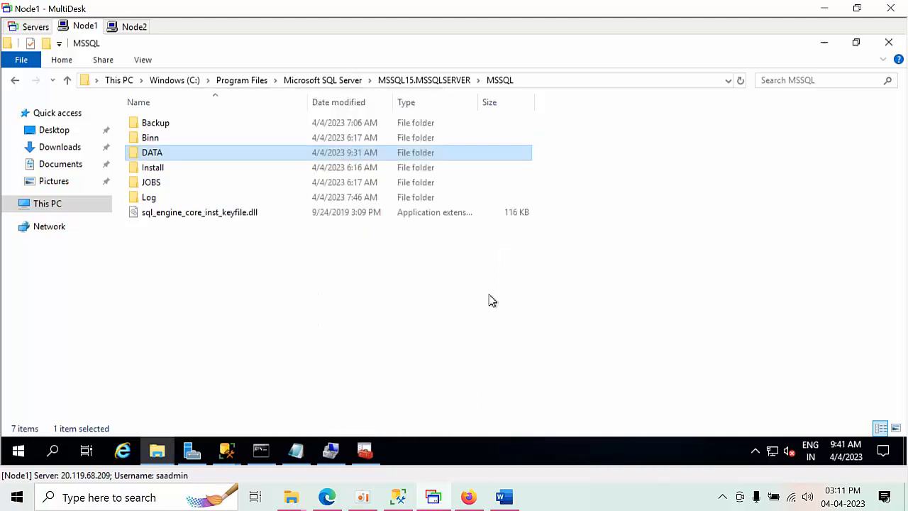
Step: Switch to SQL Server Management Studio, refresh Node1, and check the Demo database's state and Node2's logins
{"action": "left_click", "coordinate": [229, 453]}
{"action": "left_click", "coordinate": [179, 405]}
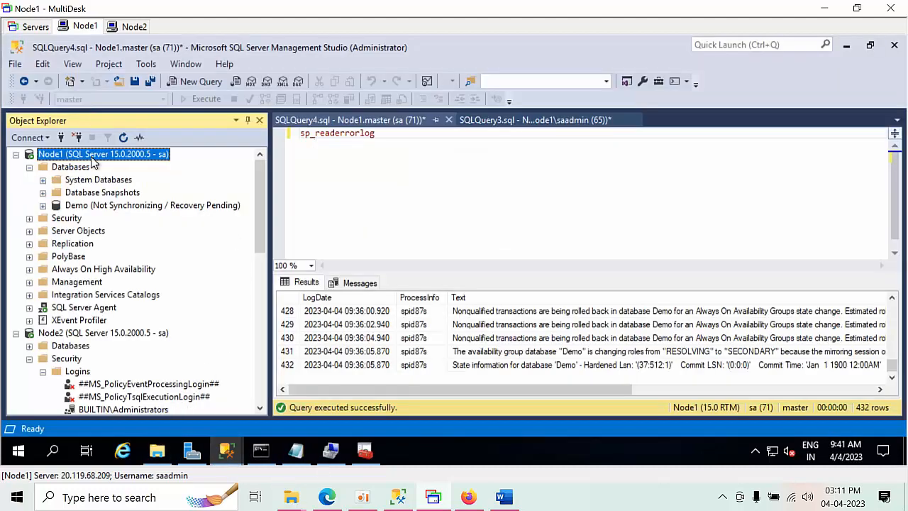
{"action": "left_click", "coordinate": [123, 139]}
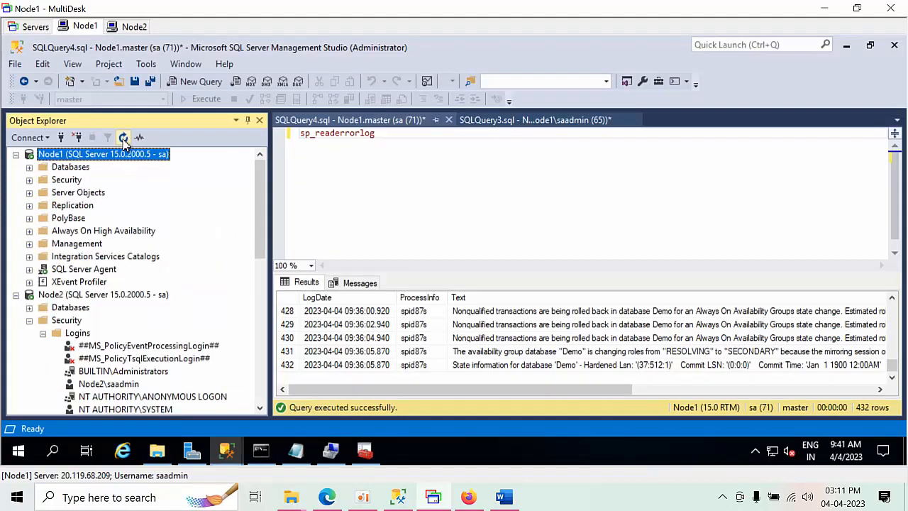
{"action": "double_click", "coordinate": [68, 169]}
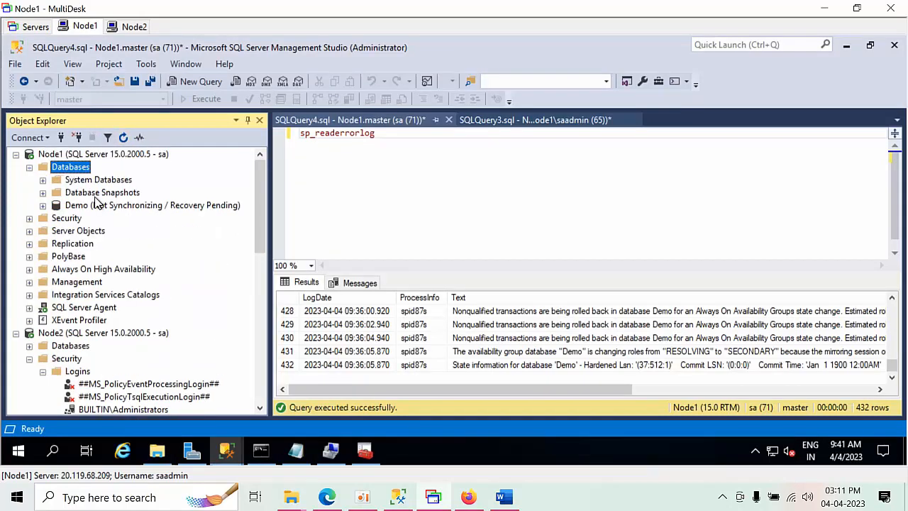
{"action": "left_click", "coordinate": [101, 207]}
{"action": "right_click", "coordinate": [103, 212]}
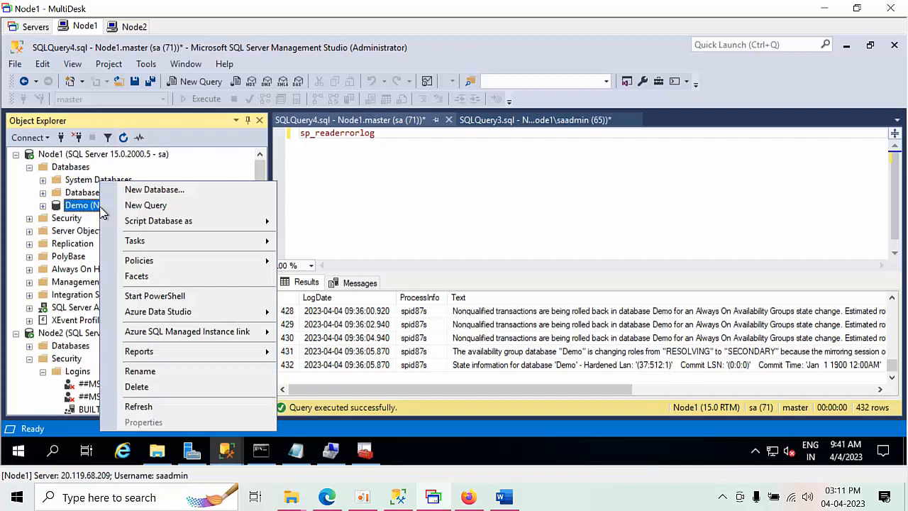
{"action": "left_click", "coordinate": [75, 369]}
{"action": "scroll", "coordinate": [88, 343], "scroll_direction": "down", "scroll_amount": 5}
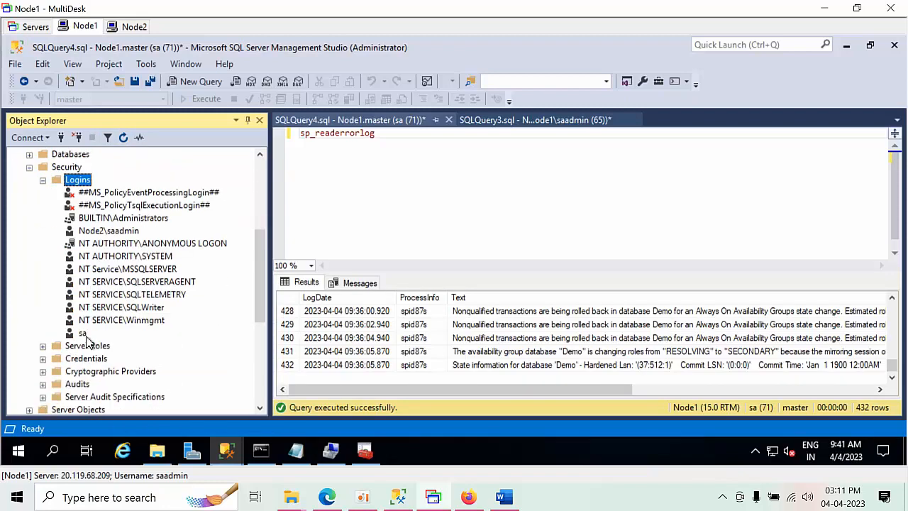
{"action": "scroll", "coordinate": [89, 342], "scroll_direction": "up", "scroll_amount": 5}
Step: Rerun sp_readerrorlog on Node1 and examine the latest log entries
{"action": "left_click", "coordinate": [361, 205]}
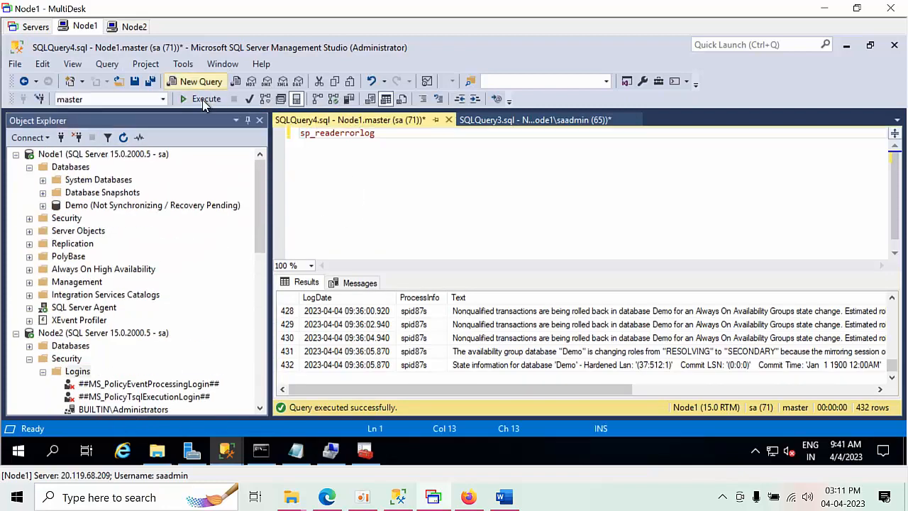
{"action": "left_click", "coordinate": [203, 101]}
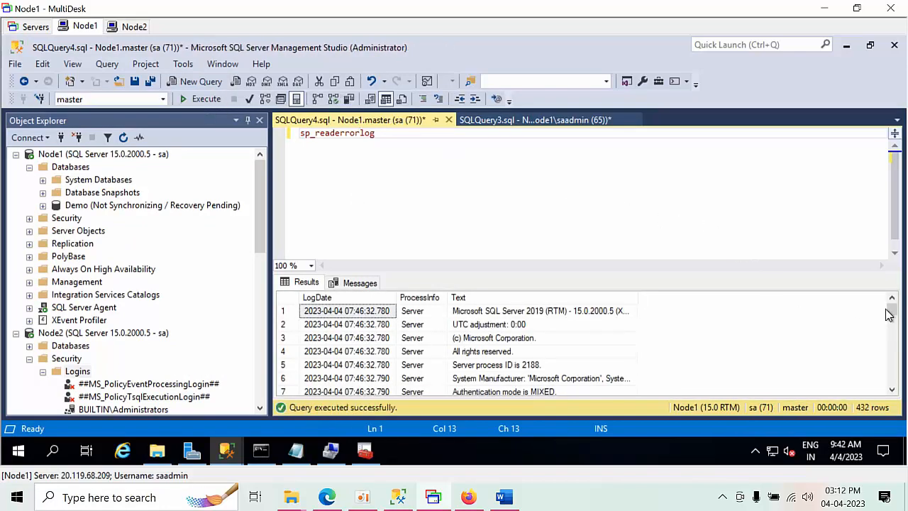
{"action": "left_click_drag", "start_coordinate": [896, 323], "coordinate": [904, 412]}
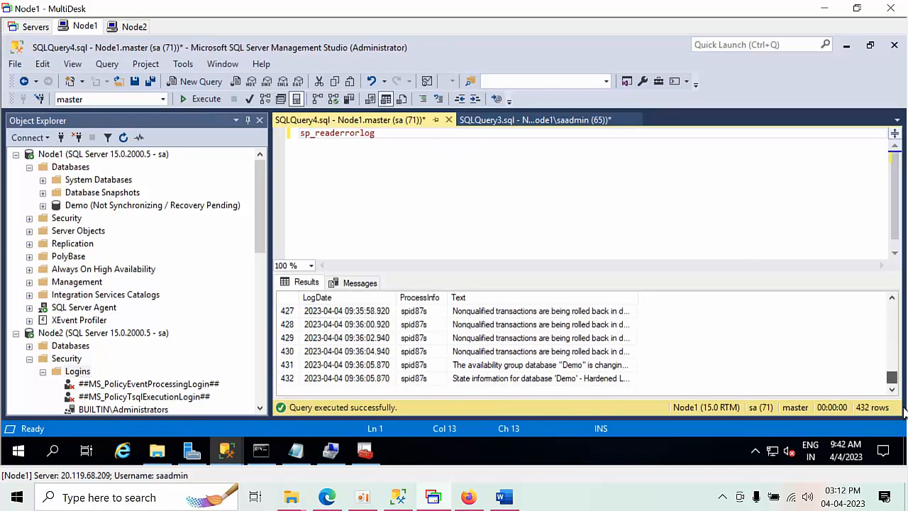
Step: Switch to SQL Server Configuration Manager on Node1 and restart the SQL Server (MSSQLSERVER) service
{"action": "left_click", "coordinate": [529, 378]}
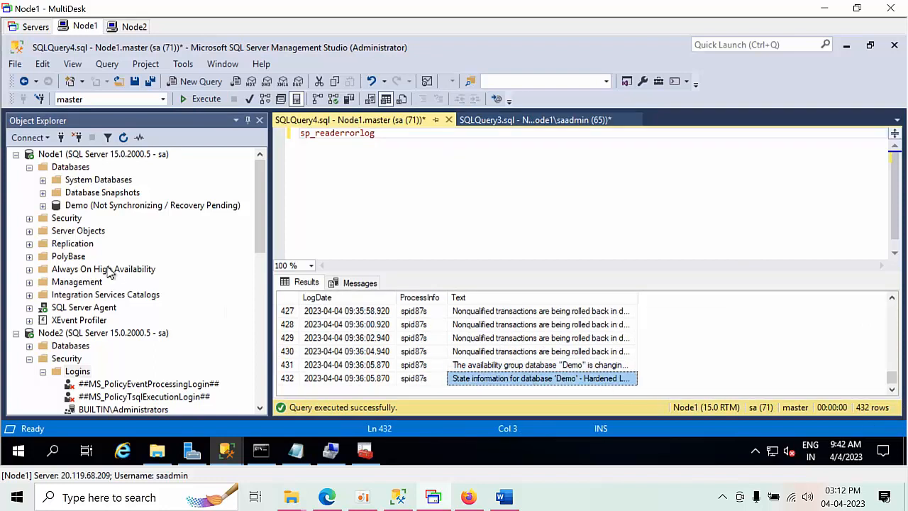
{"action": "left_click", "coordinate": [103, 205]}
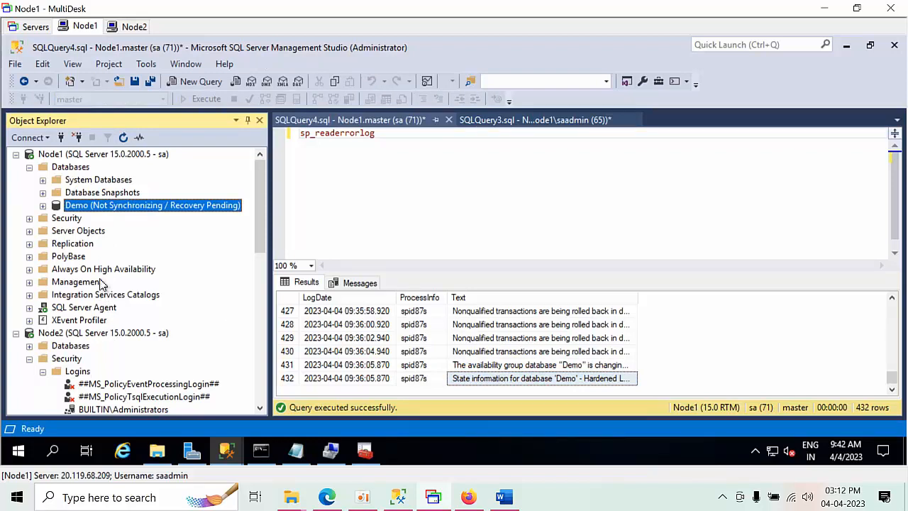
{"action": "left_click", "coordinate": [365, 451]}
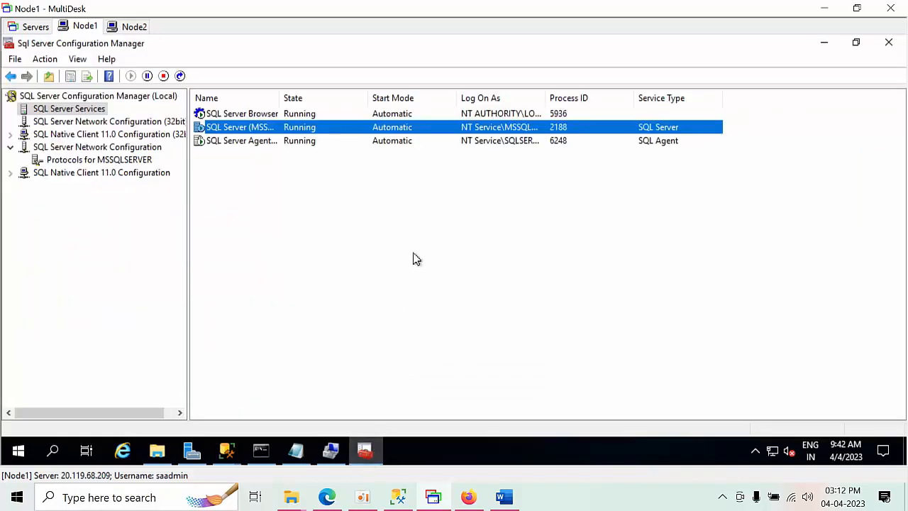
{"action": "right_click", "coordinate": [251, 129]}
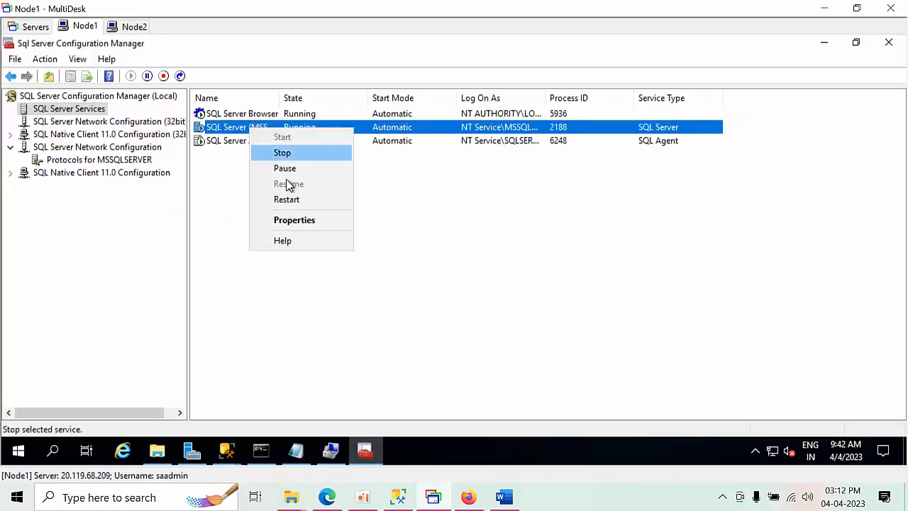
{"action": "left_click", "coordinate": [293, 204]}
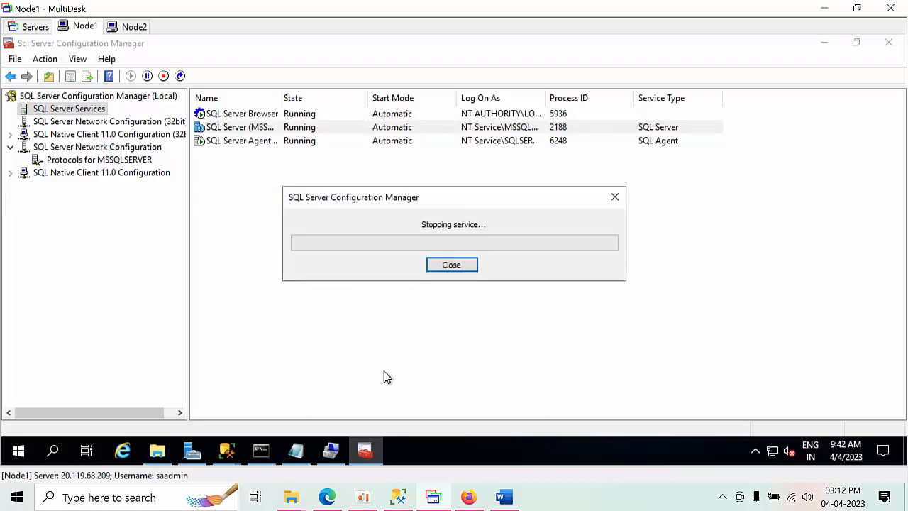
Step: Check the host entries in the hosts file, minimize it, and refresh the SQL Server Services list
{"action": "left_click", "coordinate": [303, 455]}
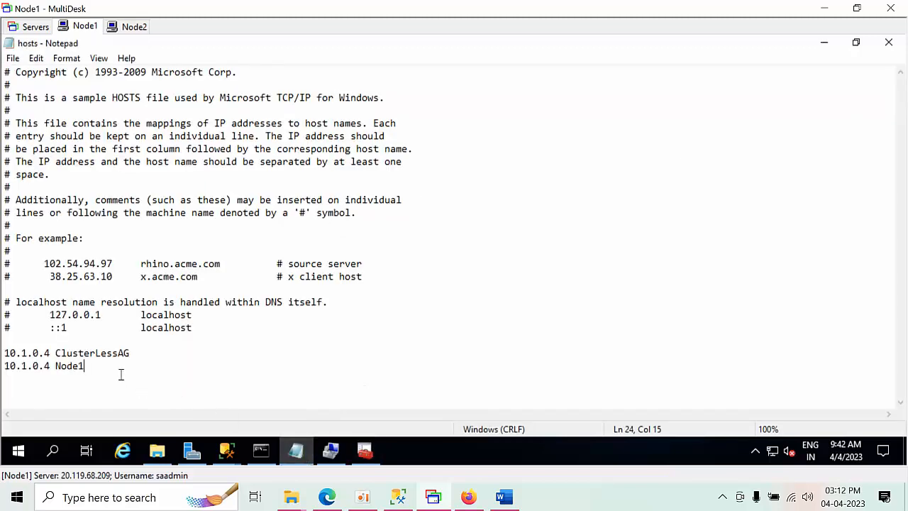
{"action": "left_click", "coordinate": [825, 45]}
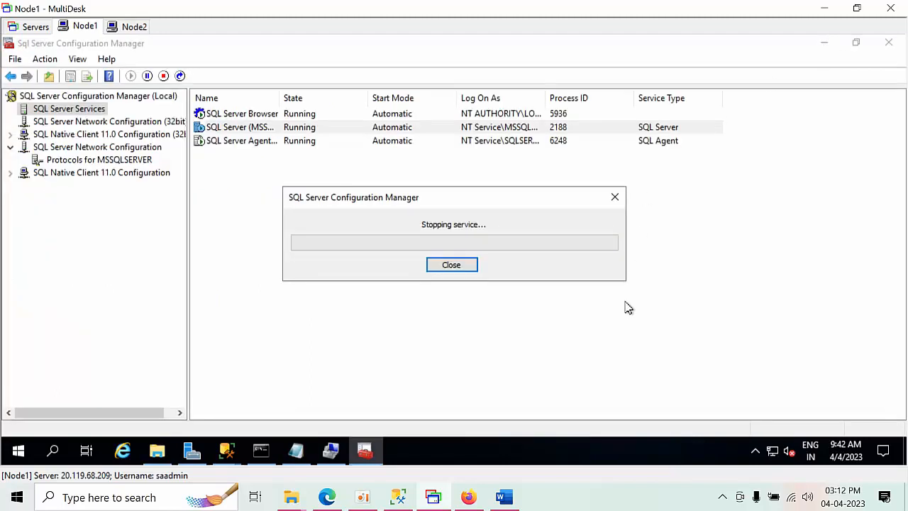
{"action": "right_click", "coordinate": [541, 248]}
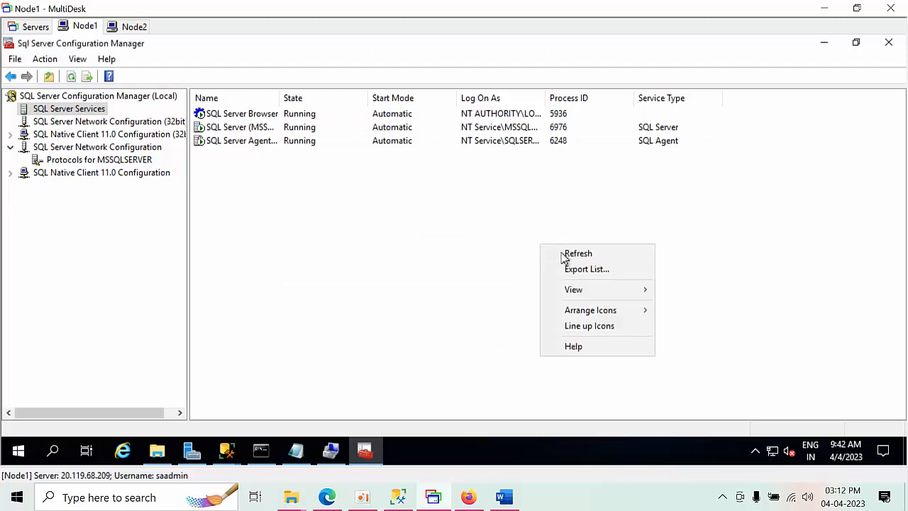
{"action": "left_click", "coordinate": [565, 255]}
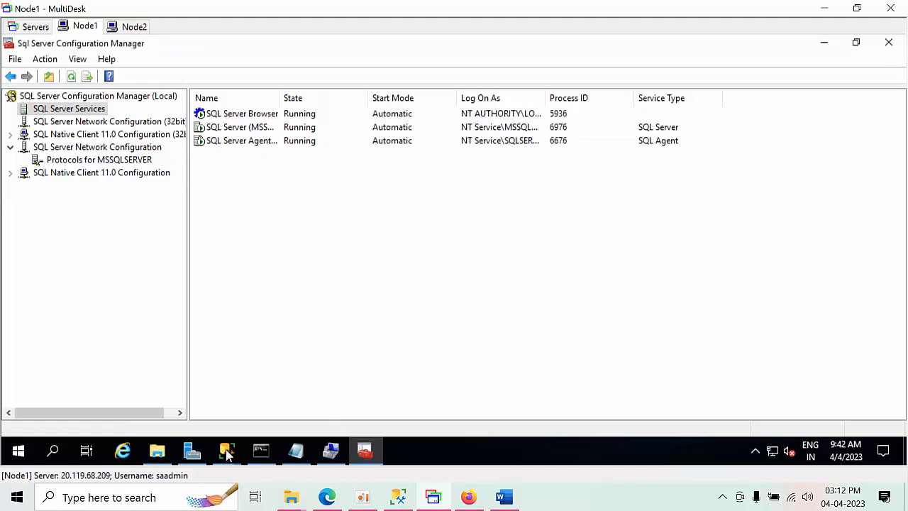
Step: Close Node1's Server Properties window without changes and return to the SQL Server Management Studio main window
{"action": "mouse_move", "coordinate": [227, 452]}
{"action": "left_click", "coordinate": [286, 410]}
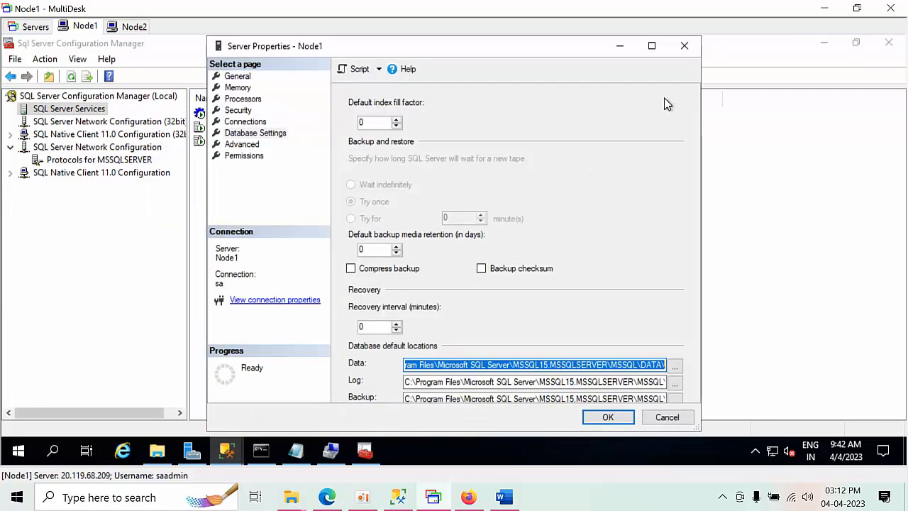
{"action": "left_click", "coordinate": [685, 46]}
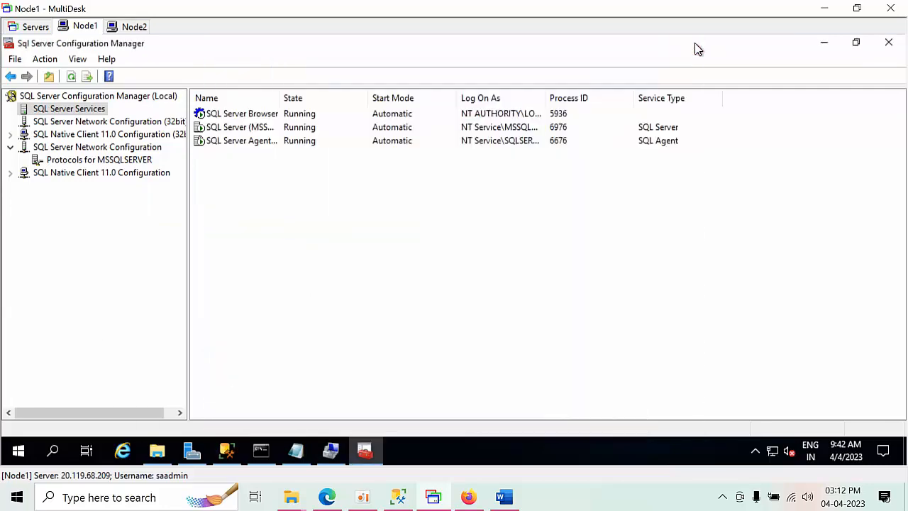
{"action": "left_click", "coordinate": [824, 44]}
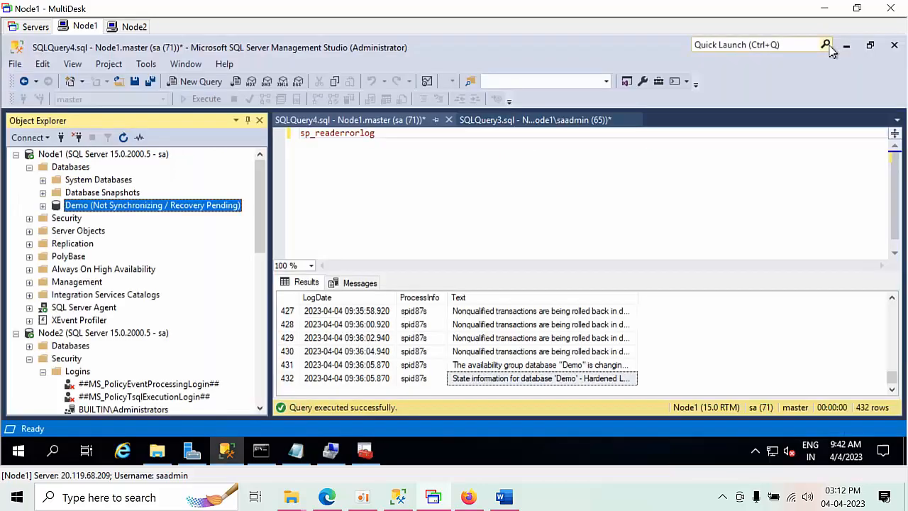
Step: Refresh Node1, expand its Databases folder, and check the state of the Demo database
{"action": "left_click", "coordinate": [114, 153]}
{"action": "left_click", "coordinate": [123, 137]}
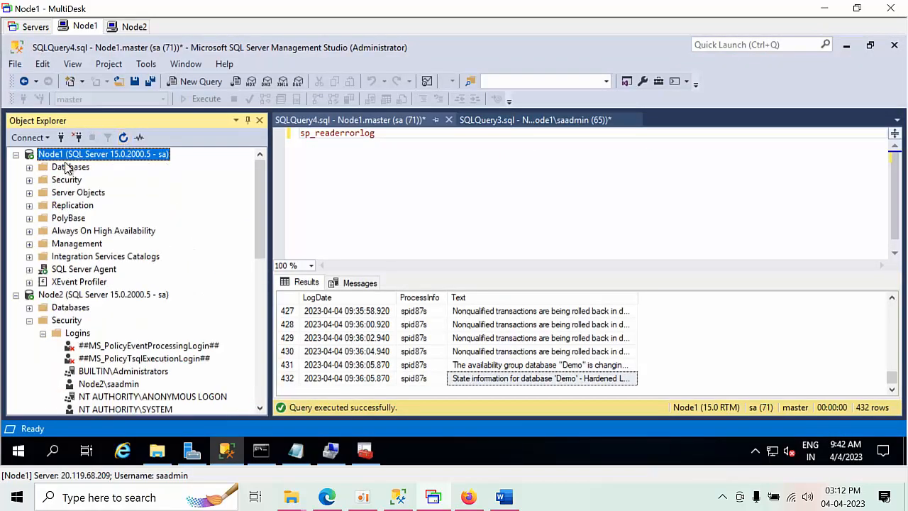
{"action": "double_click", "coordinate": [66, 165]}
{"action": "left_click", "coordinate": [97, 205]}
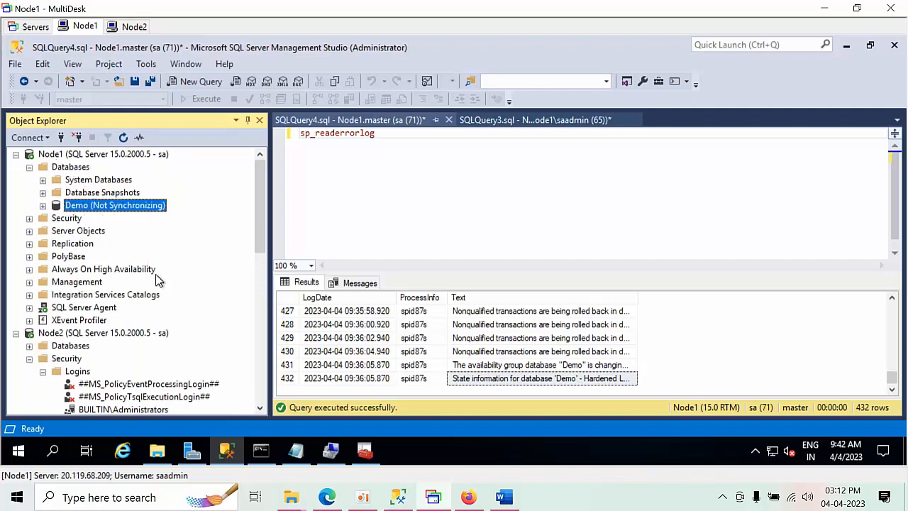
{"action": "scroll", "coordinate": [158, 280], "scroll_direction": "down", "scroll_amount": 3}
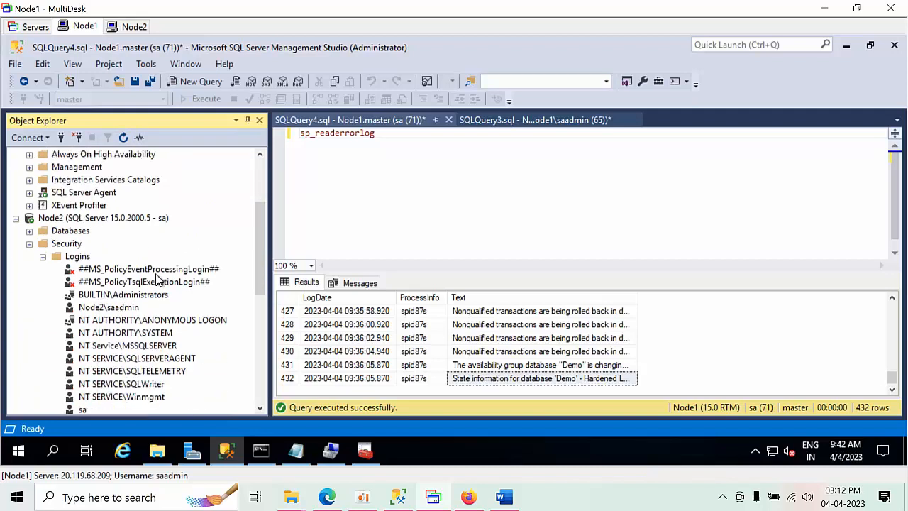
{"action": "scroll", "coordinate": [157, 280], "scroll_direction": "up", "scroll_amount": 3}
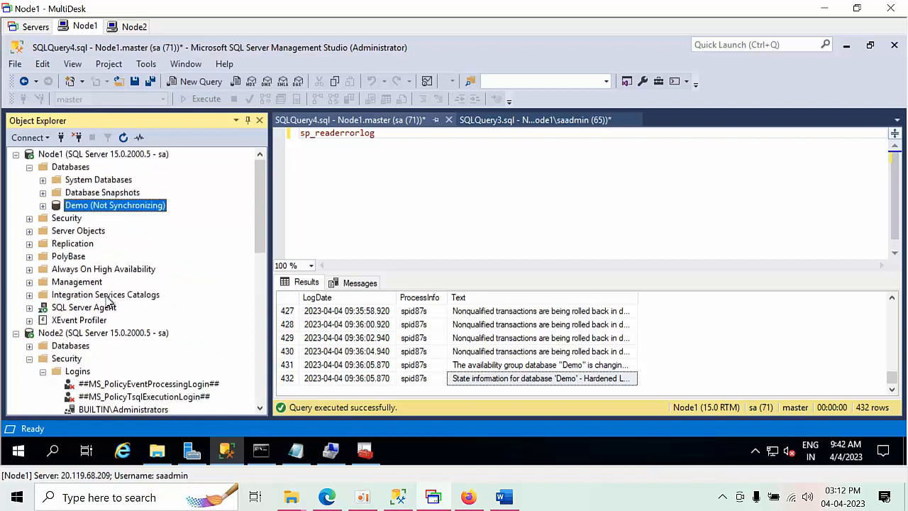
Step: Resume data movement for the Demo availability database in the Test availability group on Node1
{"action": "double_click", "coordinate": [97, 269]}
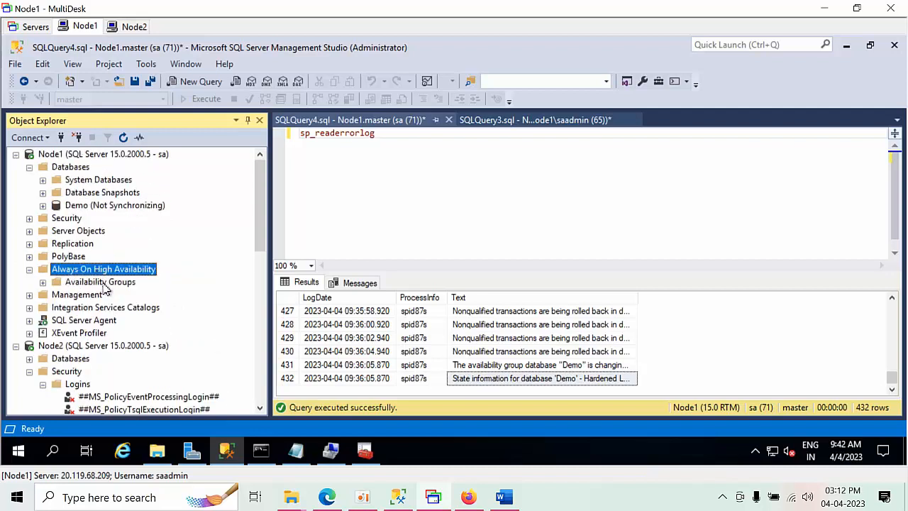
{"action": "double_click", "coordinate": [106, 282]}
{"action": "double_click", "coordinate": [119, 296]}
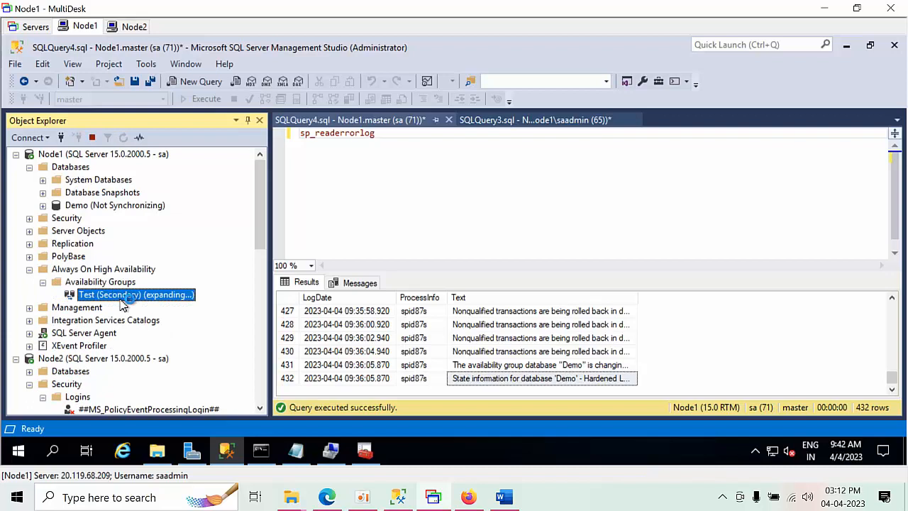
{"action": "double_click", "coordinate": [128, 321]}
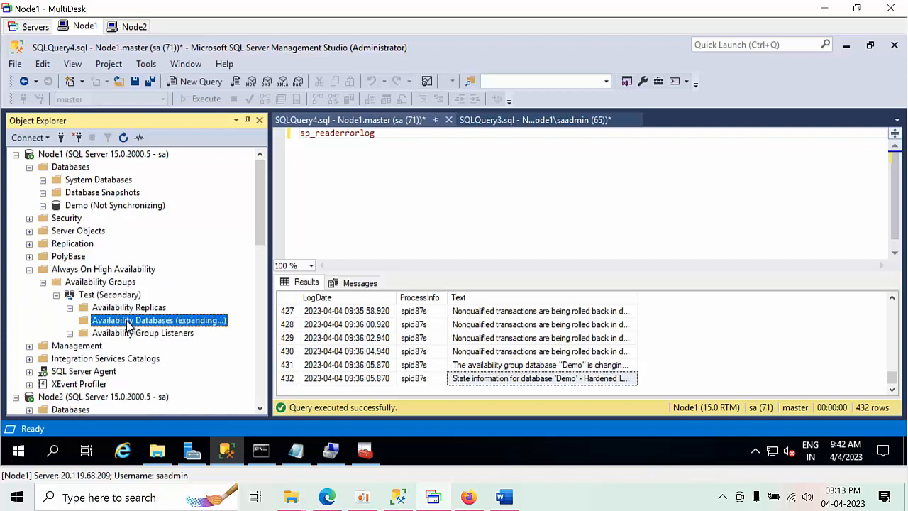
{"action": "left_click", "coordinate": [117, 334]}
{"action": "right_click", "coordinate": [119, 336]}
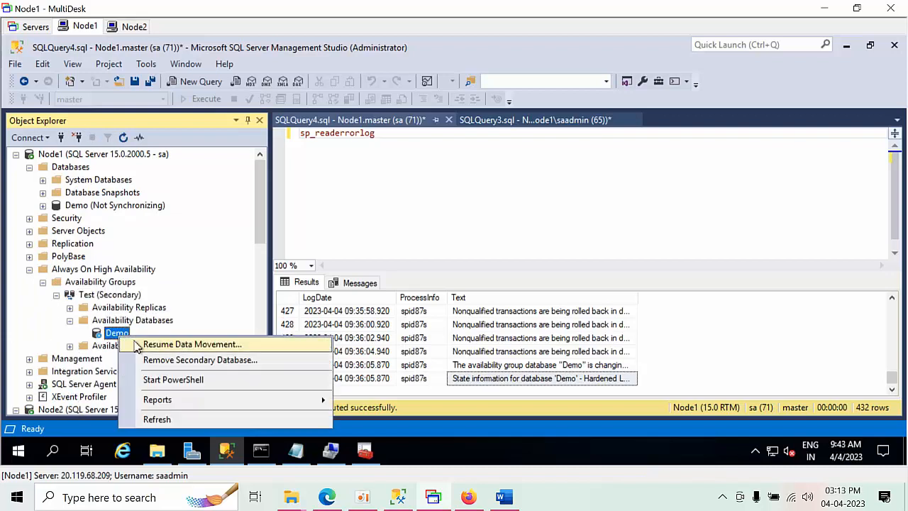
{"action": "left_click", "coordinate": [136, 346]}
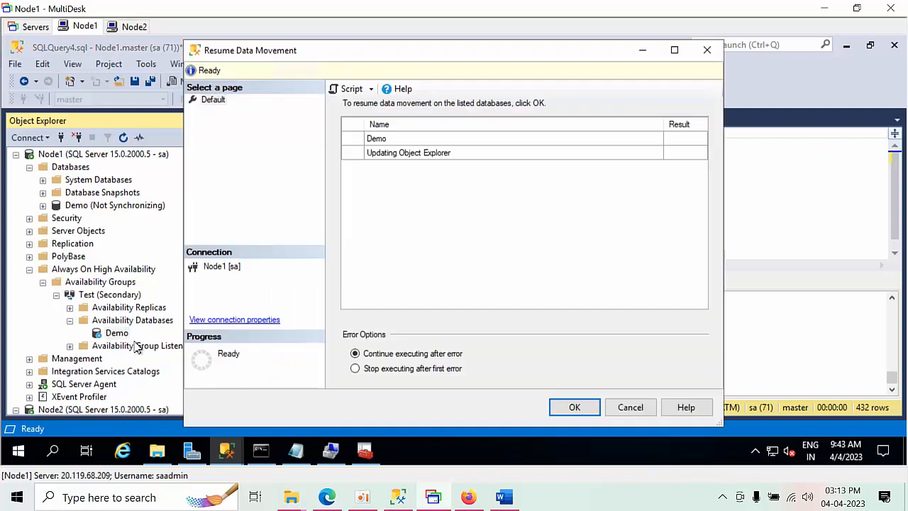
{"action": "left_click", "coordinate": [576, 409]}
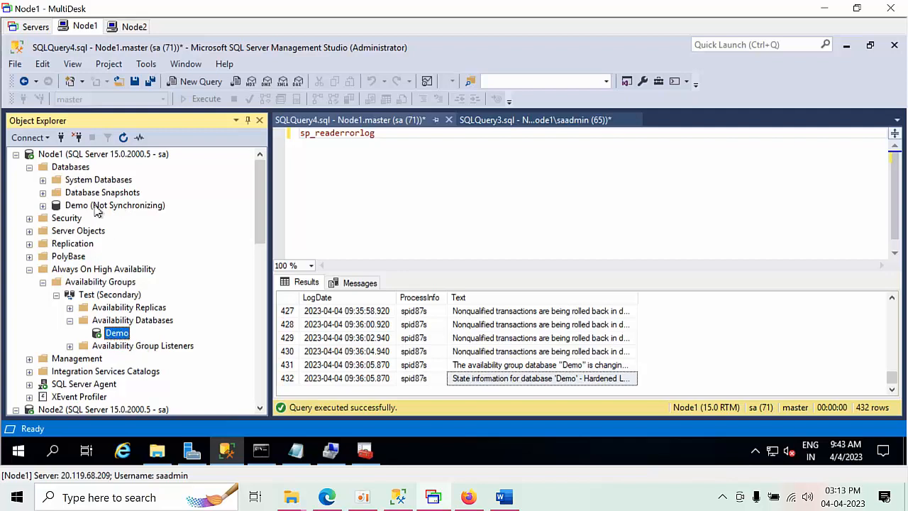
Step: Refresh Node1 after resuming data movement and recheck the Demo database's synchronization state
{"action": "left_click", "coordinate": [124, 155]}
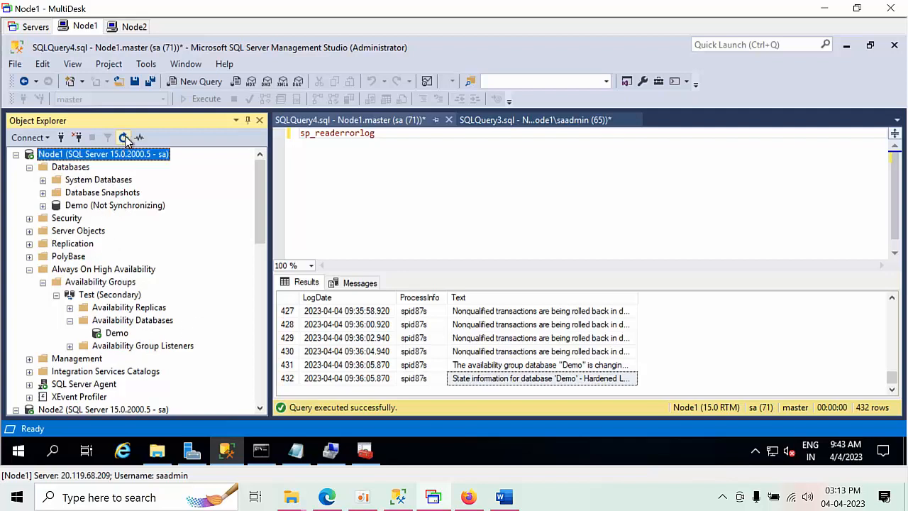
{"action": "left_click", "coordinate": [123, 137]}
{"action": "left_click", "coordinate": [77, 169]}
{"action": "double_click", "coordinate": [77, 169]}
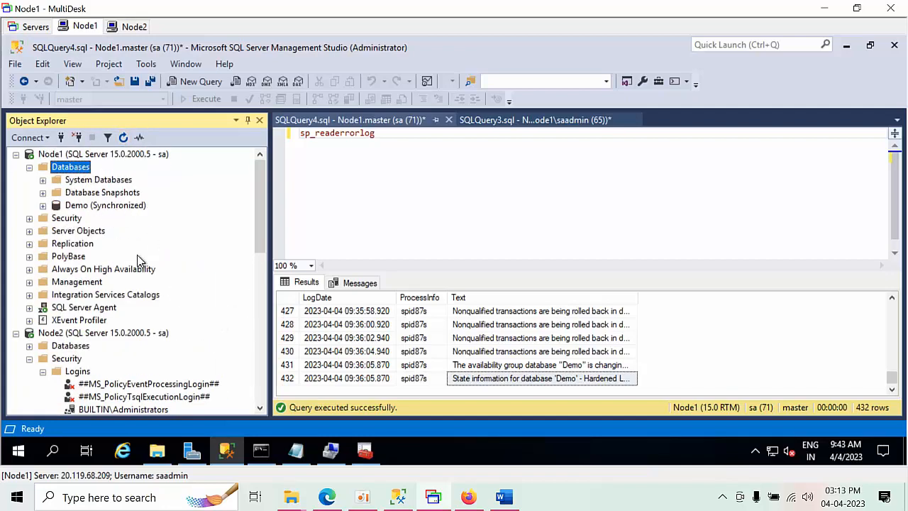
{"action": "scroll", "coordinate": [138, 260], "scroll_direction": "down", "scroll_amount": 6}
{"action": "scroll", "coordinate": [132, 272], "scroll_direction": "up", "scroll_amount": 6}
Step: Refresh Node1 and check the role of the Test availability group under Always On High Availability
{"action": "left_click", "coordinate": [99, 155]}
{"action": "left_click", "coordinate": [122, 137]}
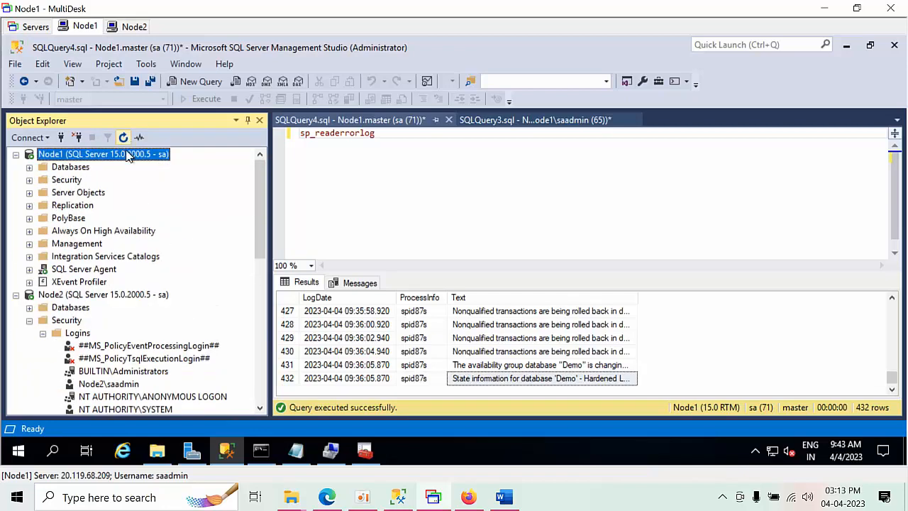
{"action": "double_click", "coordinate": [100, 231]}
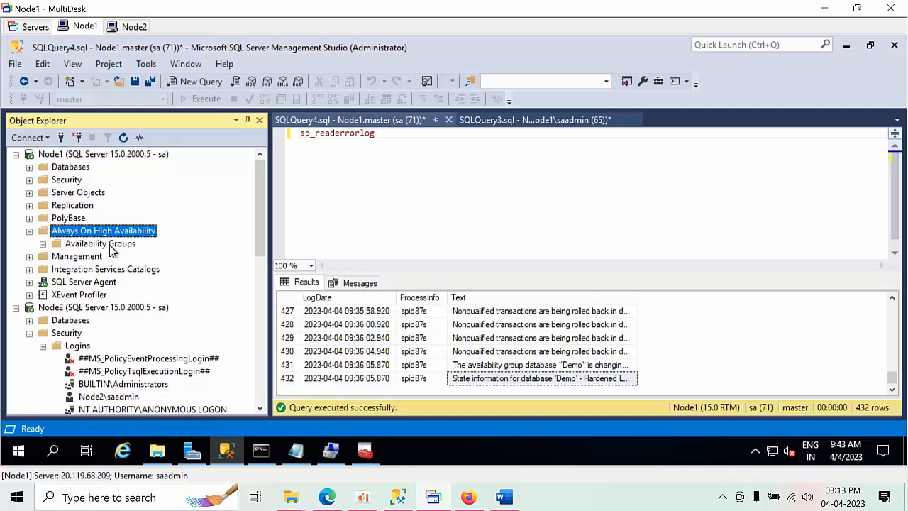
{"action": "double_click", "coordinate": [110, 245]}
{"action": "left_click", "coordinate": [110, 257]}
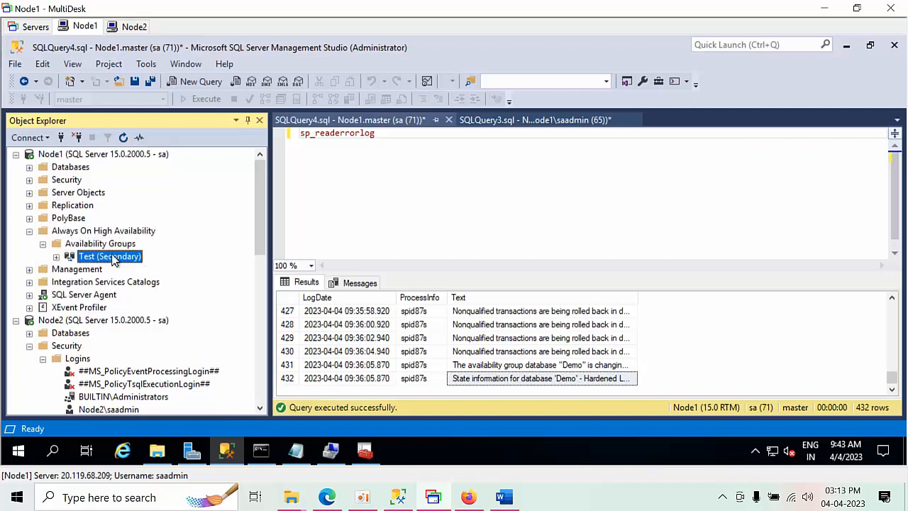
{"action": "left_click", "coordinate": [62, 137]}
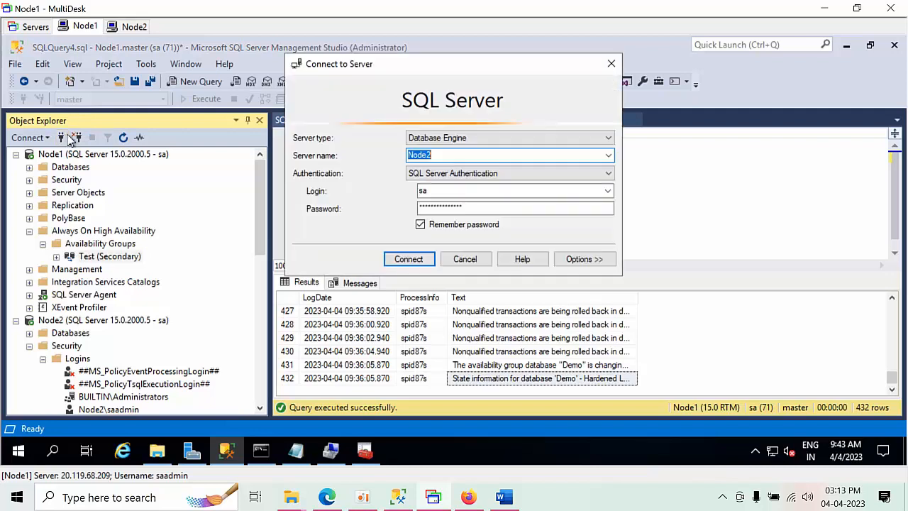
{"action": "left_click", "coordinate": [608, 155]}
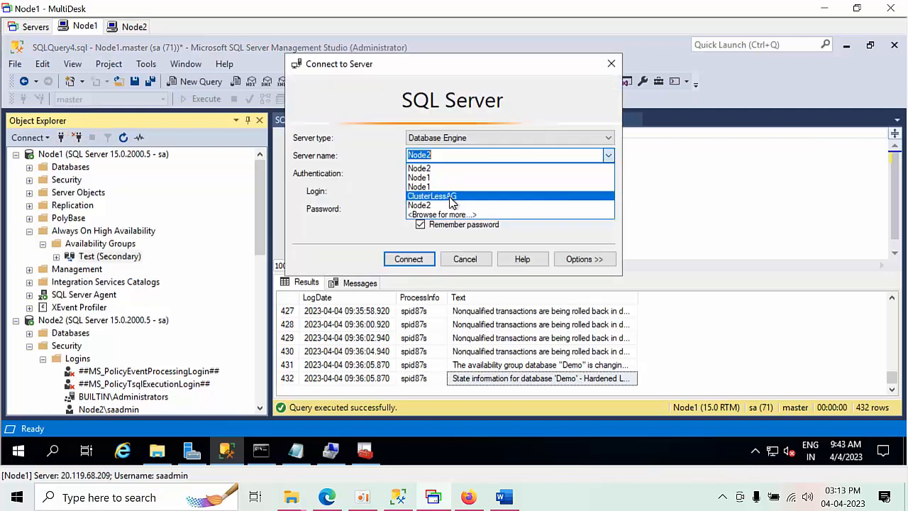
{"action": "left_click", "coordinate": [440, 195]}
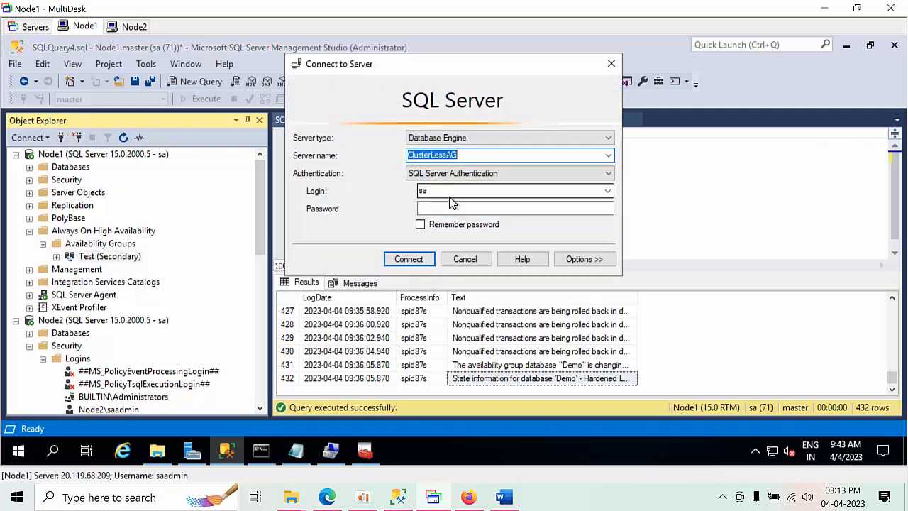
{"action": "left_click", "coordinate": [466, 260]}
Step: Check Test's role in the Node2 session, return to Node1's session, review Node2's replicas and listener, and collapse the Test group
{"action": "left_click", "coordinate": [132, 26]}
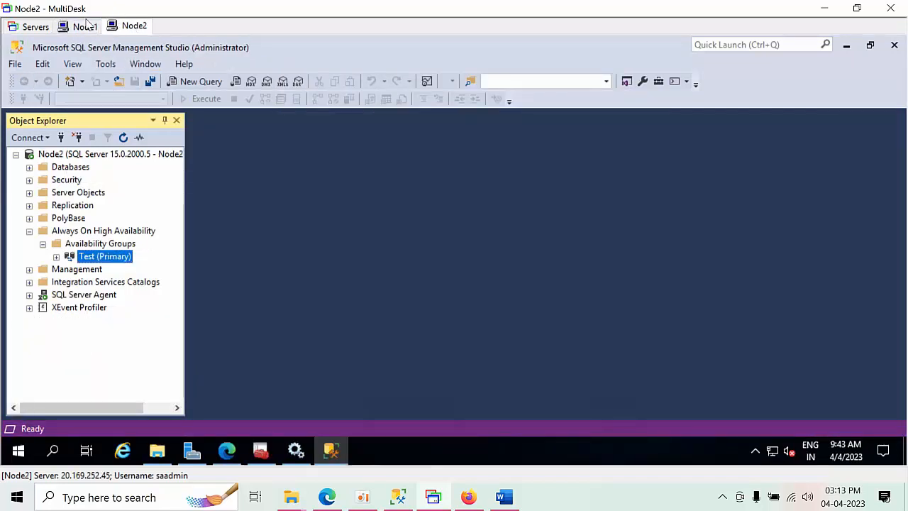
{"action": "left_click", "coordinate": [86, 25]}
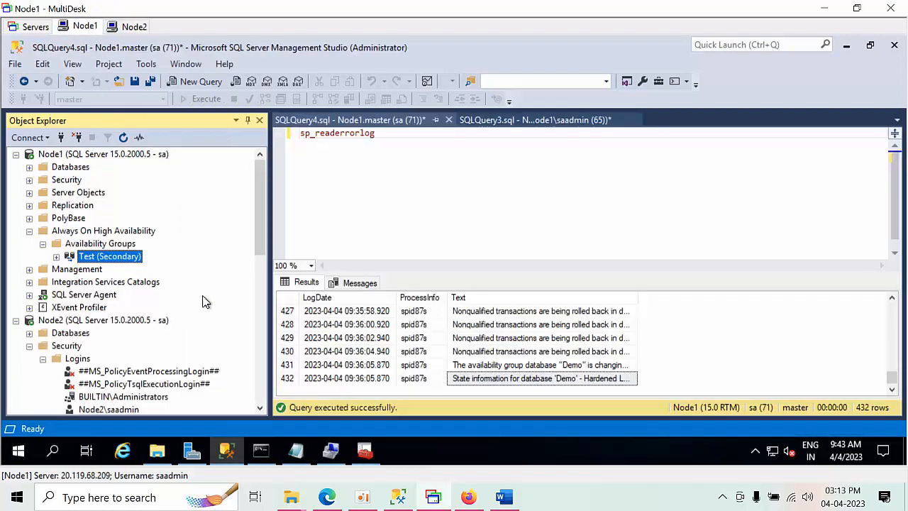
{"action": "scroll", "coordinate": [92, 281], "scroll_direction": "down", "scroll_amount": 10}
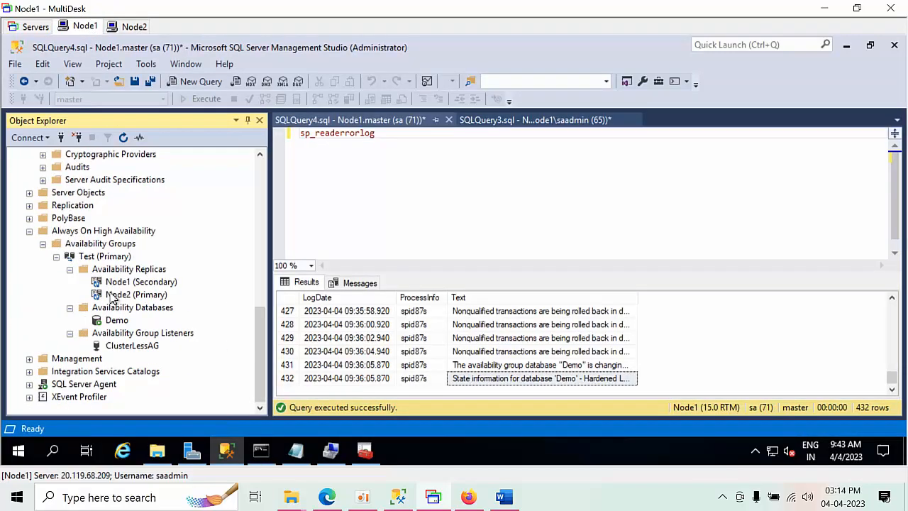
{"action": "left_click", "coordinate": [56, 256]}
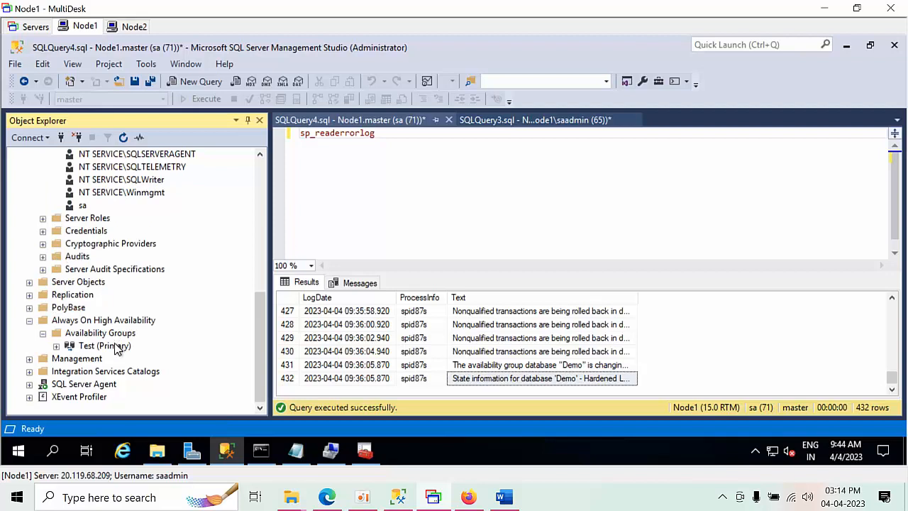
{"action": "scroll", "coordinate": [119, 350], "scroll_direction": "up", "scroll_amount": 5}
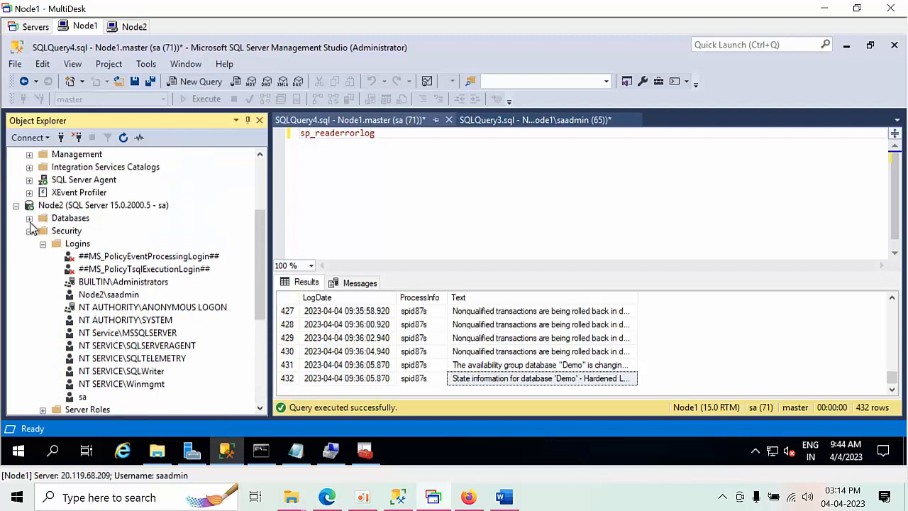
Step: Start a failover of Node2's Test availability group to Node1, accepting the potential data loss
{"action": "left_click", "coordinate": [29, 230]}
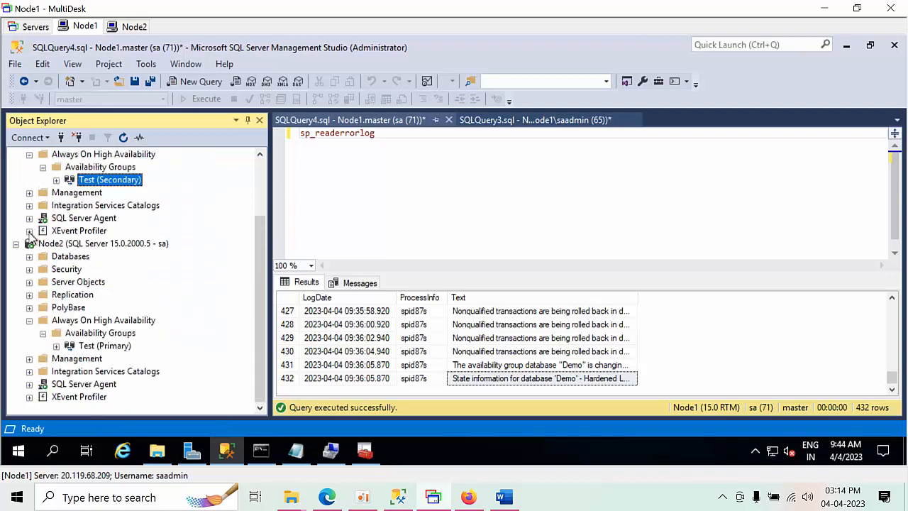
{"action": "right_click", "coordinate": [103, 348]}
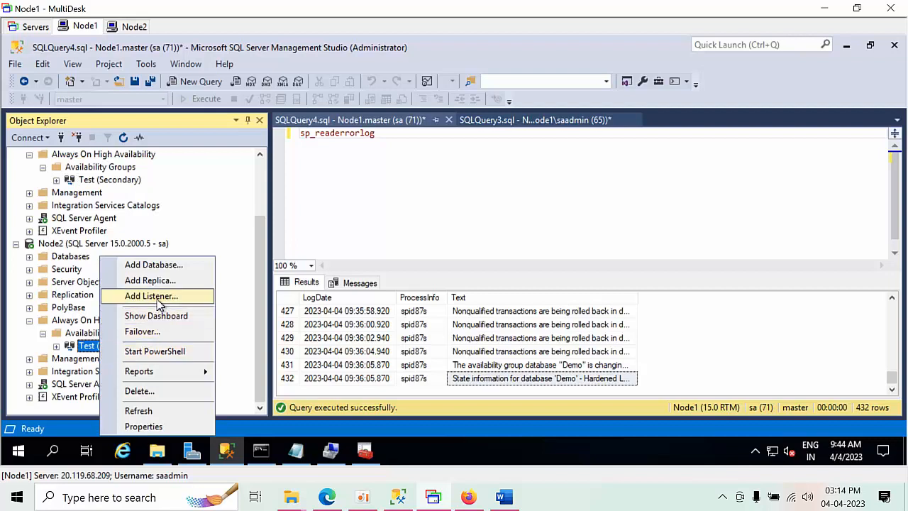
{"action": "left_click", "coordinate": [153, 332]}
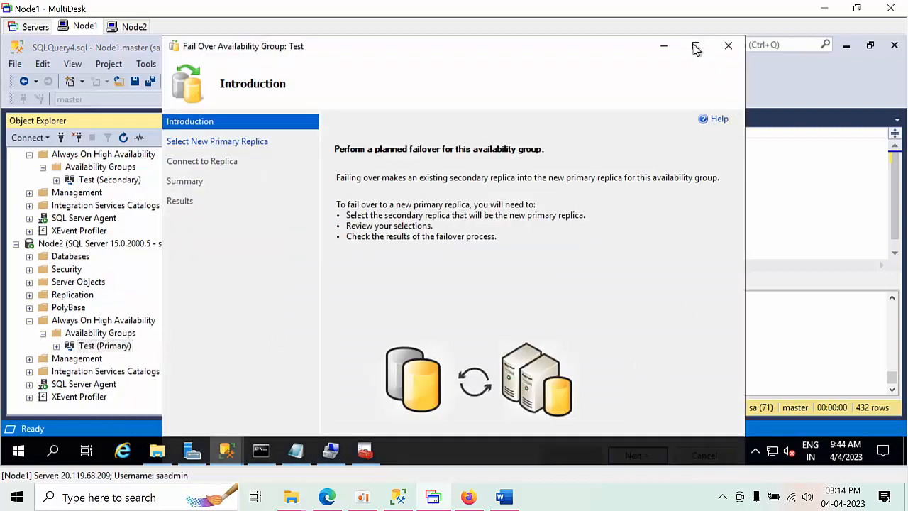
{"action": "left_click", "coordinate": [695, 47]}
{"action": "left_click", "coordinate": [810, 417]}
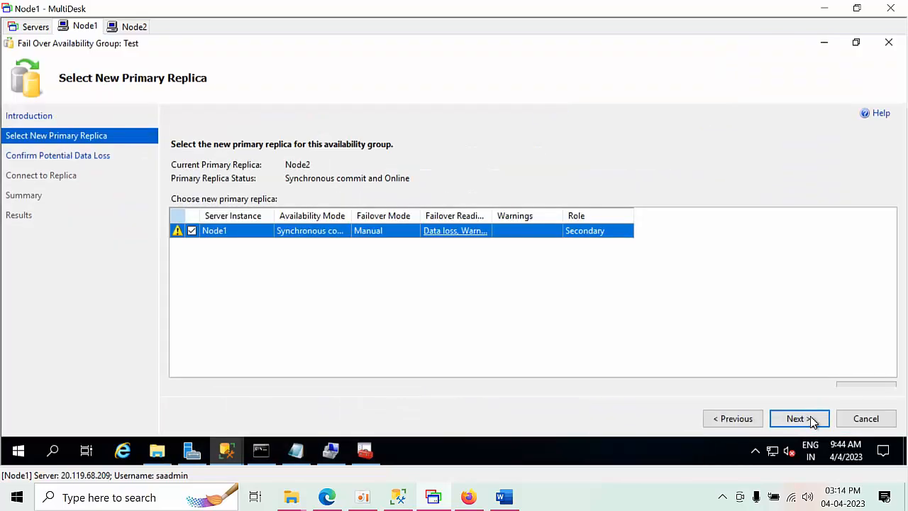
{"action": "left_click", "coordinate": [796, 419]}
{"action": "left_click", "coordinate": [329, 239]}
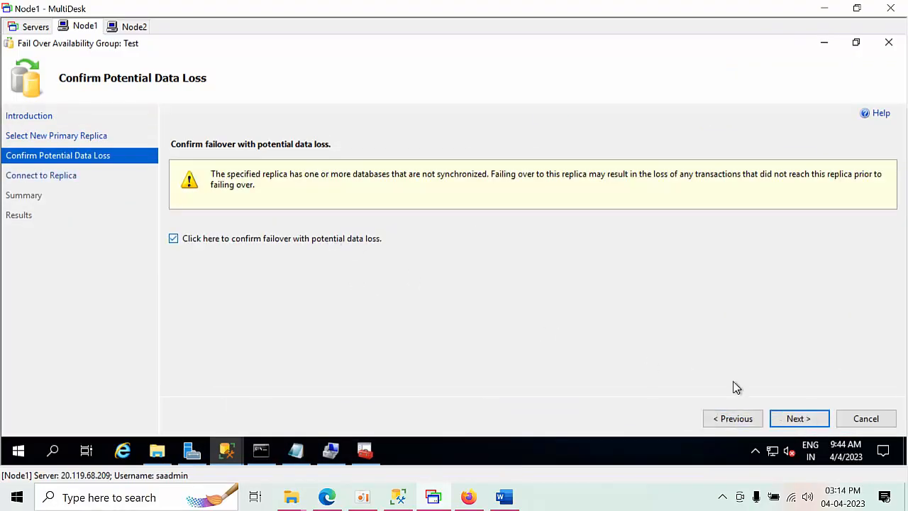
{"action": "left_click", "coordinate": [813, 421]}
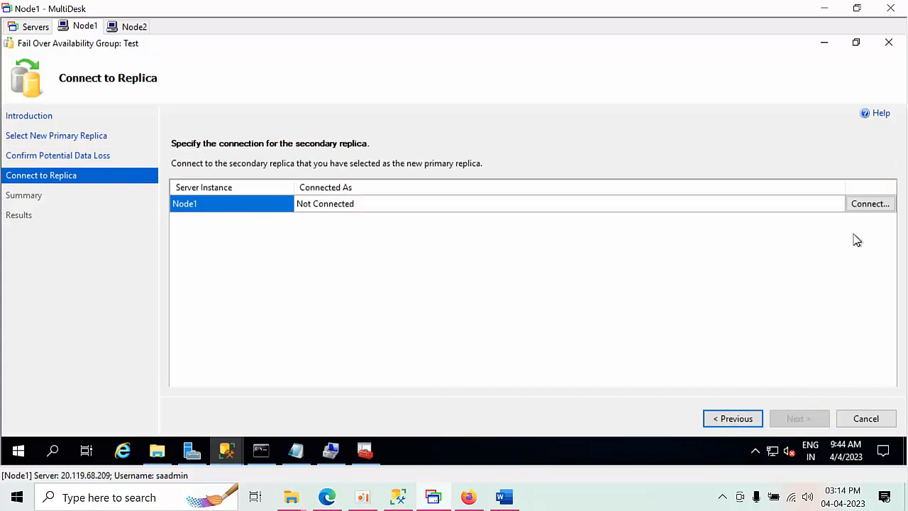
Step: Connect to the Node1 replica with Windows Authentication, complete the Test group's failover and close the wizard
{"action": "left_click", "coordinate": [871, 205]}
{"action": "left_click", "coordinate": [431, 261]}
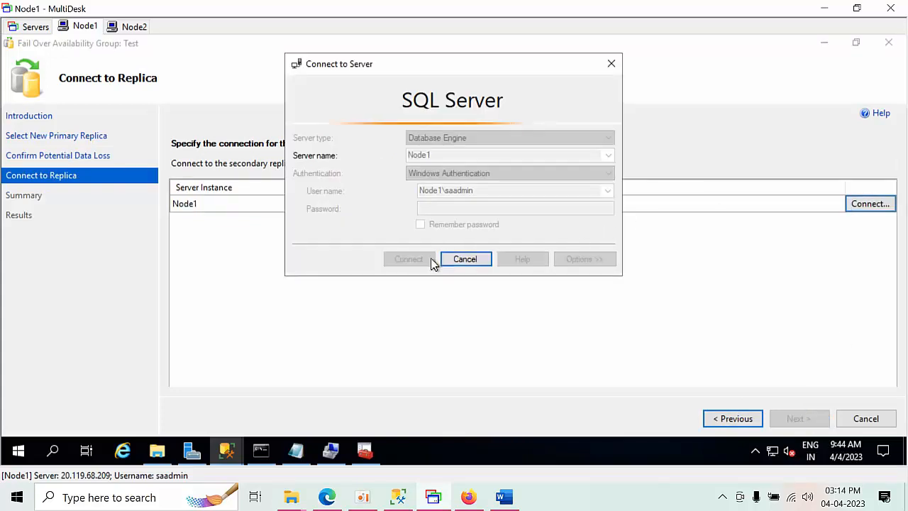
{"action": "left_click", "coordinate": [824, 423]}
{"action": "left_click", "coordinate": [825, 424]}
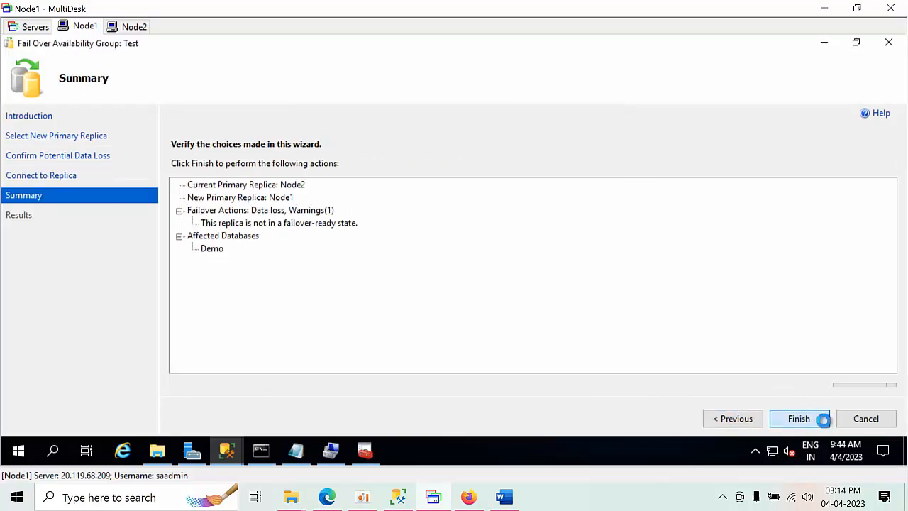
{"action": "left_click", "coordinate": [866, 420]}
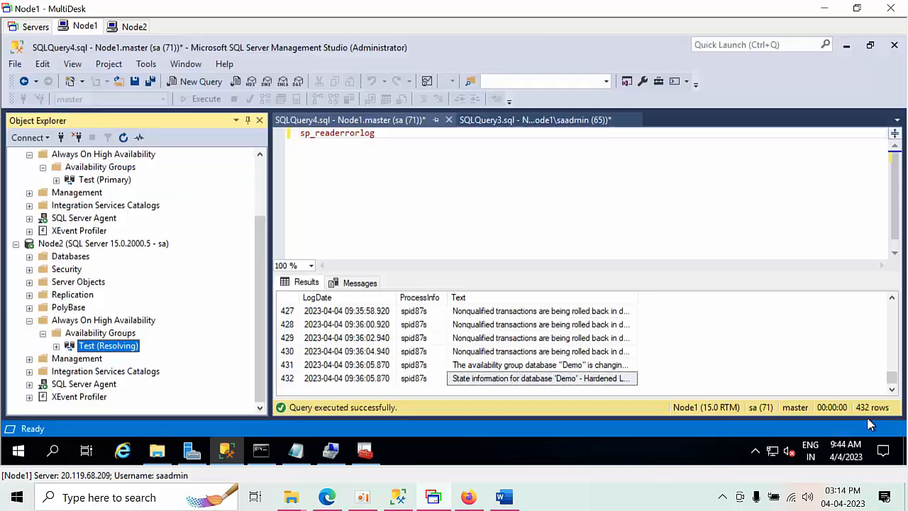
Step: Refresh Node2 after the failover and expand its Databases folder
{"action": "left_click", "coordinate": [130, 244]}
{"action": "right_click", "coordinate": [130, 244]}
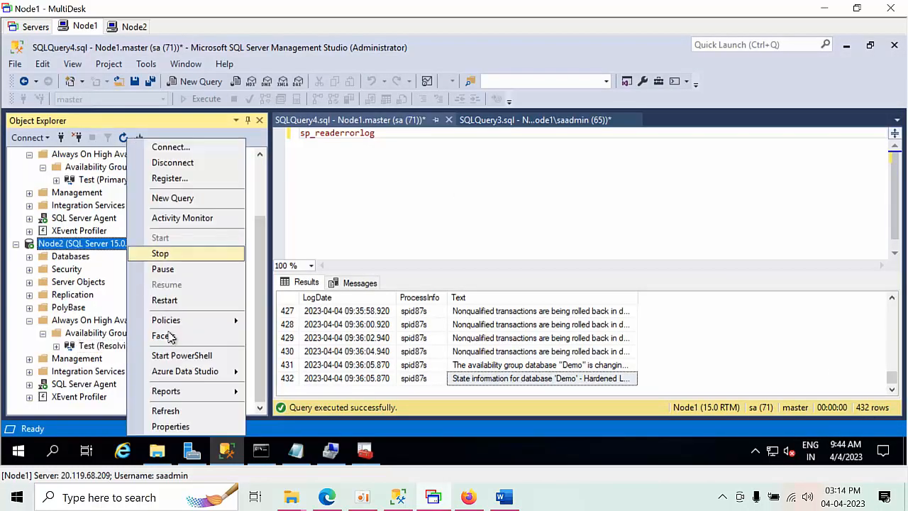
{"action": "left_click", "coordinate": [165, 411]}
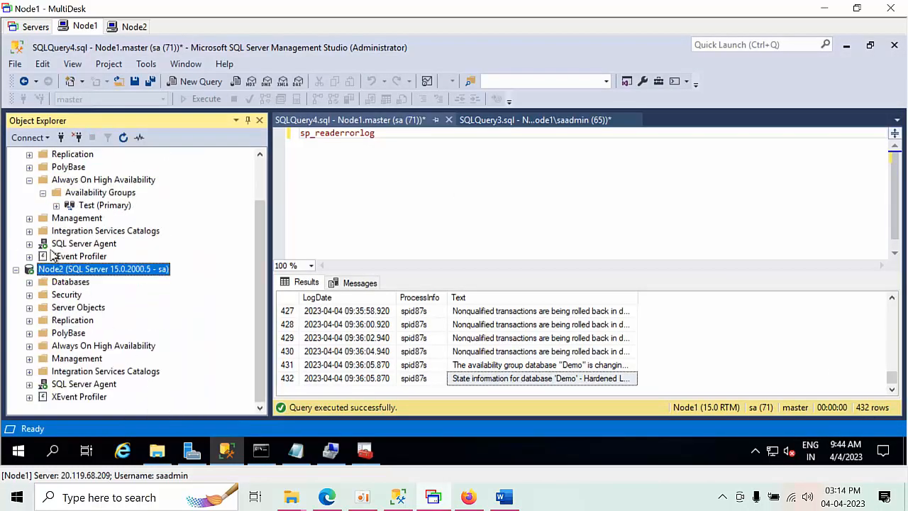
{"action": "double_click", "coordinate": [71, 283]}
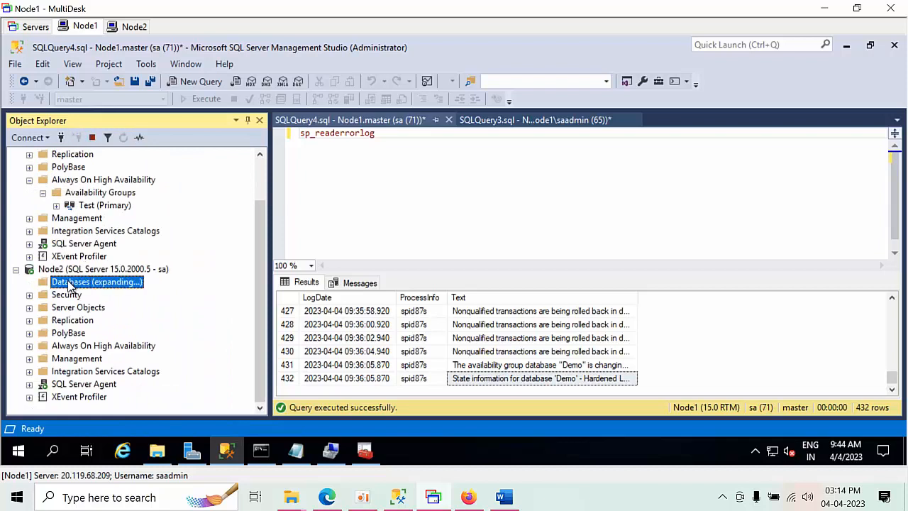
{"action": "left_click", "coordinate": [138, 270]}
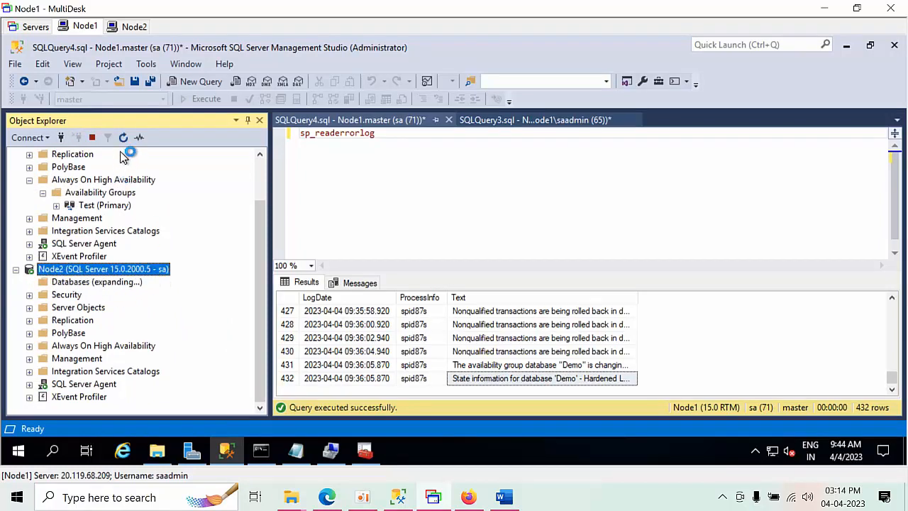
Step: Refresh Node1, collapse the Node2 server node and refresh Node2 again
{"action": "left_click_drag", "start_coordinate": [259, 227], "coordinate": [274, 136]}
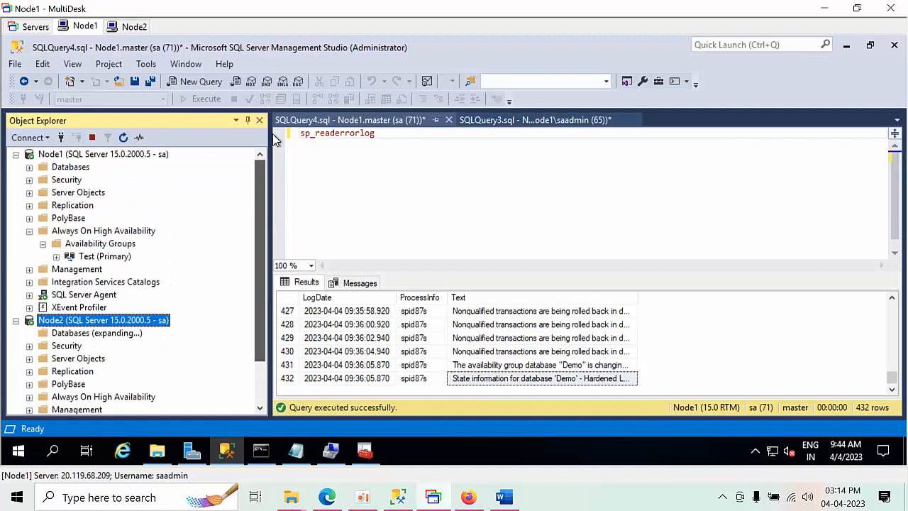
{"action": "left_click", "coordinate": [112, 156]}
{"action": "left_click", "coordinate": [123, 137]}
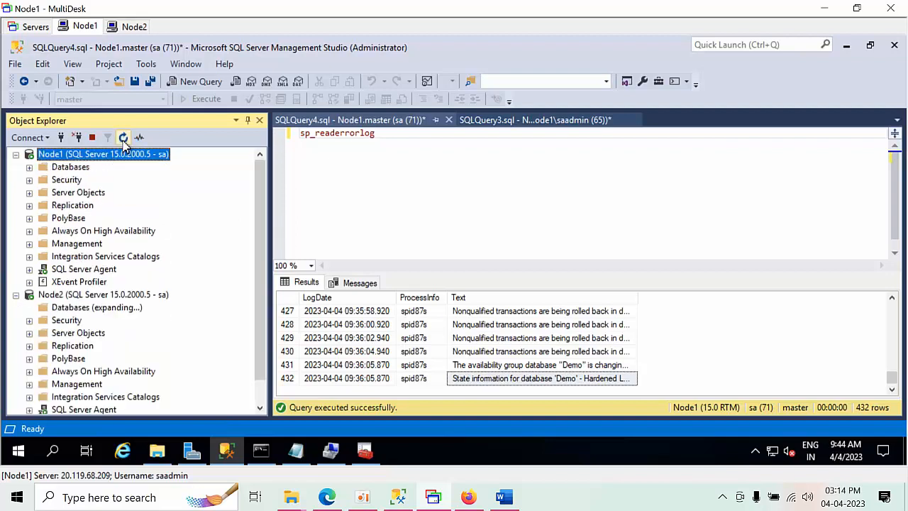
{"action": "left_click", "coordinate": [15, 294]}
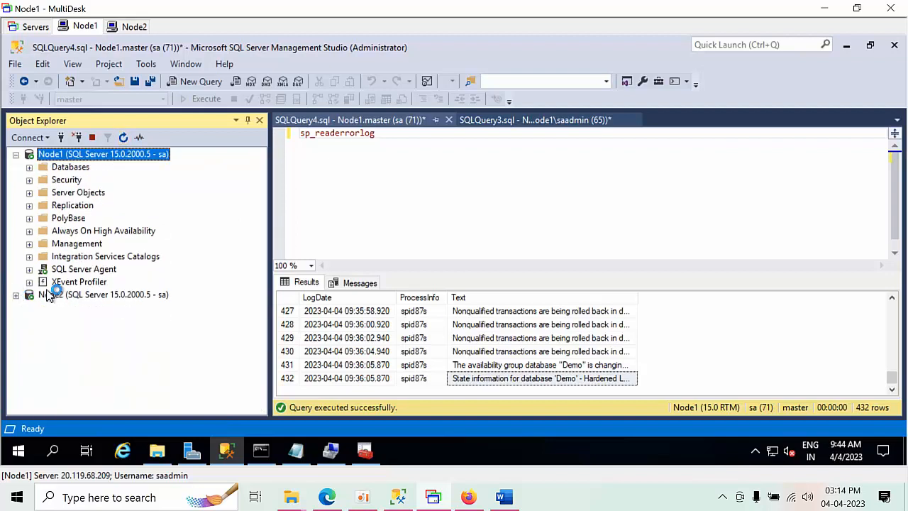
{"action": "left_click", "coordinate": [57, 298]}
{"action": "left_click", "coordinate": [124, 137]}
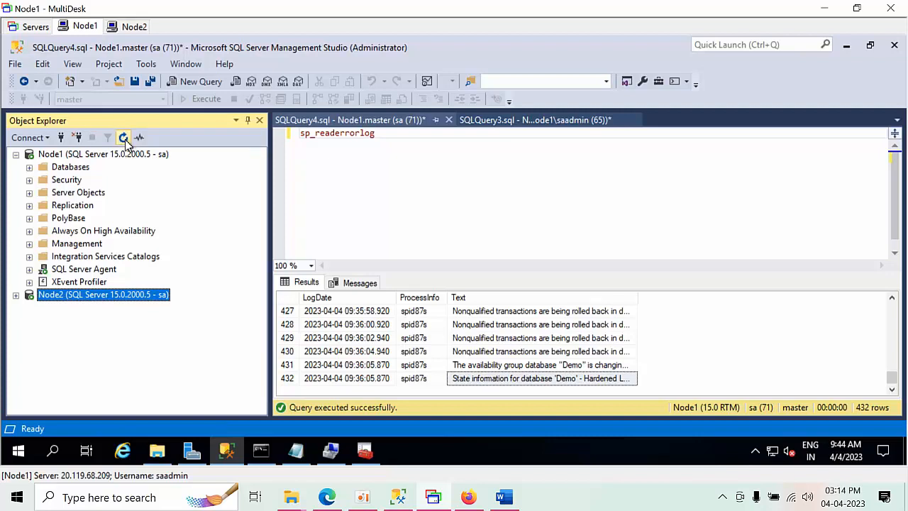
Step: Check the Demo database's synchronization state and the Test availability group's role on Node1
{"action": "double_click", "coordinate": [64, 169]}
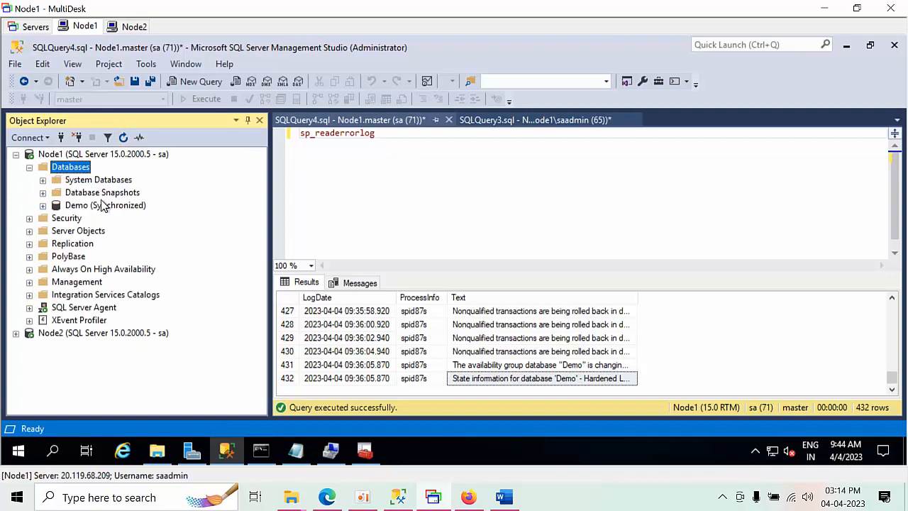
{"action": "double_click", "coordinate": [84, 273]}
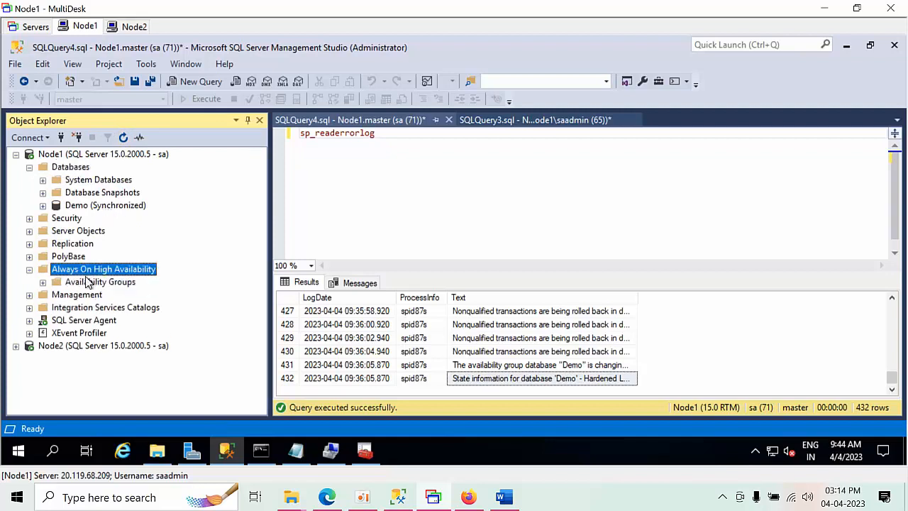
{"action": "double_click", "coordinate": [88, 283]}
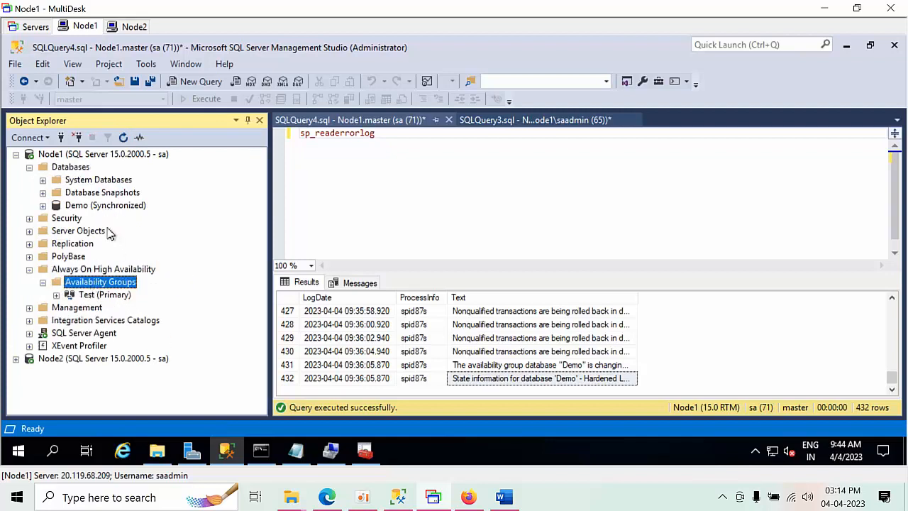
{"action": "left_click", "coordinate": [230, 454]}
{"action": "left_click", "coordinate": [230, 454]}
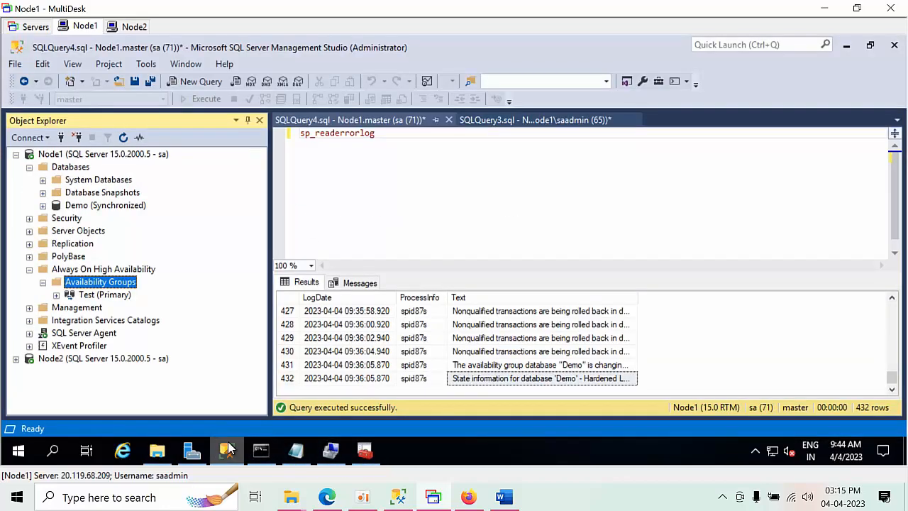
Step: Open a new Database Engine connection with ClusterLessAG as the server name
{"action": "left_click", "coordinate": [61, 138]}
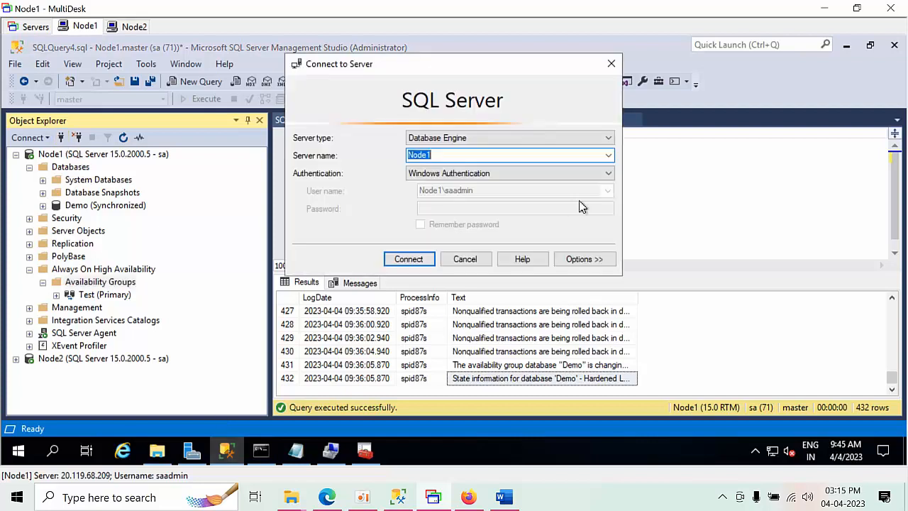
{"action": "left_click", "coordinate": [608, 155]}
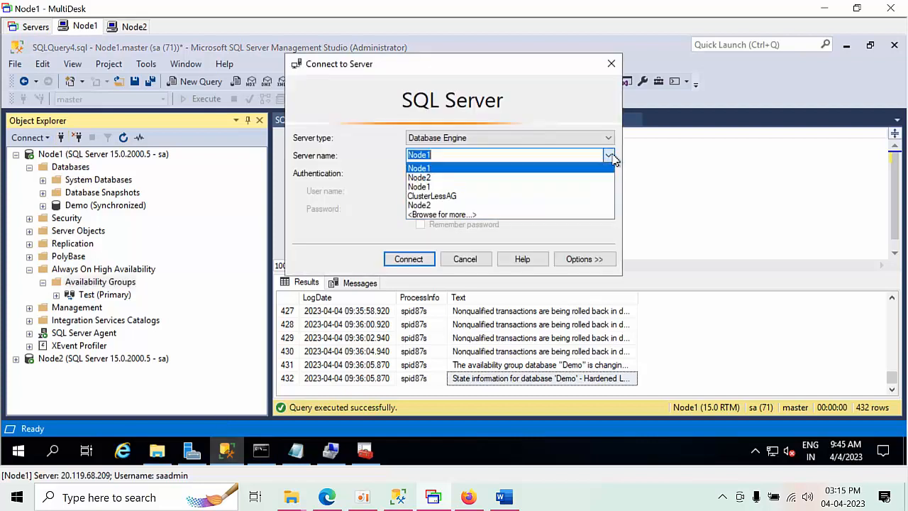
{"action": "left_click", "coordinate": [450, 196]}
Step: Try to connect to the ClusterLessAG listener using Windows Authentication
{"action": "left_click", "coordinate": [490, 175]}
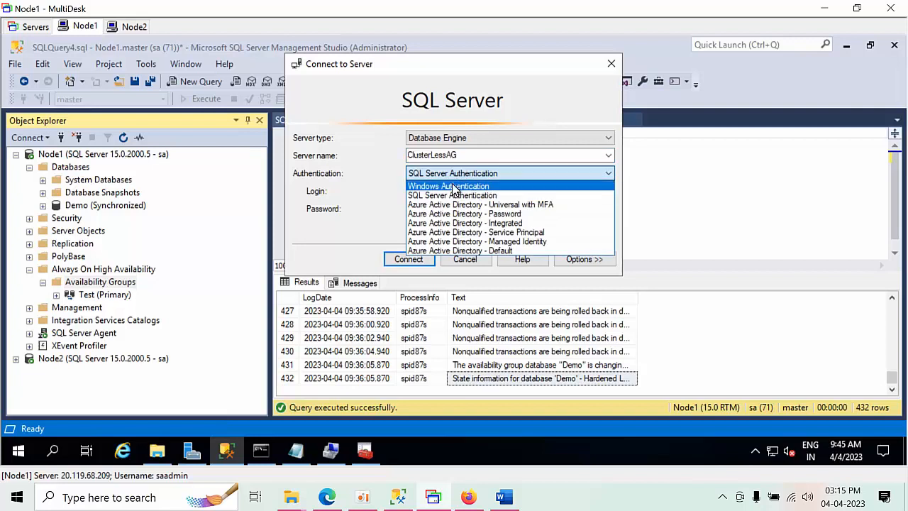
{"action": "left_click", "coordinate": [489, 184]}
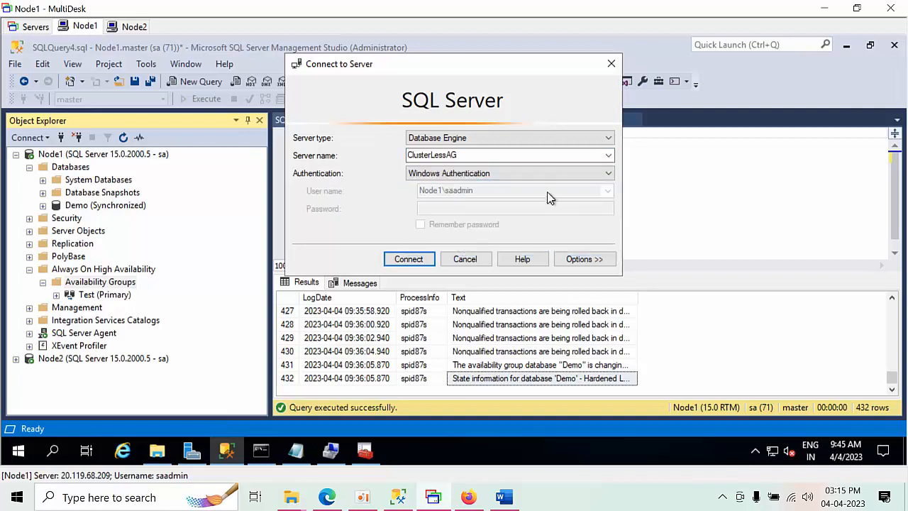
{"action": "left_click", "coordinate": [409, 259]}
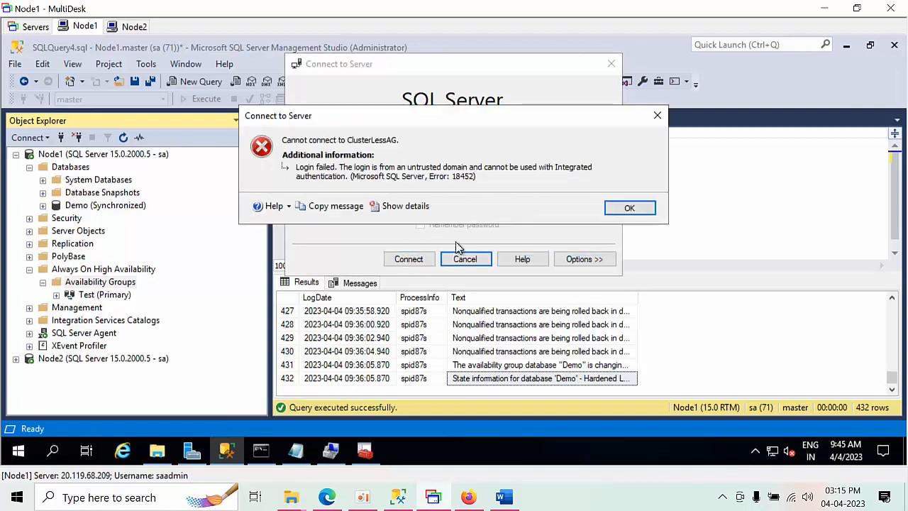
{"action": "left_click", "coordinate": [635, 208]}
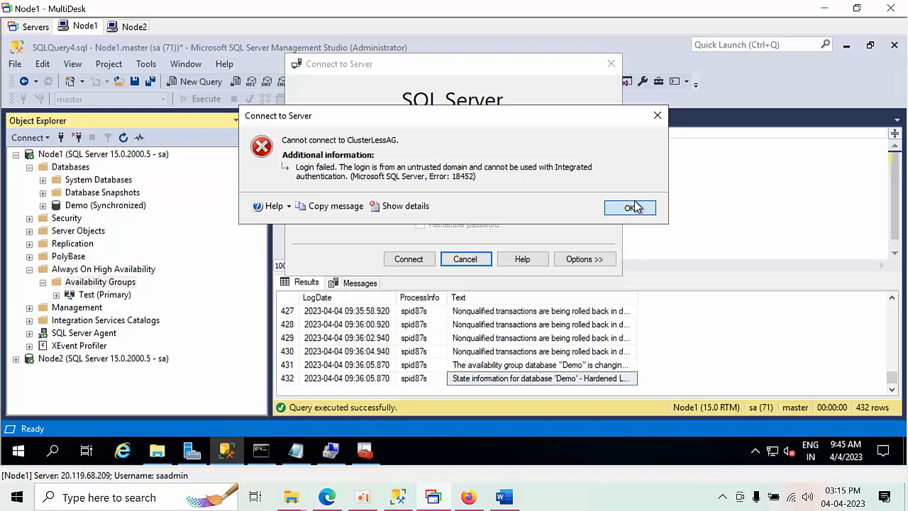
{"action": "left_click", "coordinate": [630, 208]}
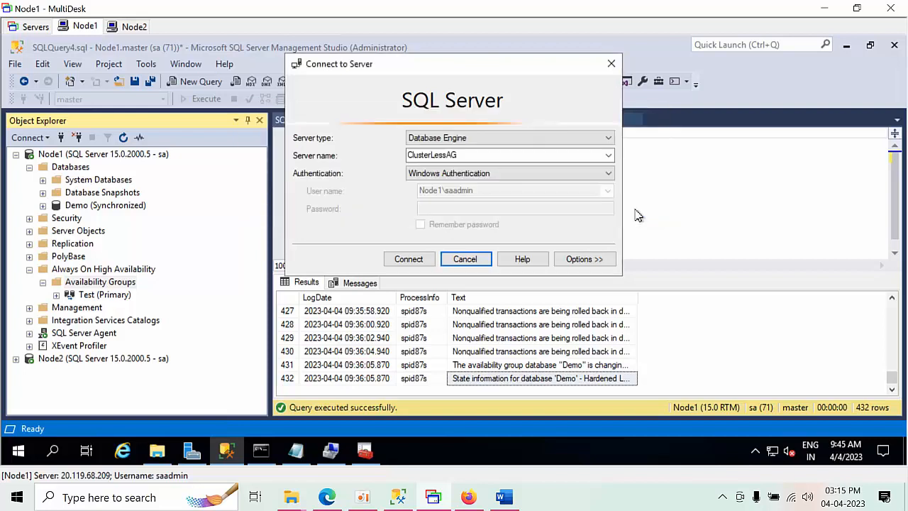
Step: Connect to ClusterLessAG using SQL Server Authentication as sa, entering the login password and having it remembered
{"action": "left_click", "coordinate": [476, 173]}
{"action": "left_click", "coordinate": [472, 196]}
{"action": "left_click", "coordinate": [446, 209]}
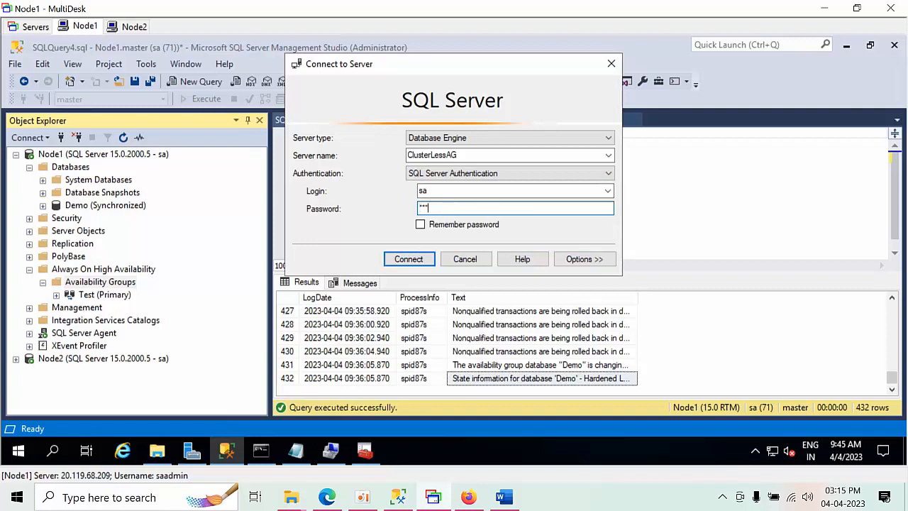
{"action": "left_click", "coordinate": [444, 226]}
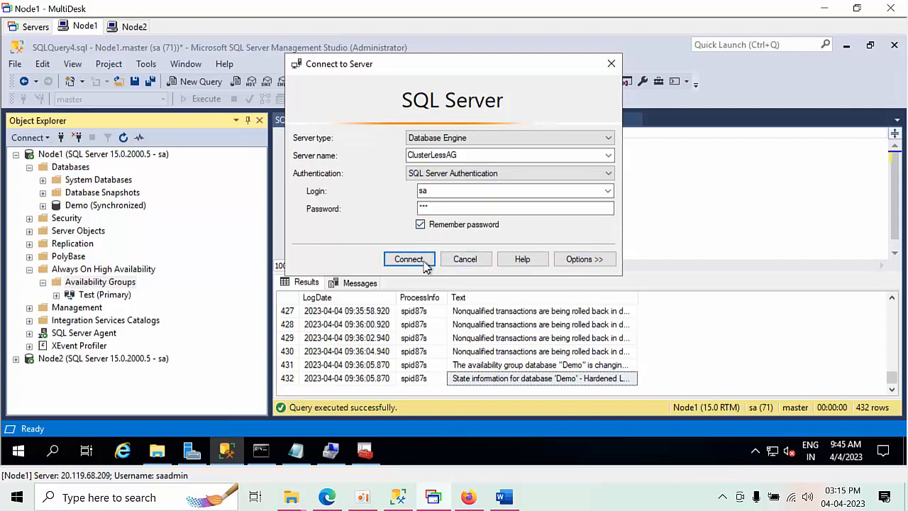
{"action": "left_click", "coordinate": [426, 259]}
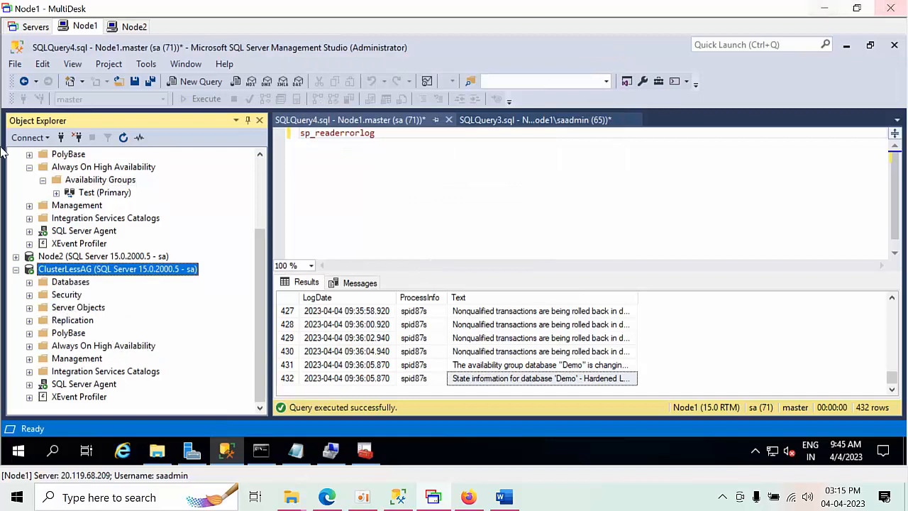
Step: Review the Node1 entry in the hosts file in Notepad, return to Management Studio and disconnect ClusterLessAG
{"action": "left_click", "coordinate": [296, 451]}
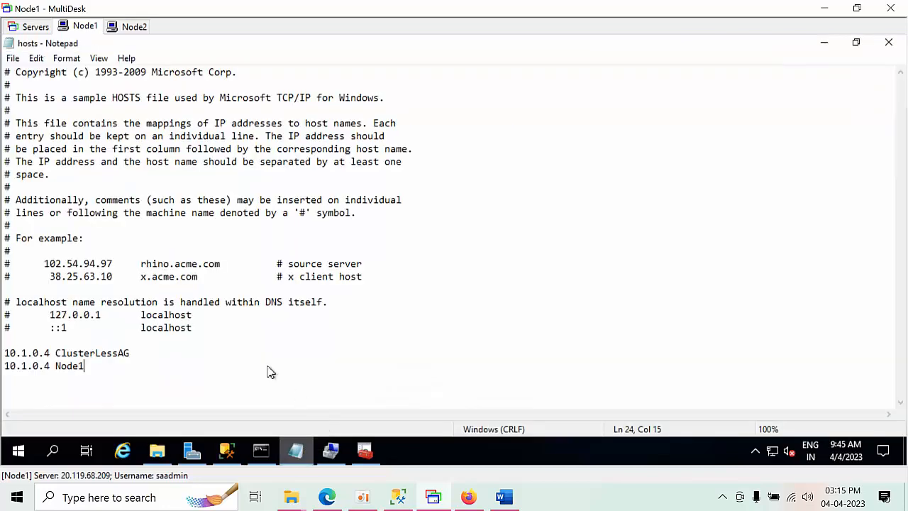
{"action": "left_click_drag", "start_coordinate": [85, 366], "coordinate": [5, 366]}
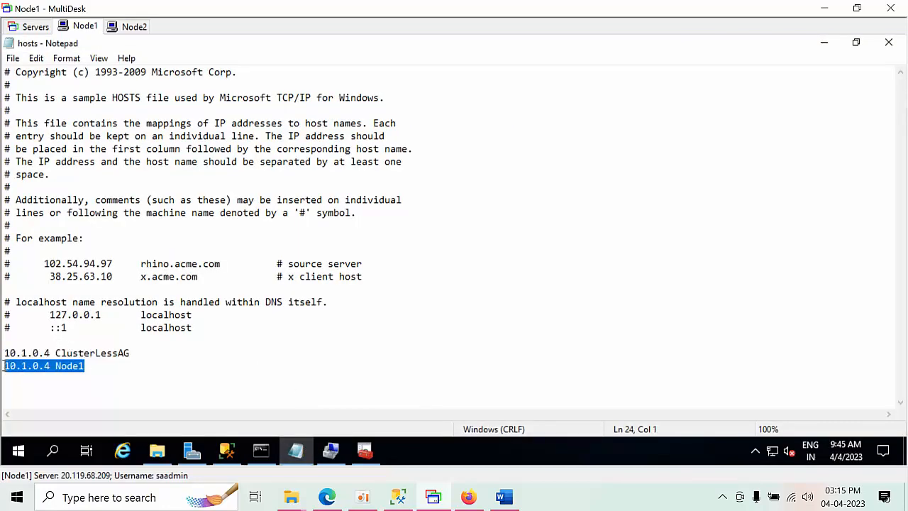
{"action": "left_click_drag", "start_coordinate": [64, 381], "coordinate": [3, 366]}
{"action": "left_click", "coordinate": [823, 42]}
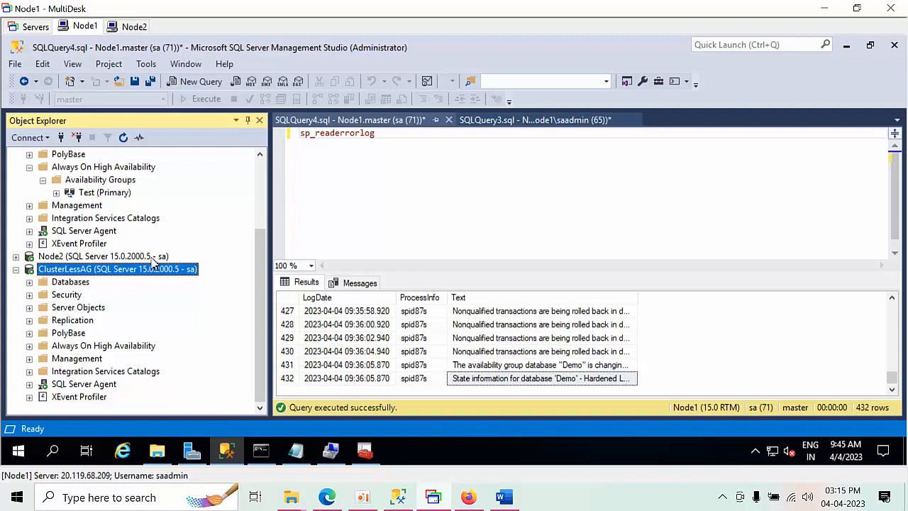
{"action": "left_click", "coordinate": [77, 138]}
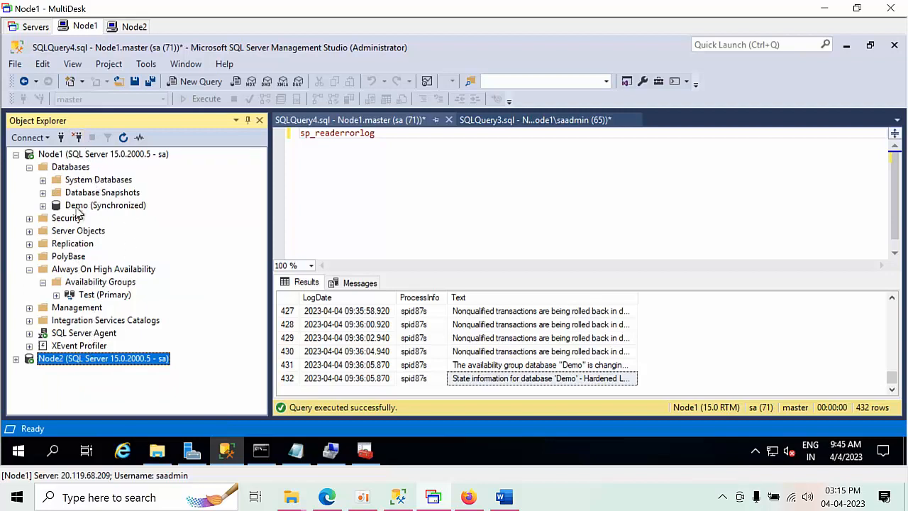
Step: Expand the Node2 connection's databases and check the synchronization state of Demo
{"action": "double_click", "coordinate": [55, 361]}
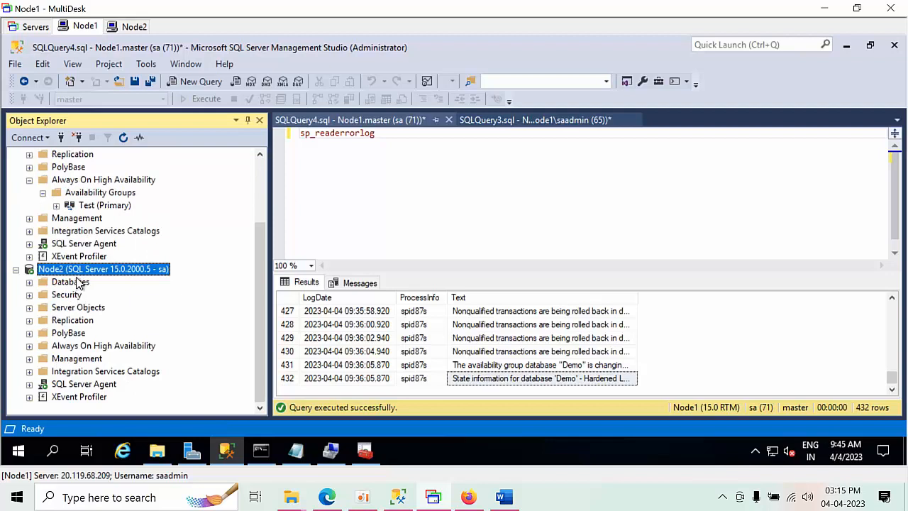
{"action": "double_click", "coordinate": [78, 283]}
{"action": "left_click", "coordinate": [125, 321]}
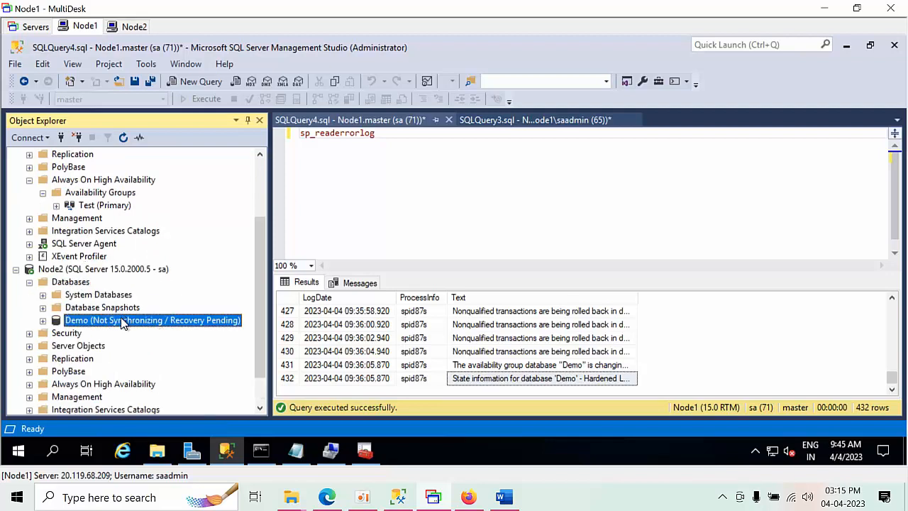
Step: Switch to the Node2 session, restart the SQL Server (MSSQLSERVER) service in SQL Server Configuration Manager and refresh the services list
{"action": "left_click", "coordinate": [129, 26]}
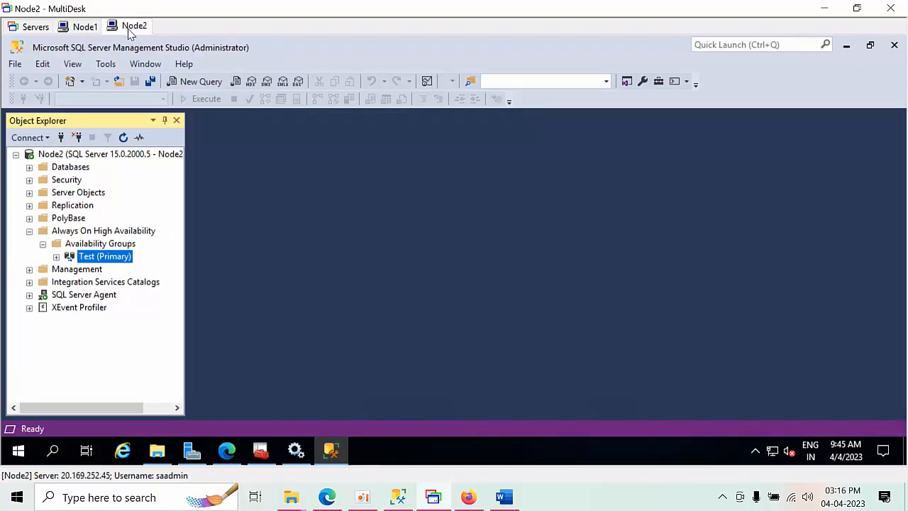
{"action": "left_click", "coordinate": [261, 451]}
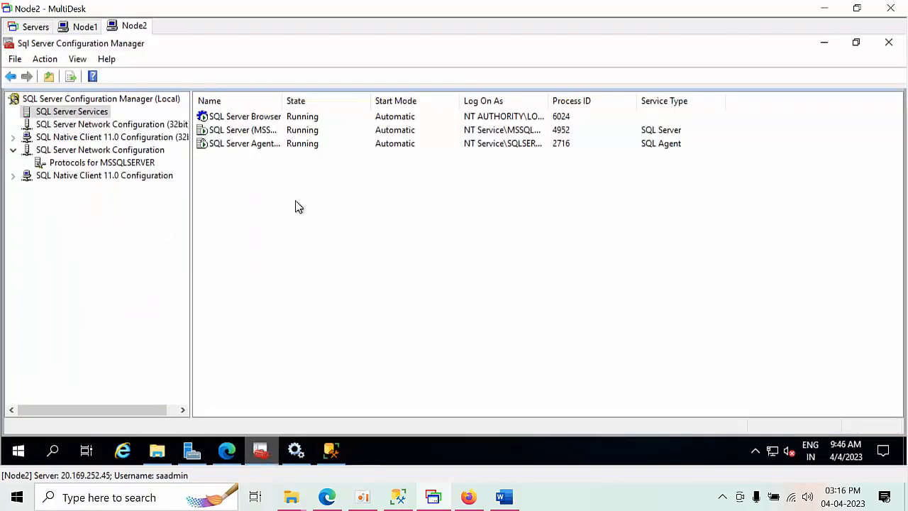
{"action": "right_click", "coordinate": [266, 136]}
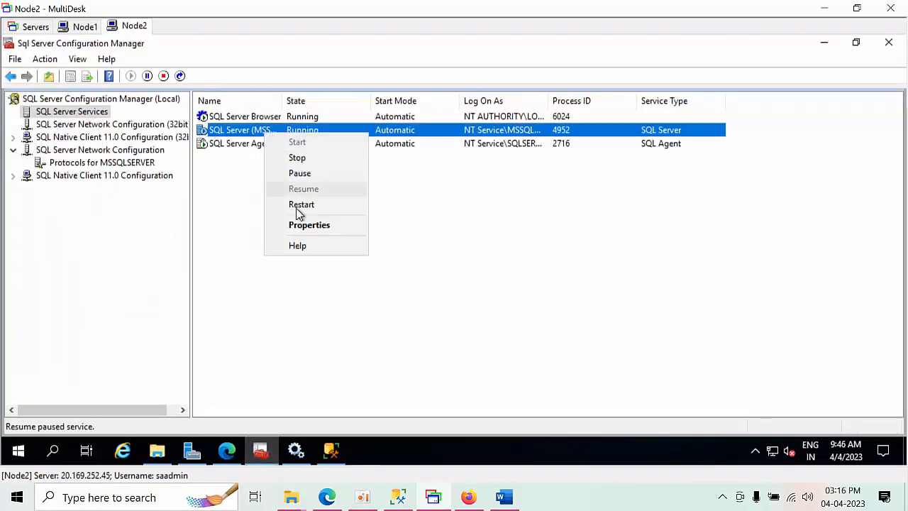
{"action": "left_click", "coordinate": [300, 206]}
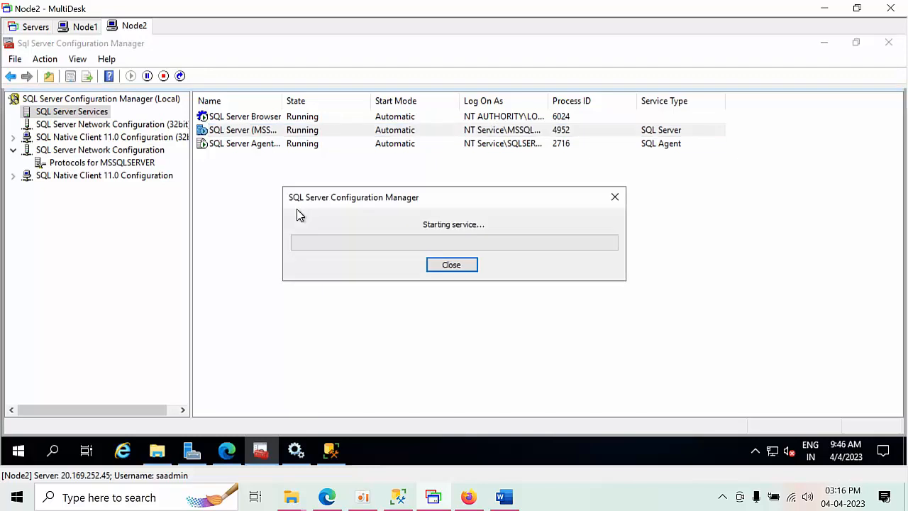
{"action": "right_click", "coordinate": [329, 212]}
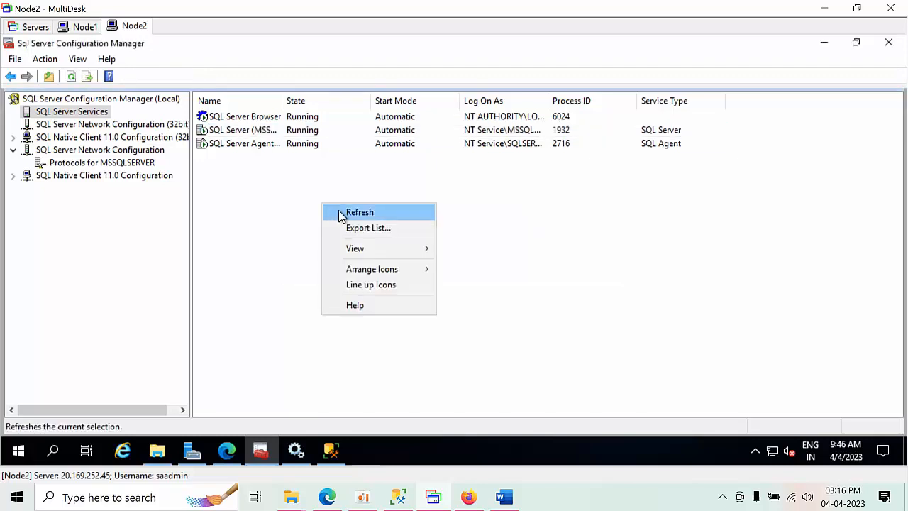
{"action": "left_click", "coordinate": [339, 213]}
Step: Return to Management Studio on Node2, refresh the server and check the state of the Demo database
{"action": "left_click", "coordinate": [331, 454]}
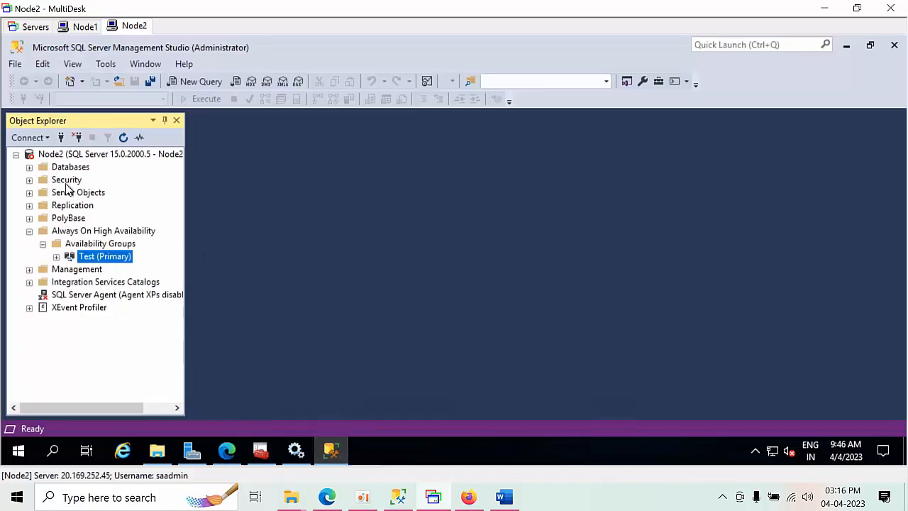
{"action": "right_click", "coordinate": [57, 156]}
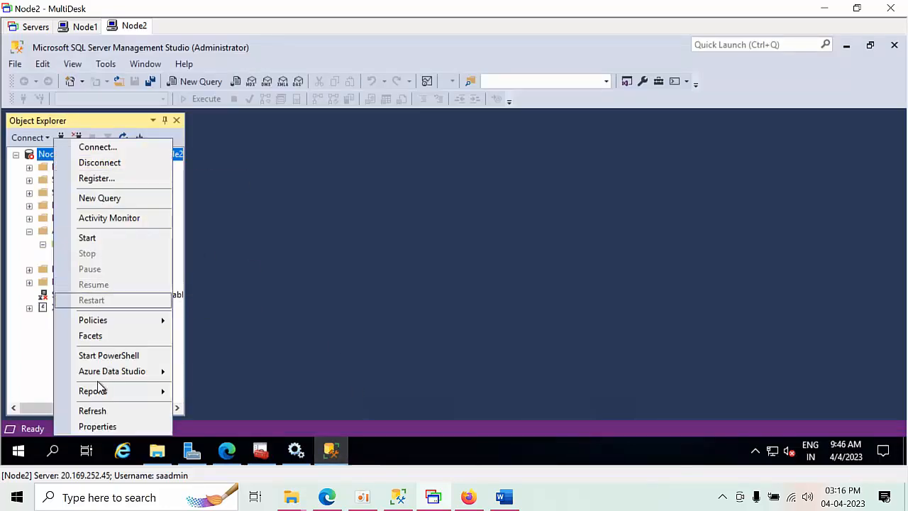
{"action": "left_click", "coordinate": [104, 411]}
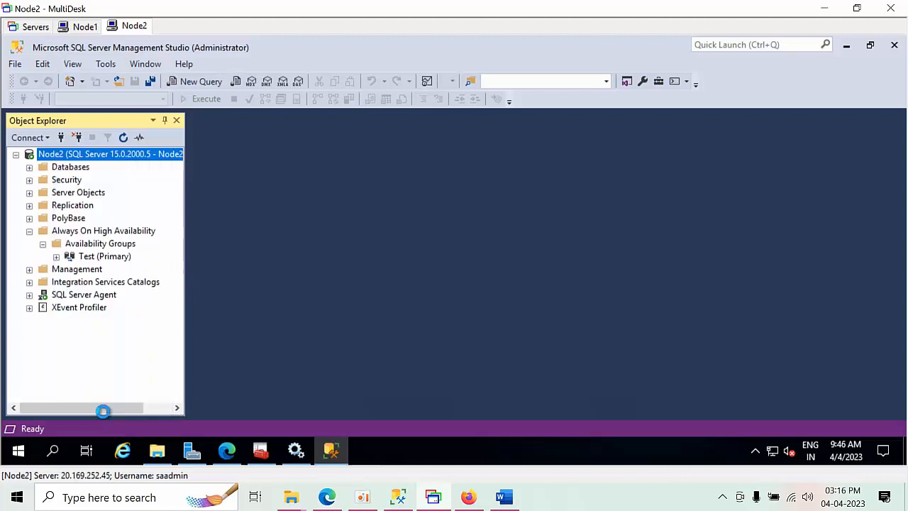
{"action": "double_click", "coordinate": [77, 166]}
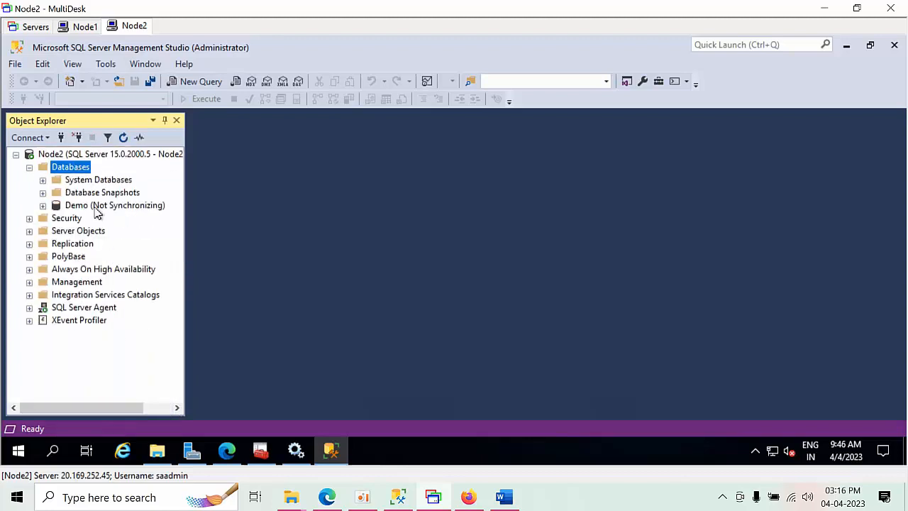
{"action": "left_click", "coordinate": [88, 206]}
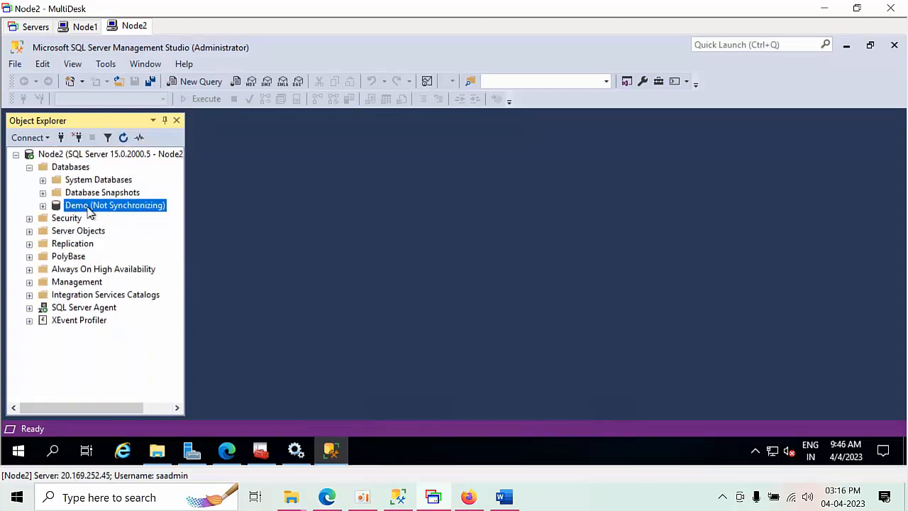
Step: Resume data movement for the Demo availability database in the Test availability group on Node2
{"action": "double_click", "coordinate": [114, 271]}
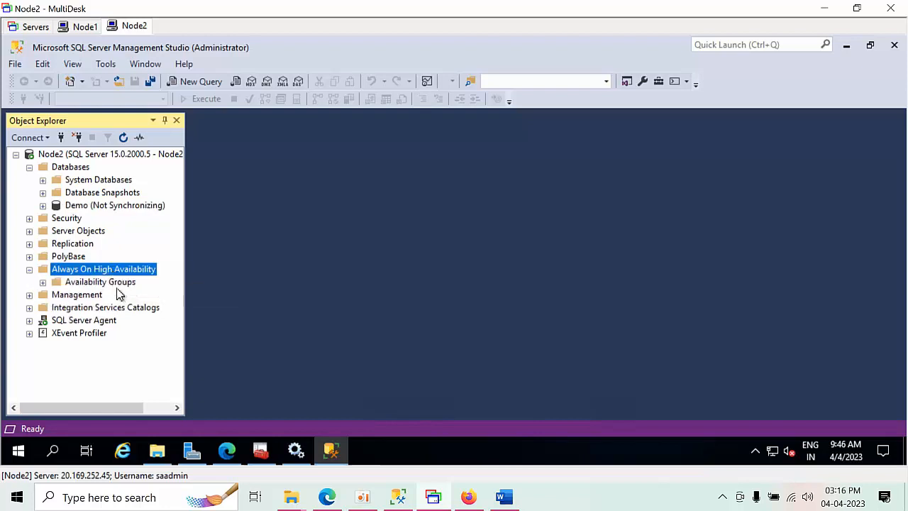
{"action": "double_click", "coordinate": [115, 284]}
{"action": "left_click", "coordinate": [116, 296]}
{"action": "double_click", "coordinate": [117, 296]}
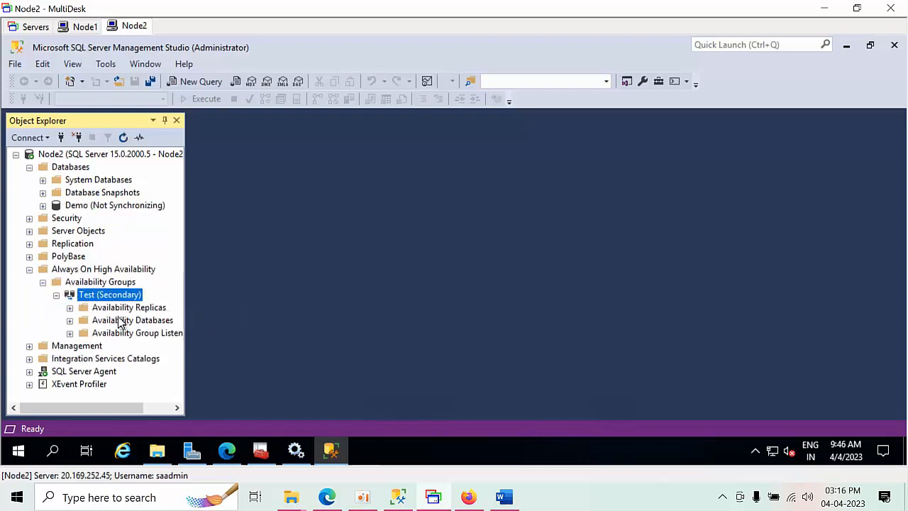
{"action": "double_click", "coordinate": [121, 321]}
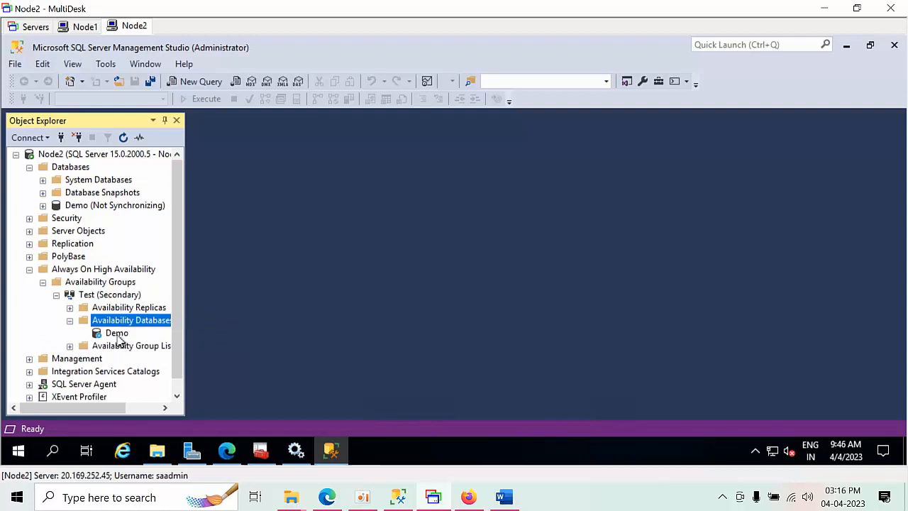
{"action": "right_click", "coordinate": [117, 333]}
{"action": "left_click", "coordinate": [137, 350]}
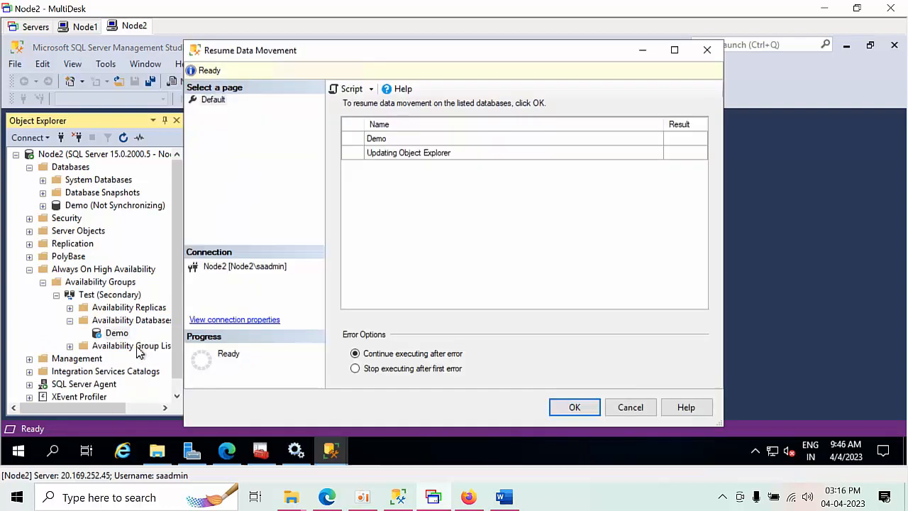
{"action": "left_click", "coordinate": [572, 409]}
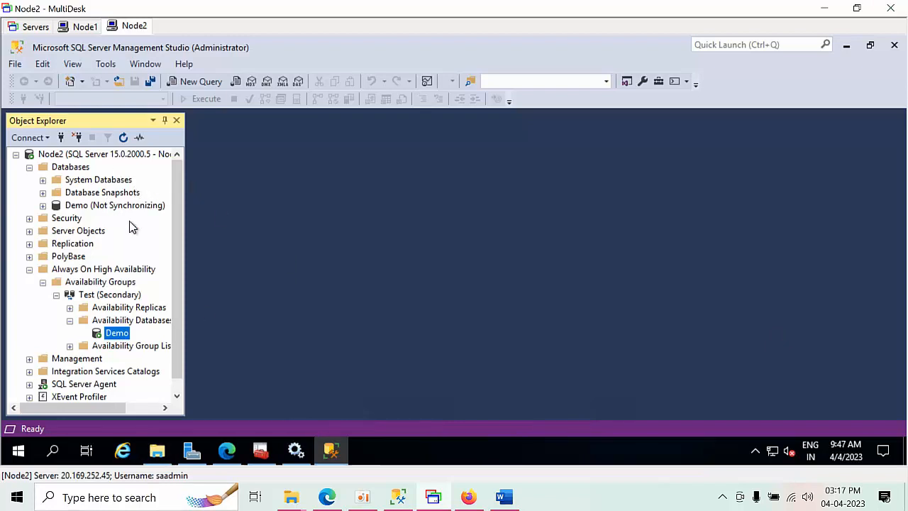
Step: Refresh the Demo database's status on Node2, collapse the databases list and widen Object Explorer
{"action": "left_click", "coordinate": [90, 207]}
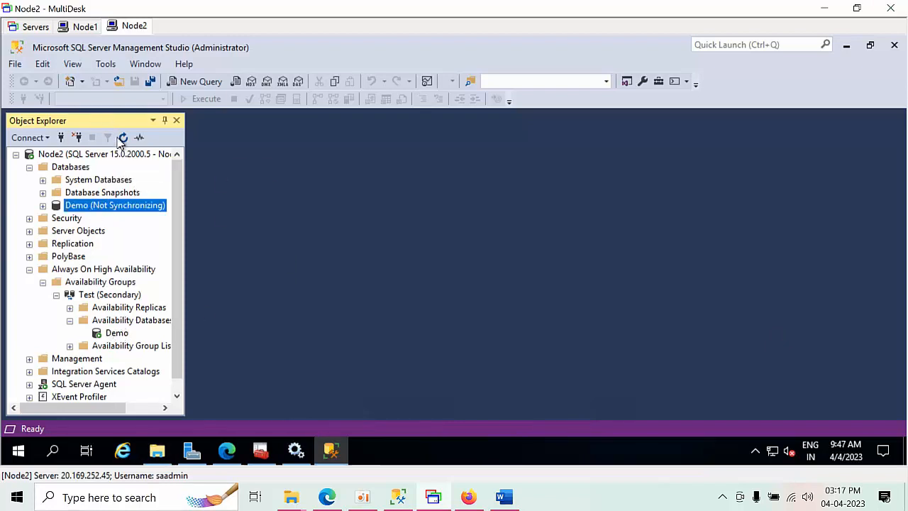
{"action": "left_click", "coordinate": [122, 138]}
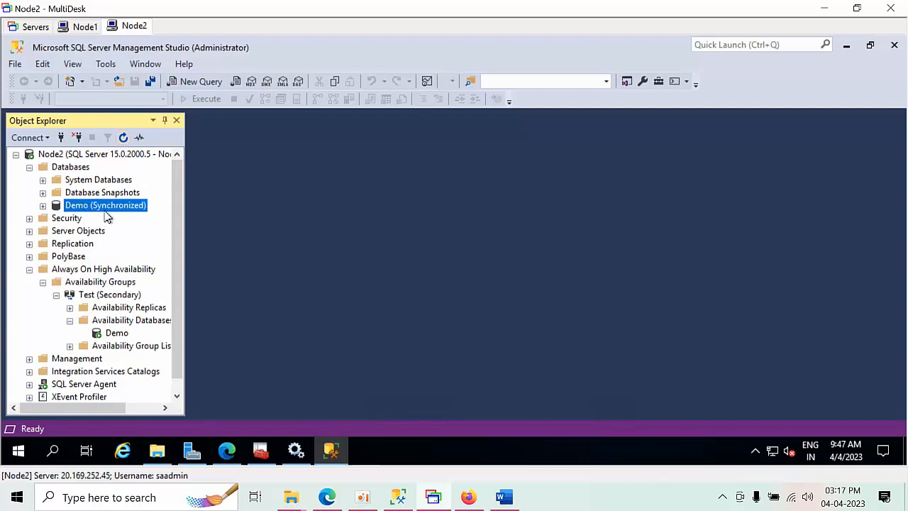
{"action": "left_click", "coordinate": [29, 167]}
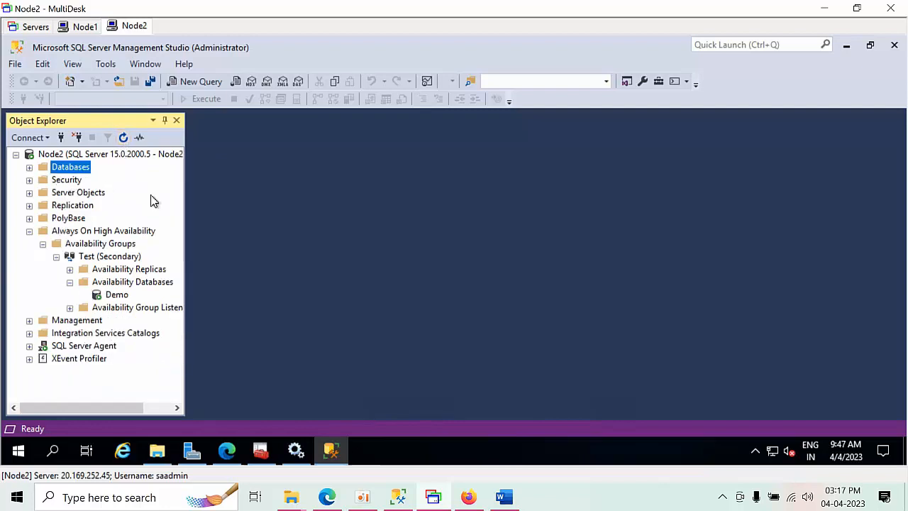
{"action": "left_click_drag", "start_coordinate": [186, 208], "coordinate": [264, 221]}
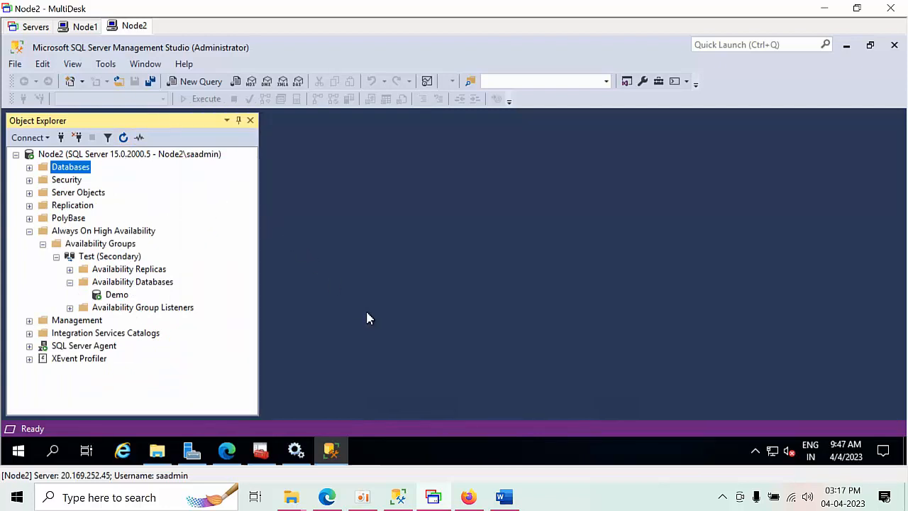